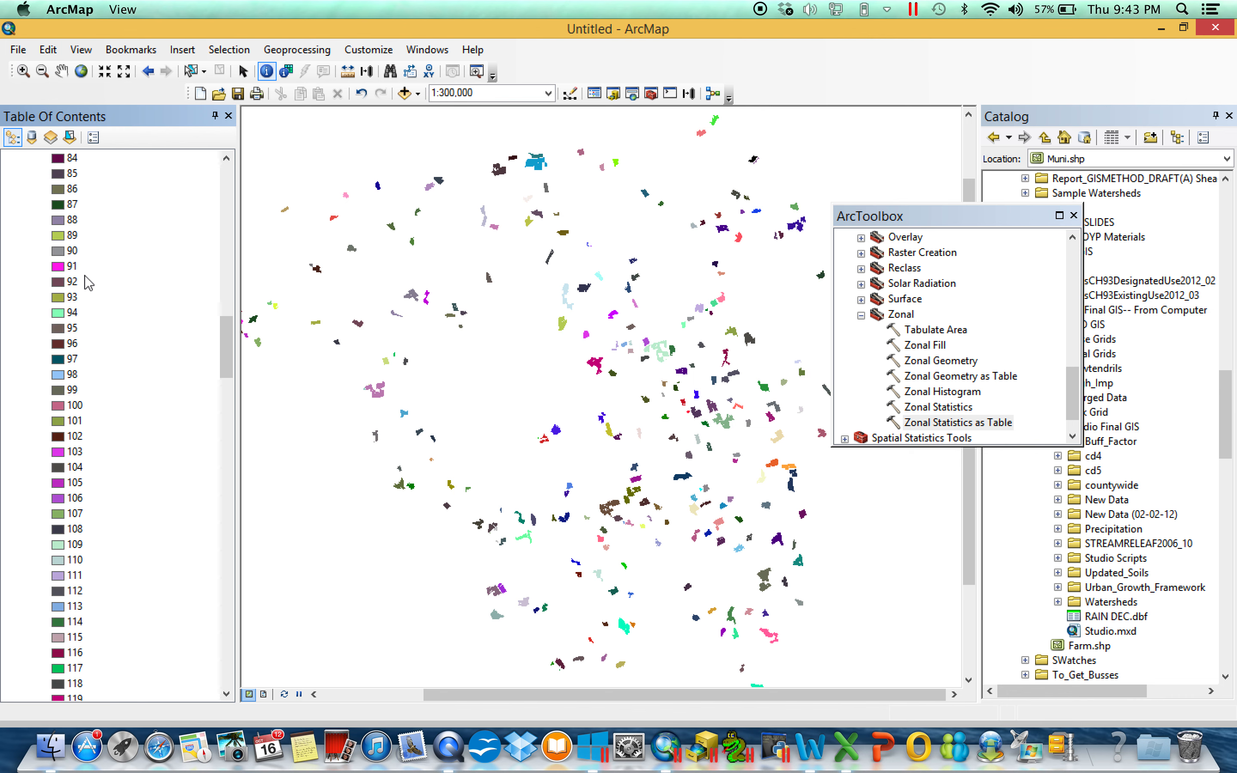
# Hide the Reggroup layer, display the Muni layer instead, and leave both layers' legends collapsed.
pyautogui.scroll(20, 81, 287)
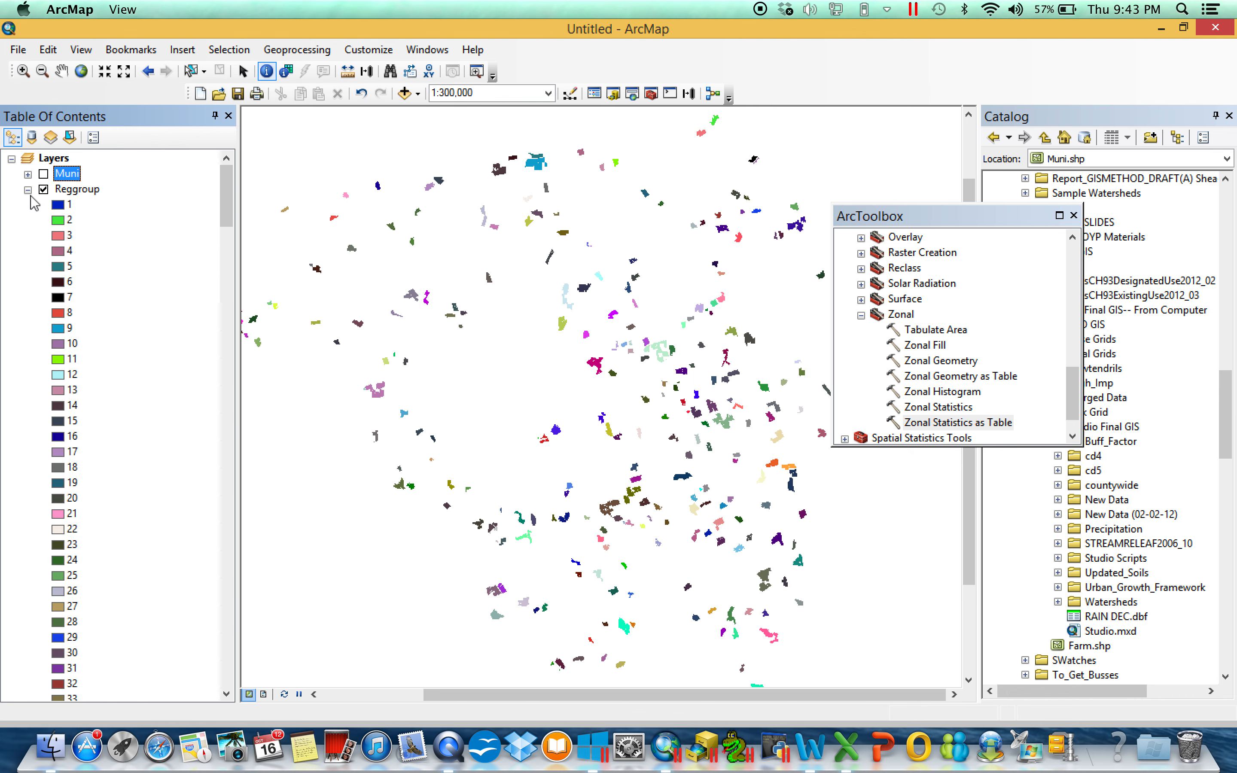
pyautogui.click(28, 190)
pyautogui.click(43, 189)
pyautogui.click(28, 175)
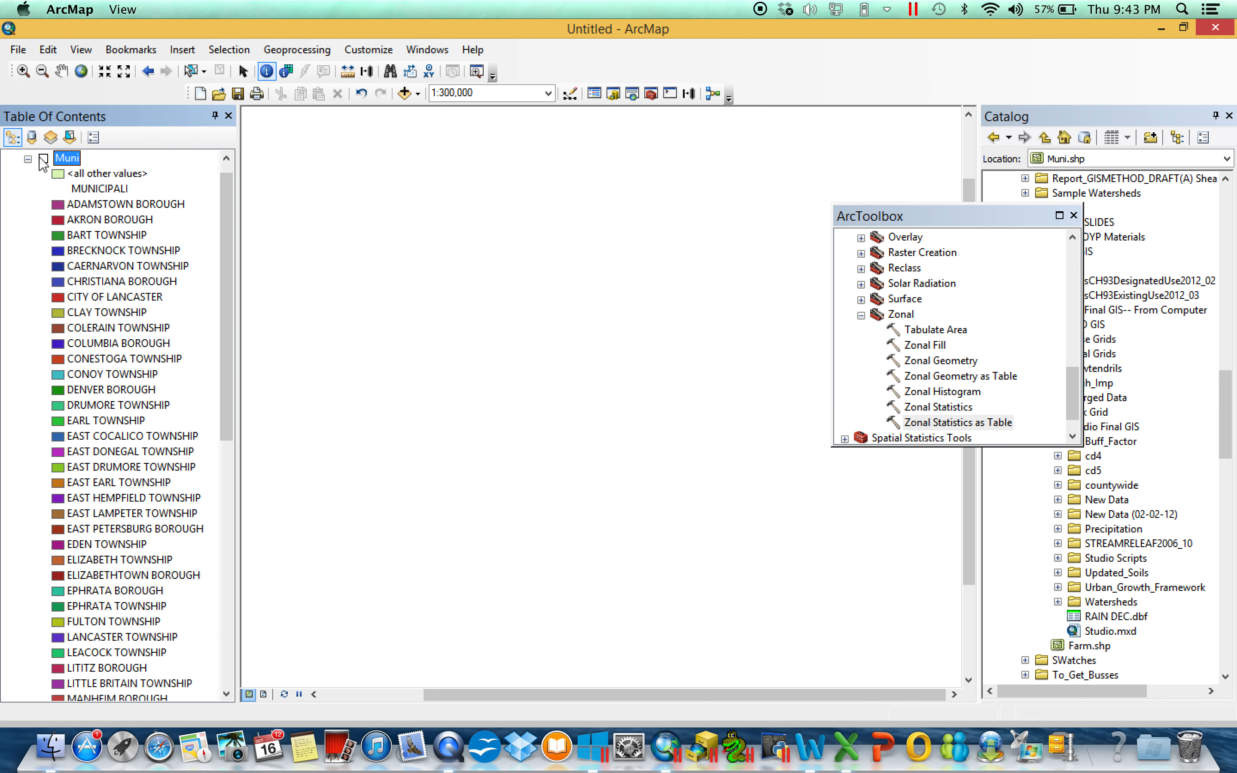
pyautogui.click(43, 158)
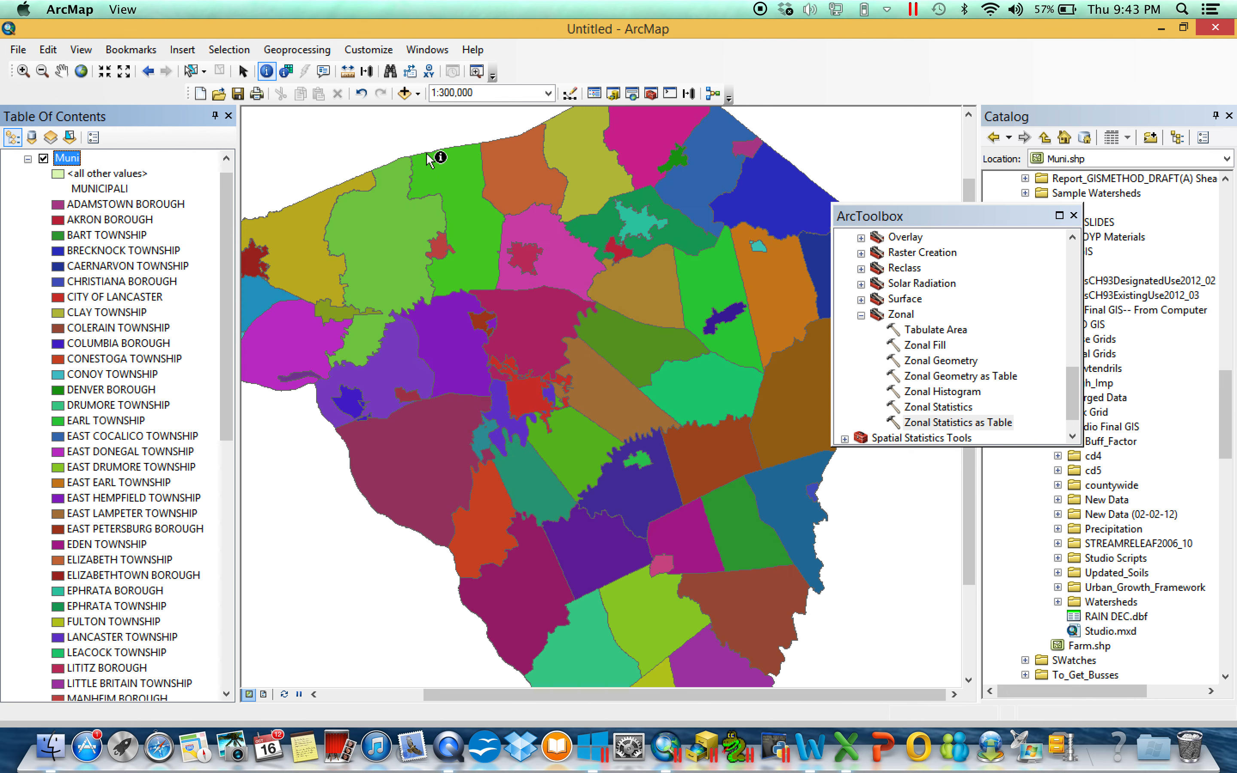
pyautogui.click(28, 159)
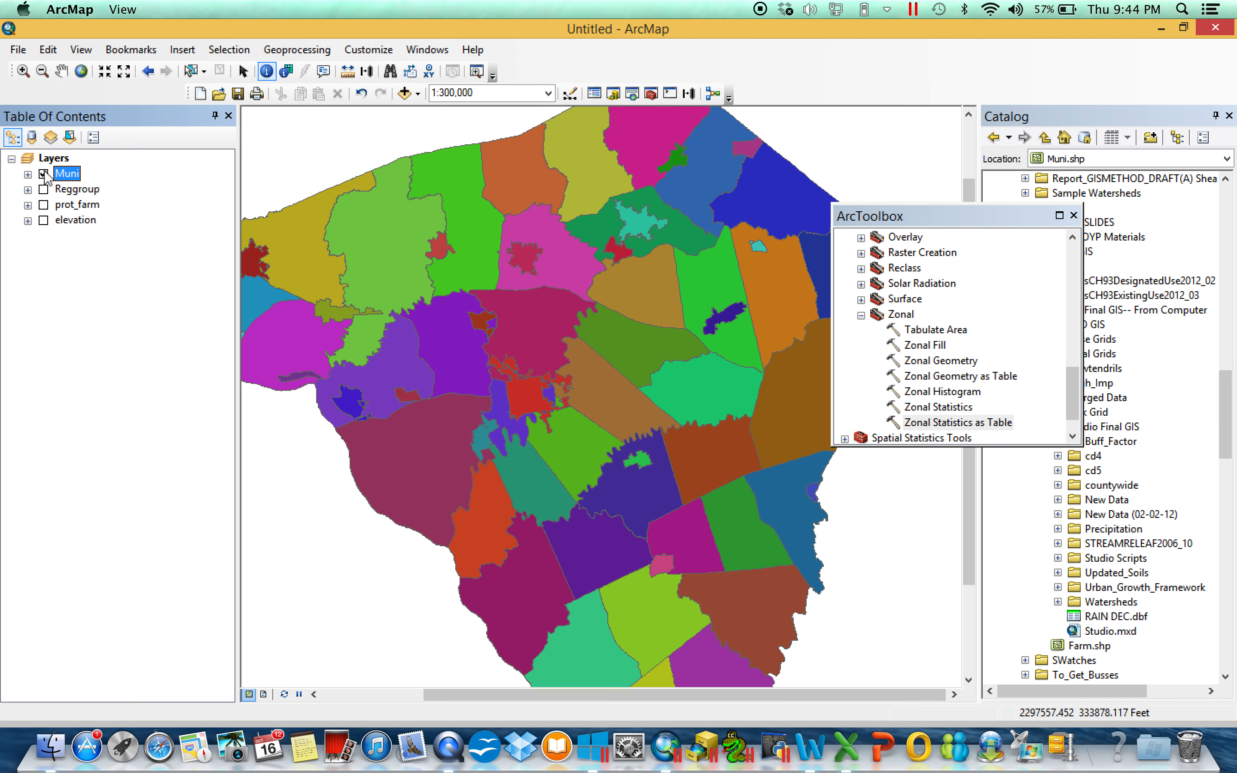
# View the elevation layer on its own without Muni, check its value legend, and hide it again.
pyautogui.click(43, 220)
pyautogui.click(43, 174)
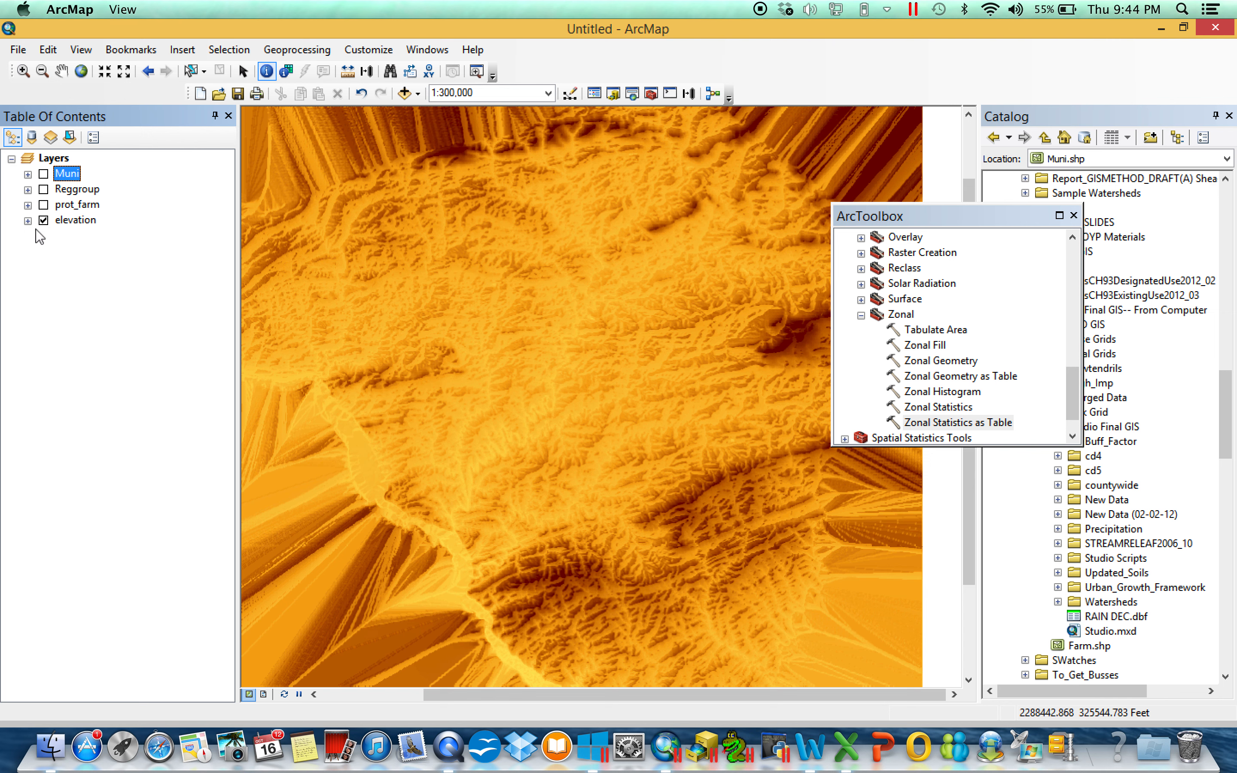
pyautogui.click(28, 221)
pyautogui.click(28, 221)
pyautogui.click(43, 220)
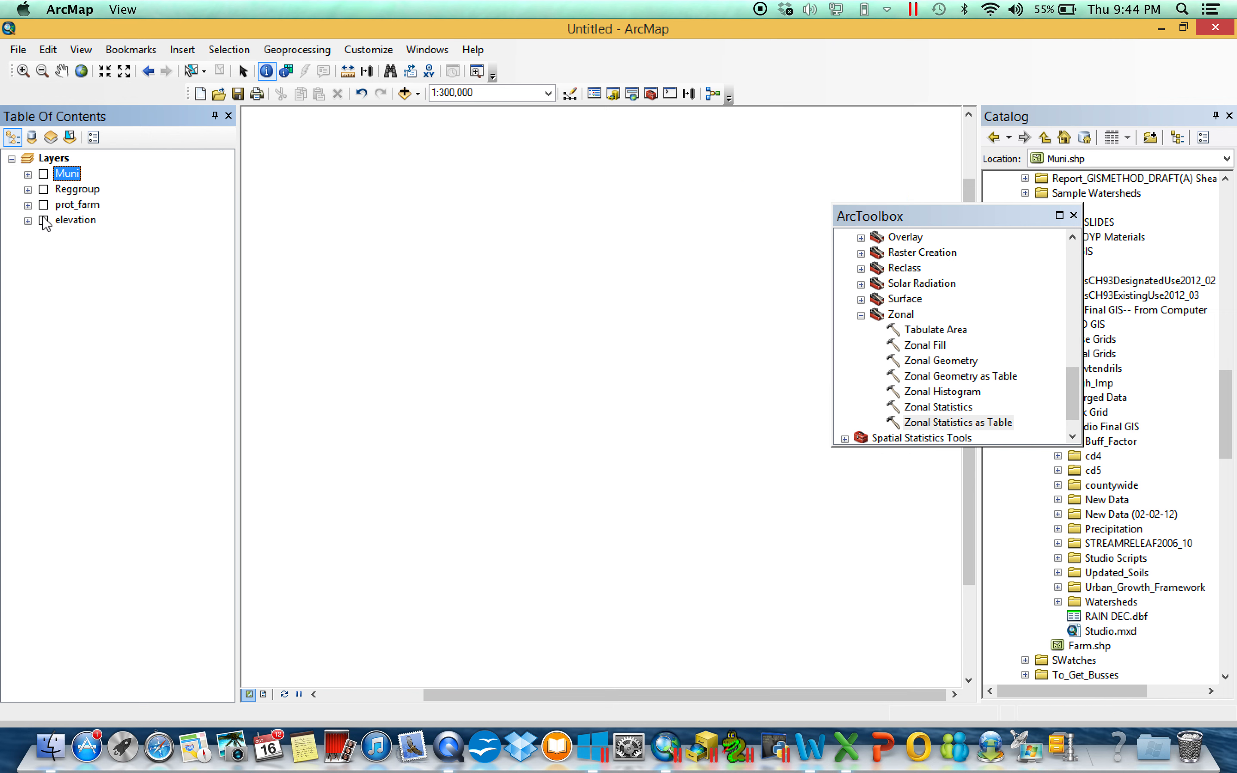
# Display the elevation layer, compare it with Reggroup on top, and replace Reggroup with the Muni layer.
pyautogui.click(43, 189)
pyautogui.click(44, 220)
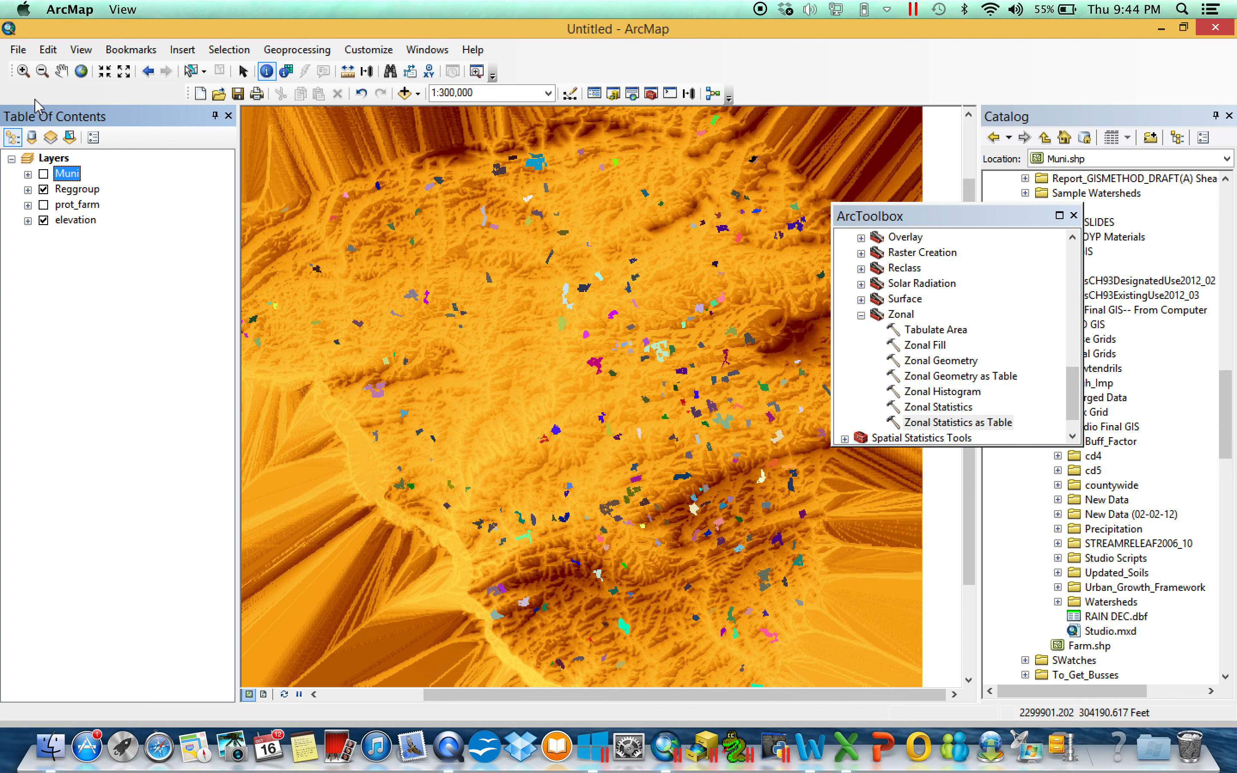
pyautogui.click(44, 189)
pyautogui.click(43, 174)
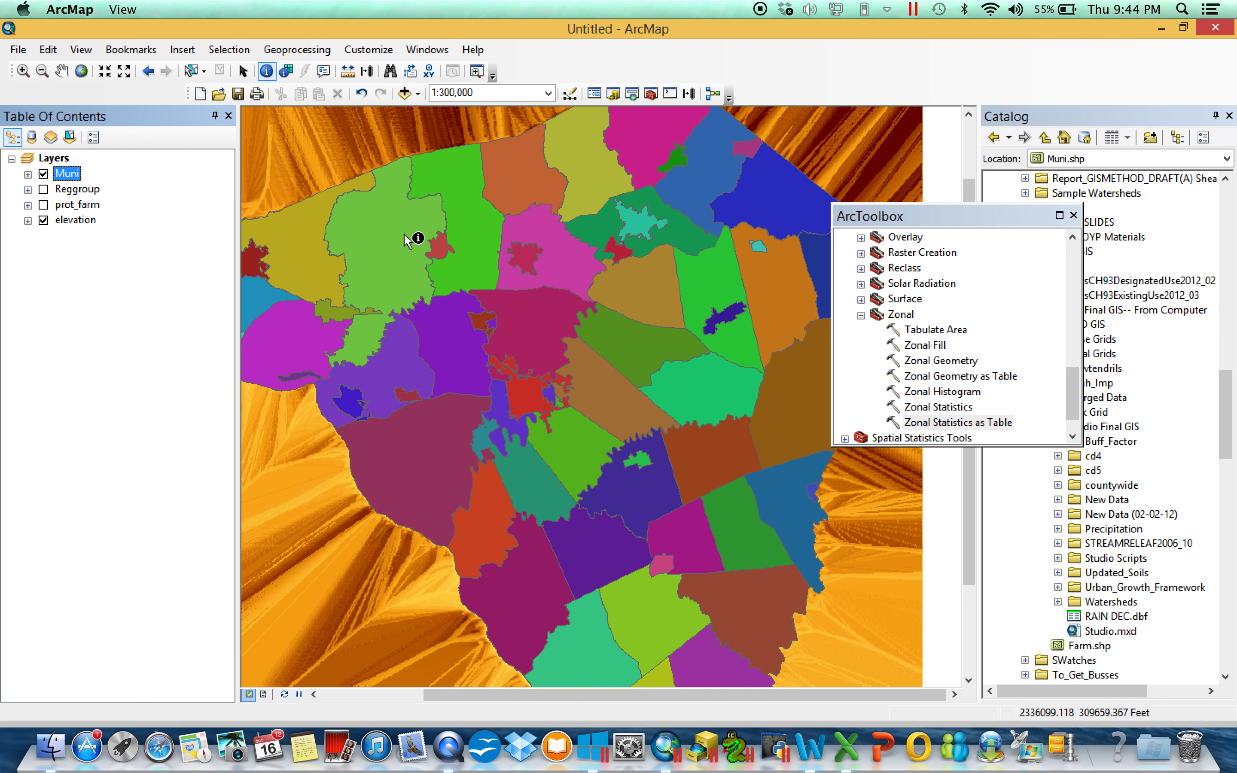
pyautogui.click(43, 174)
pyautogui.click(43, 175)
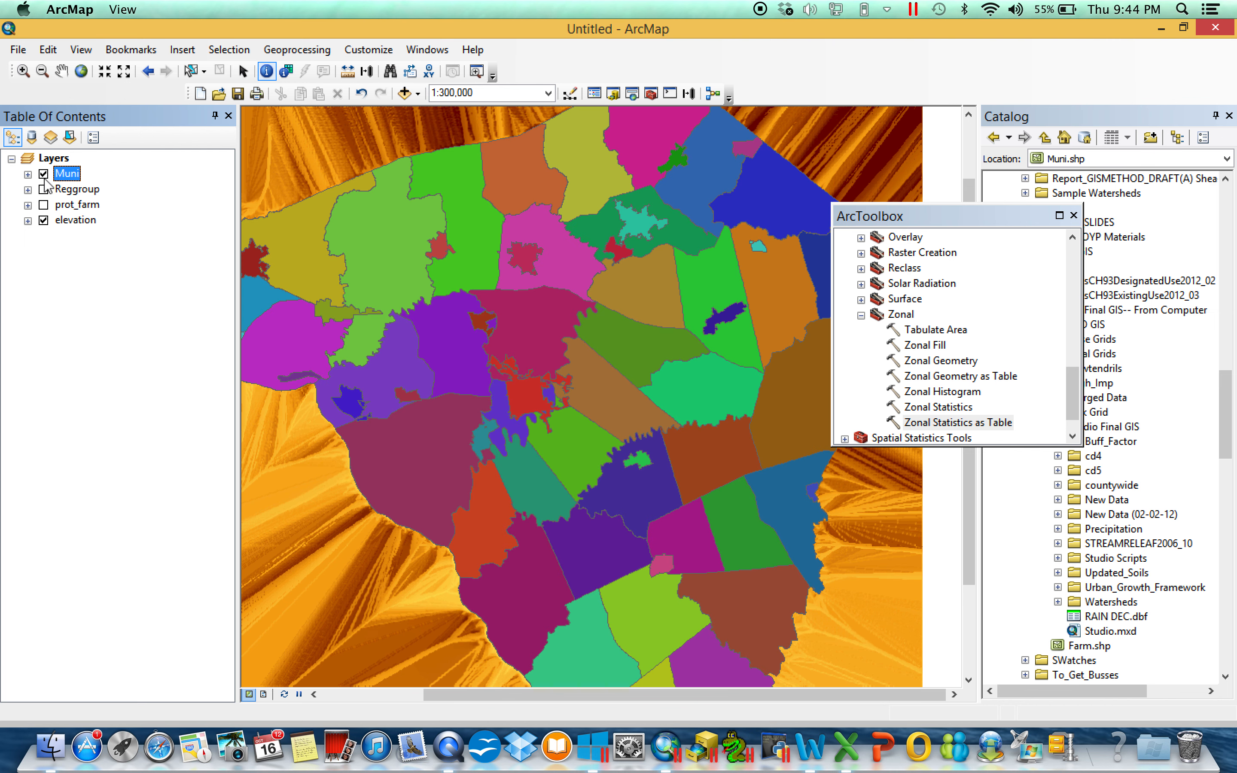
# Open the Zonal Statistics as Table tool and set Muni as the zone data with zone field MUNICIPALI.
pyautogui.doubleClick(976, 423)
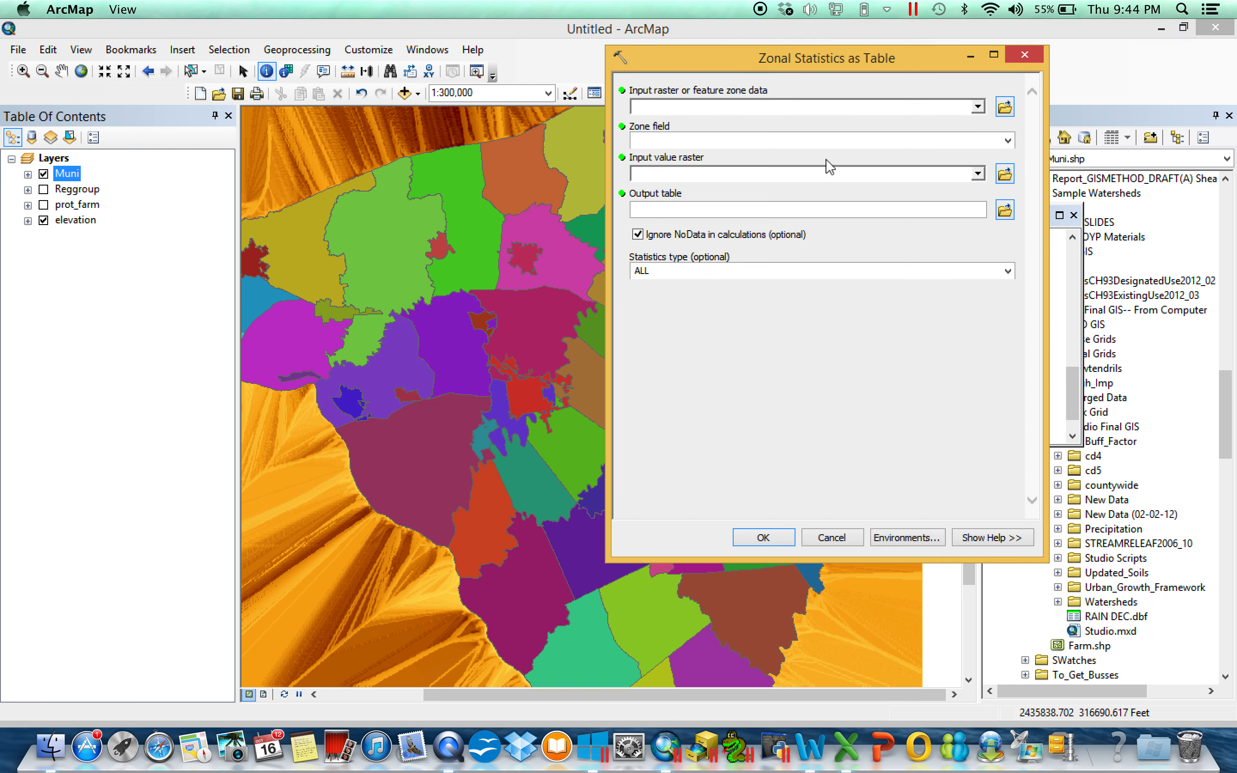
pyautogui.moveTo(784, 55); pyautogui.dragTo(712, 154)
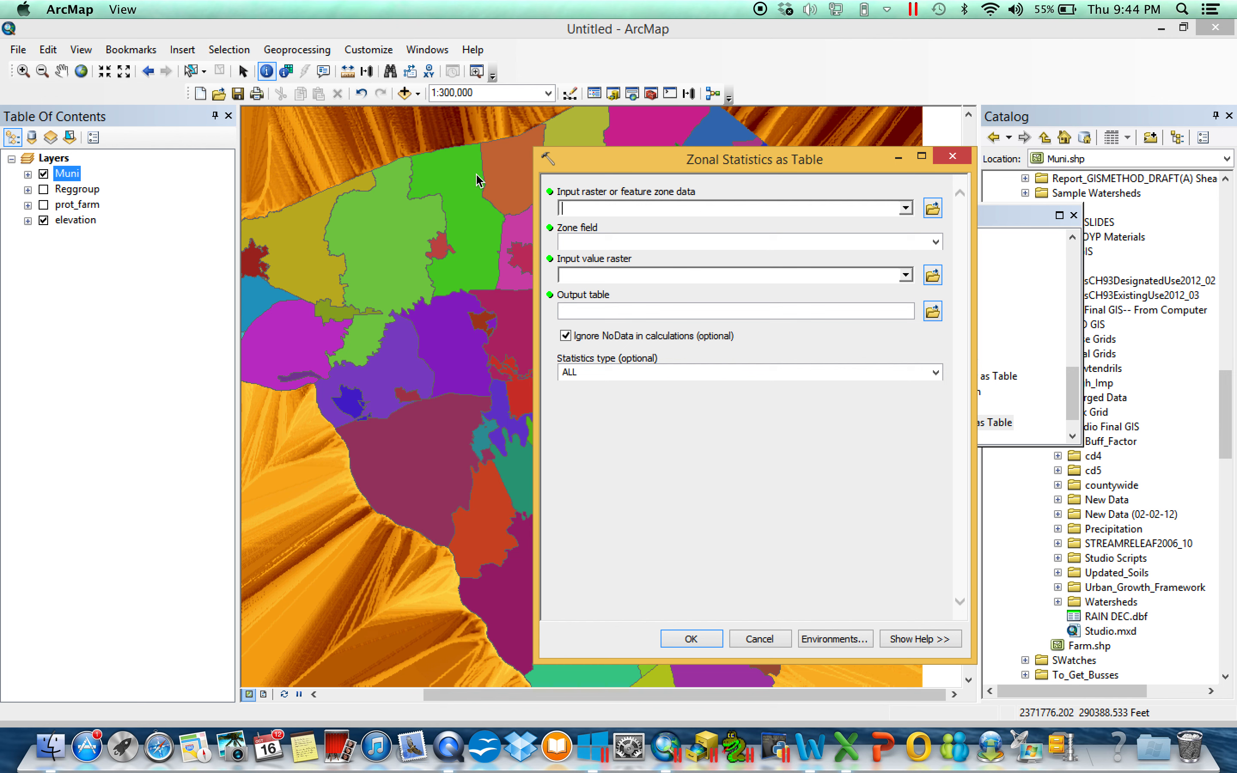
pyautogui.click(27, 189)
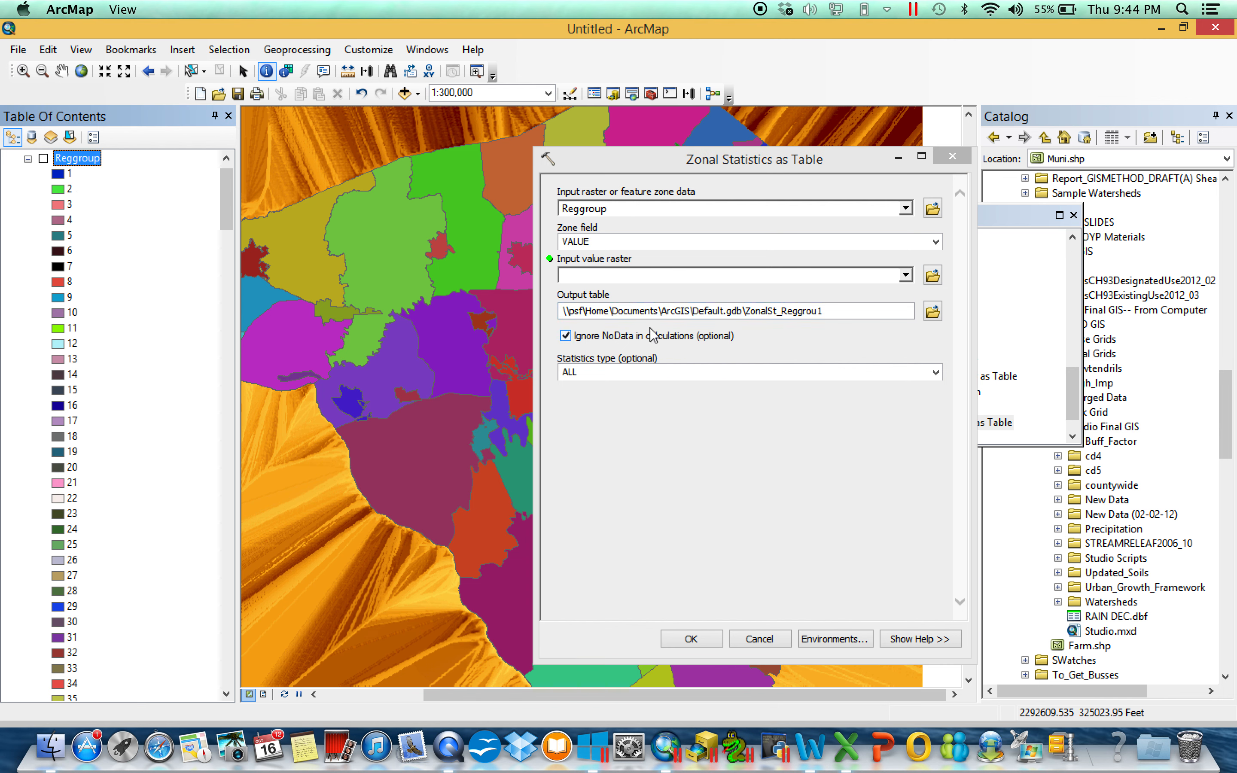
pyautogui.click(27, 158)
pyautogui.moveTo(68, 173); pyautogui.dragTo(608, 211)
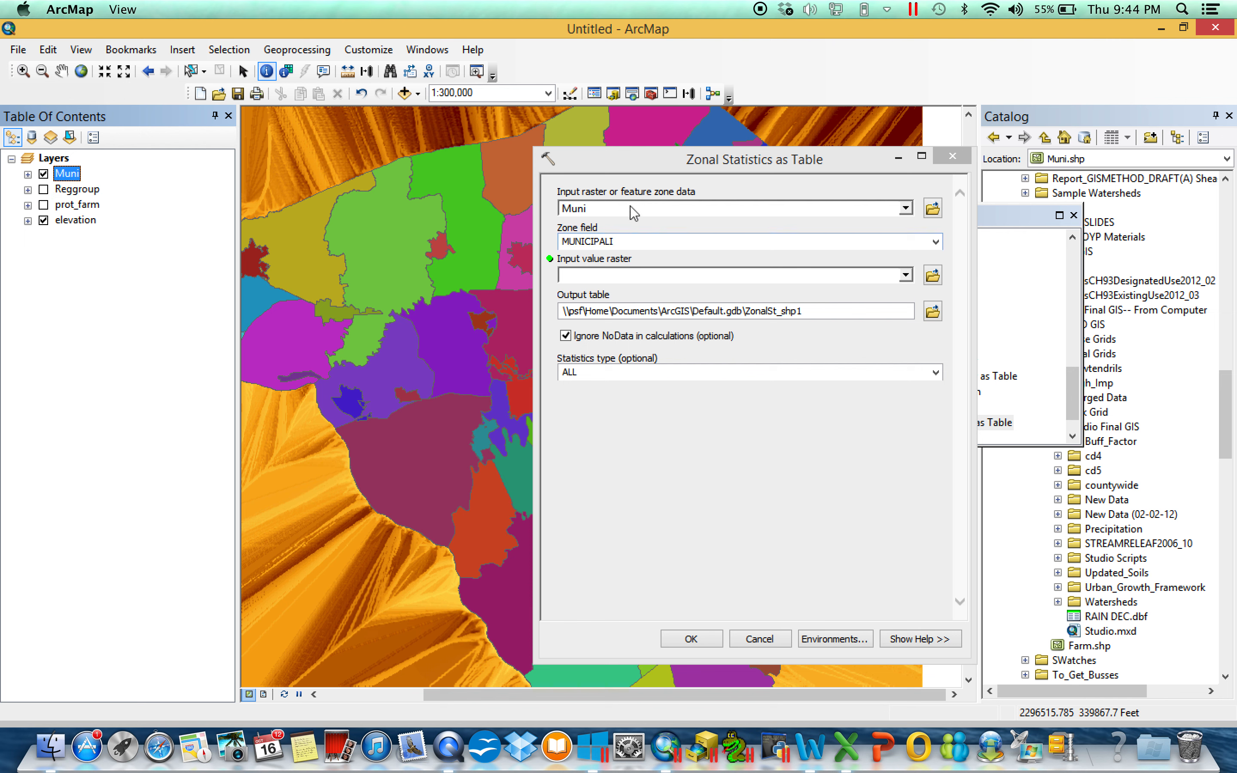
# Examine the MUNICIPALI field in the Muni layer's attribute table and close the table.
pyautogui.rightClick(62, 174)
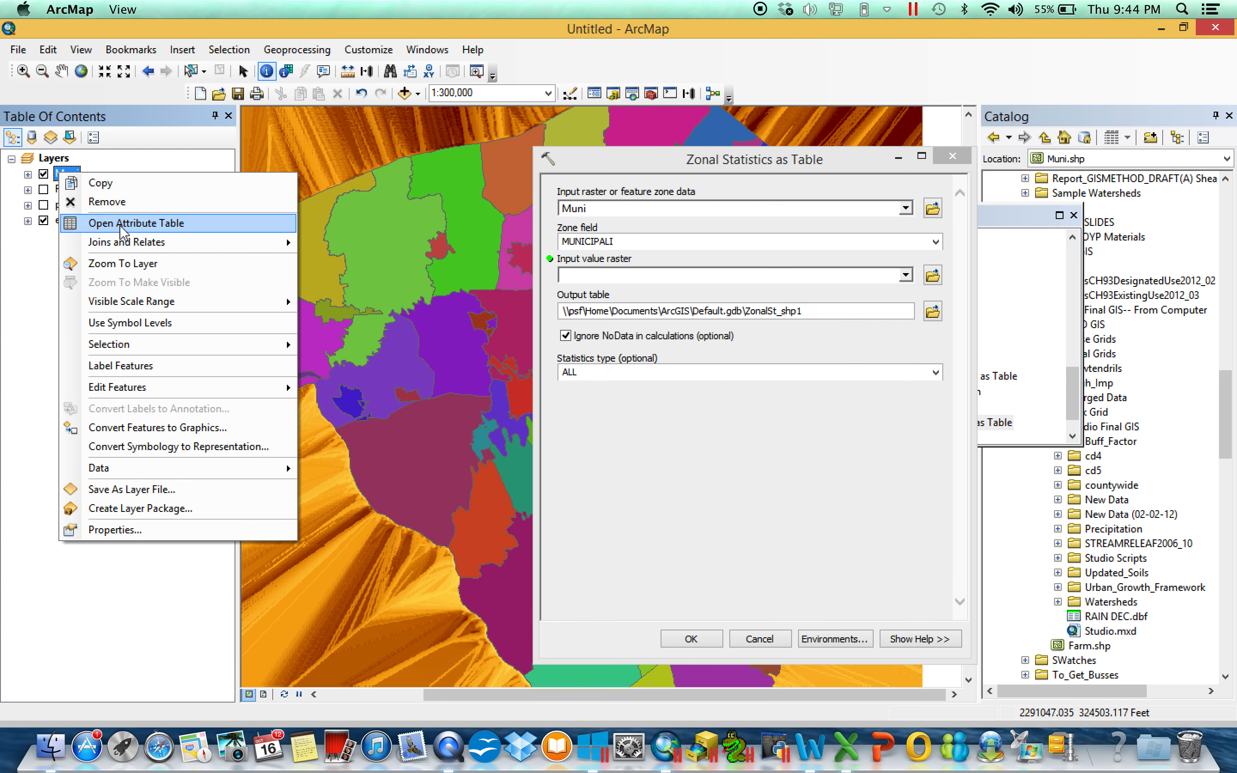
pyautogui.click(123, 233)
pyautogui.click(890, 269)
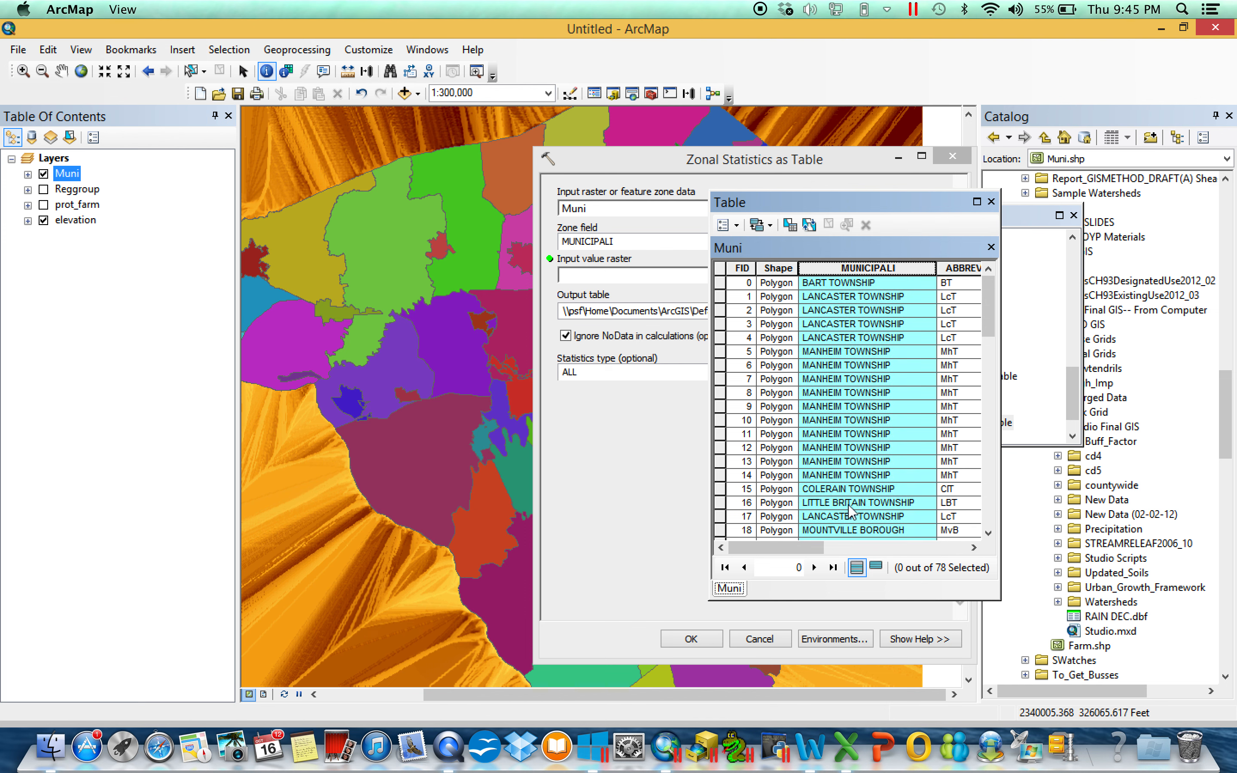
pyautogui.moveTo(814, 552); pyautogui.dragTo(860, 550)
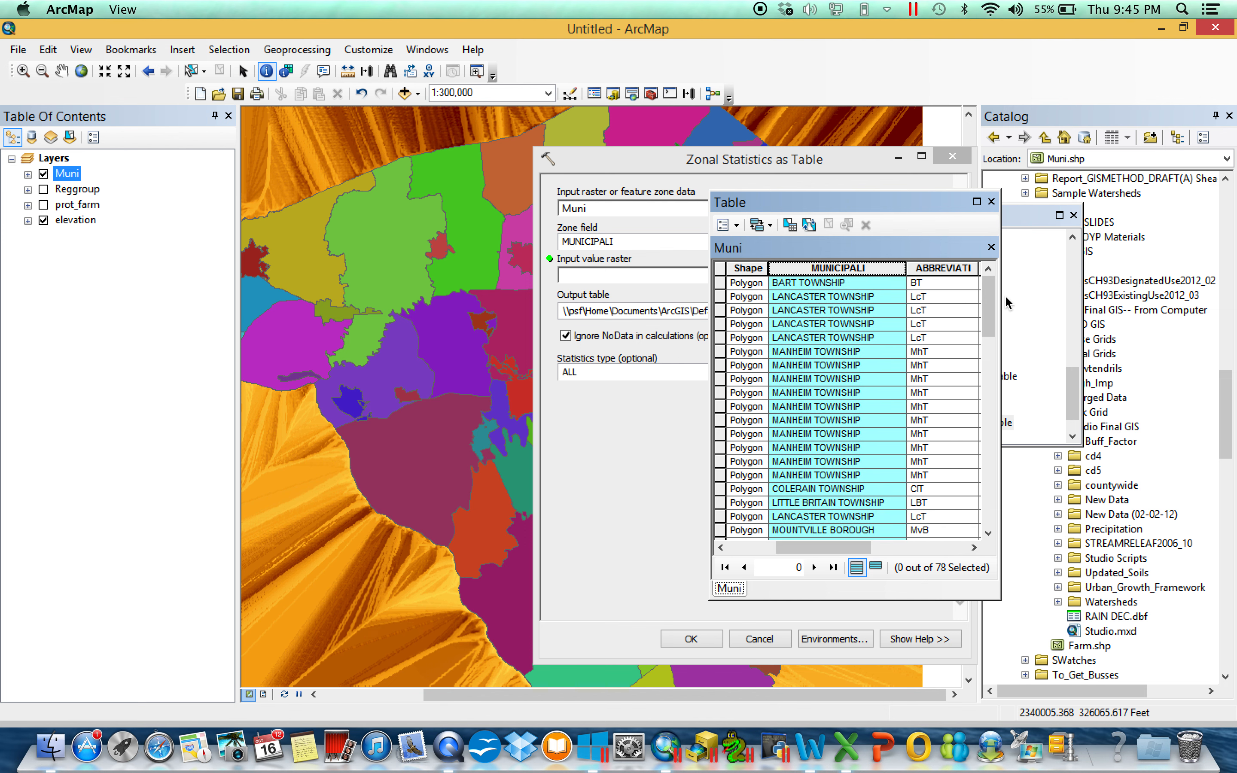
pyautogui.moveTo(990, 304); pyautogui.dragTo(992, 511)
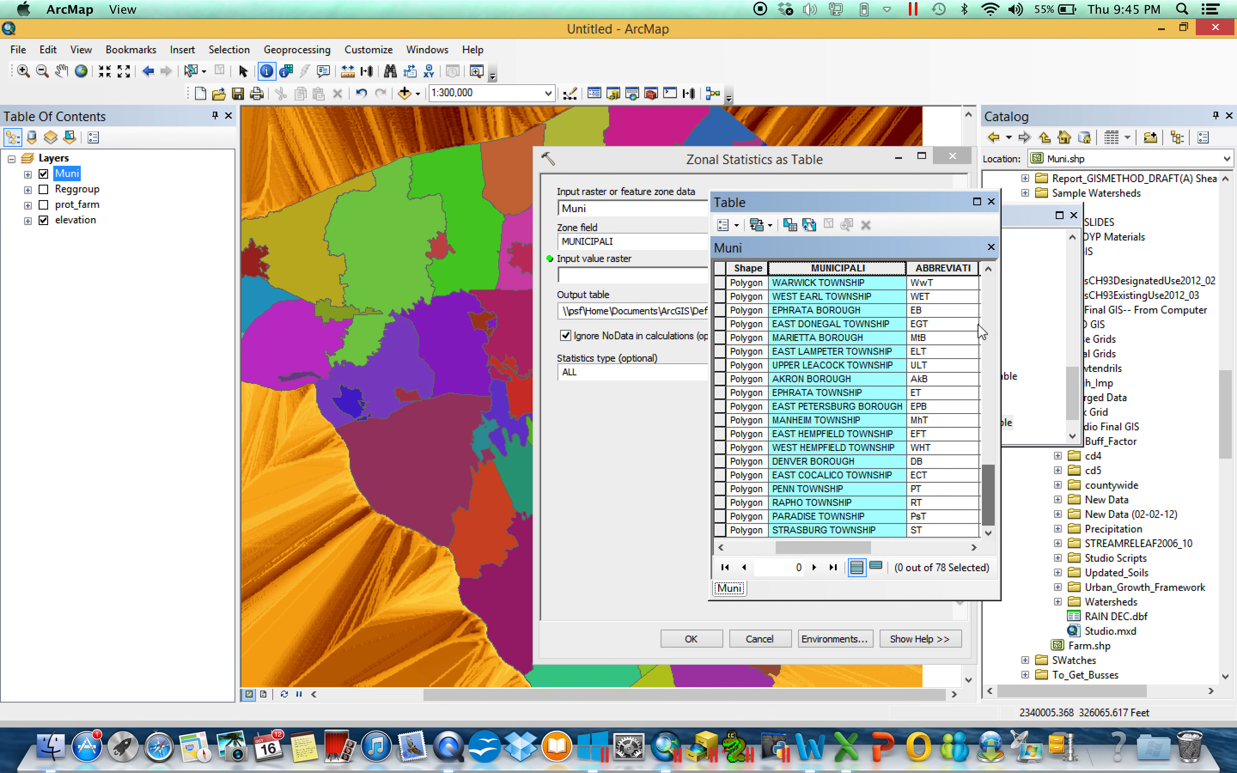
pyautogui.click(991, 201)
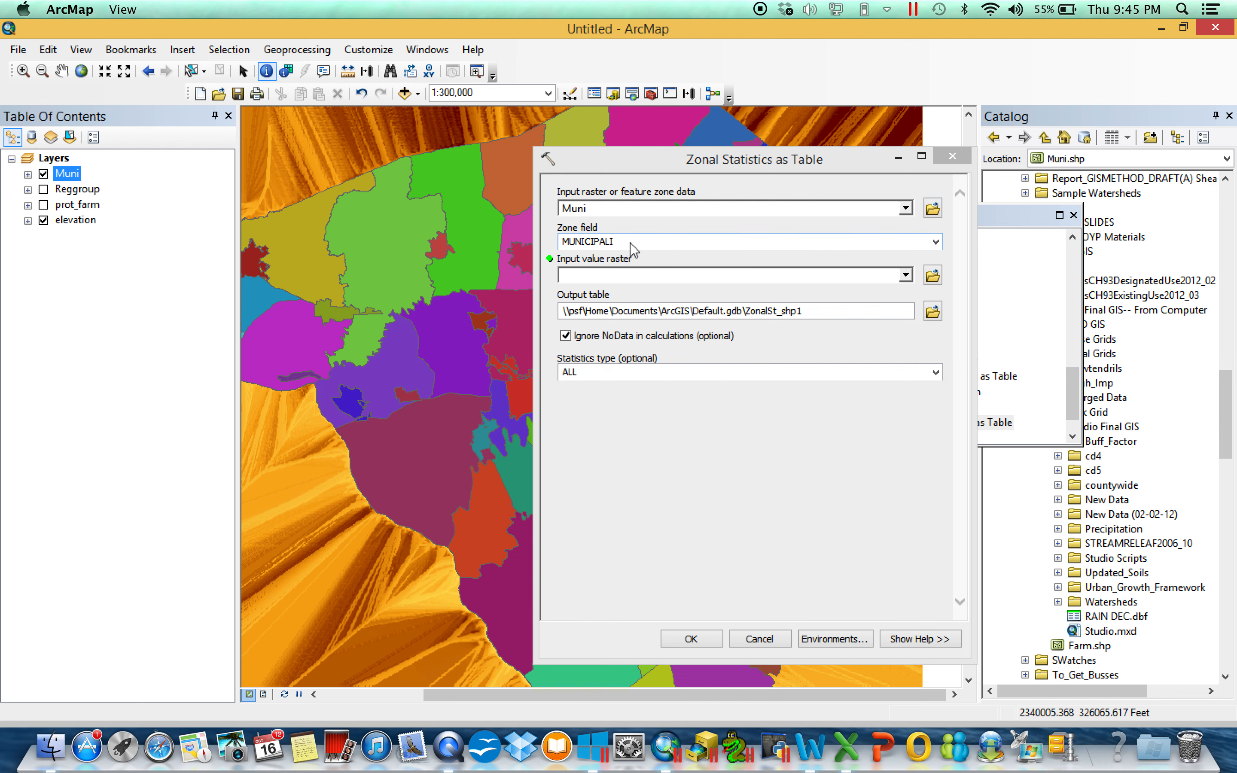
# Try Reggroup as the zone data with zone field VALUE, and restore Muni with MUNICIPALI.
pyautogui.moveTo(633, 164); pyautogui.dragTo(726, 163)
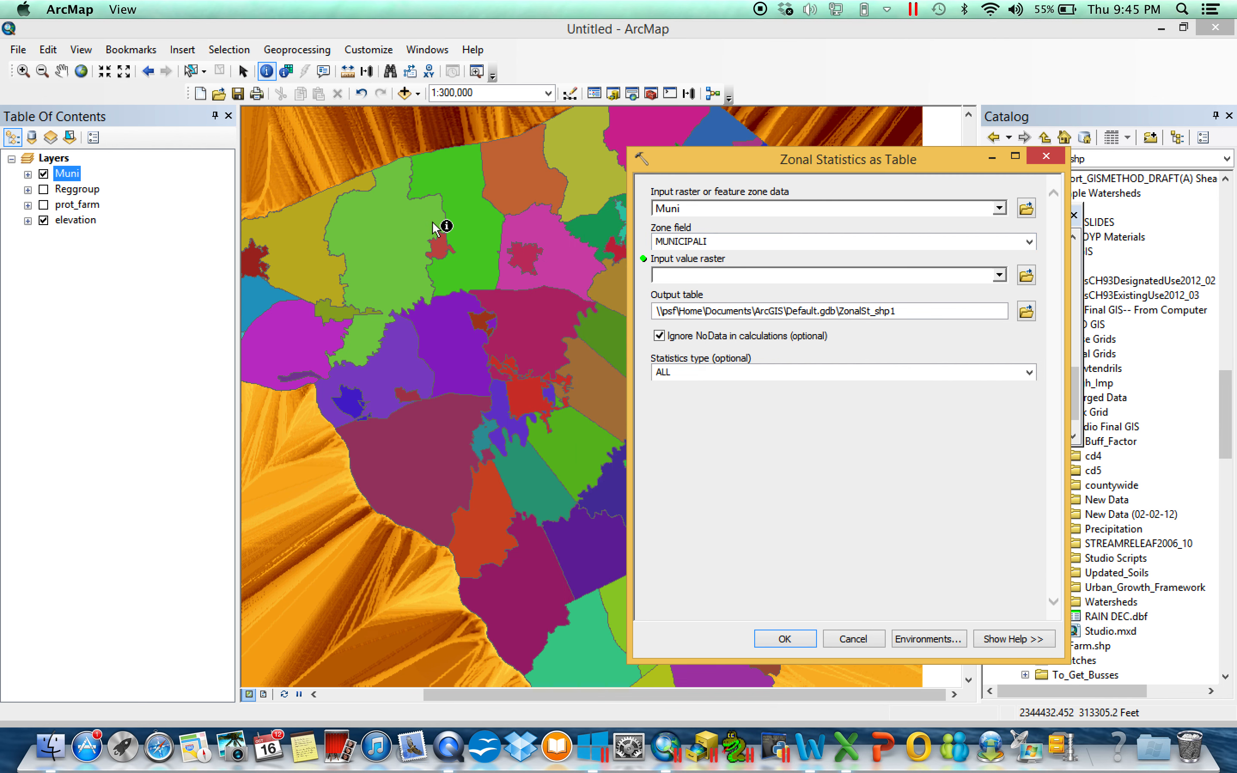
pyautogui.moveTo(75, 194); pyautogui.dragTo(705, 209)
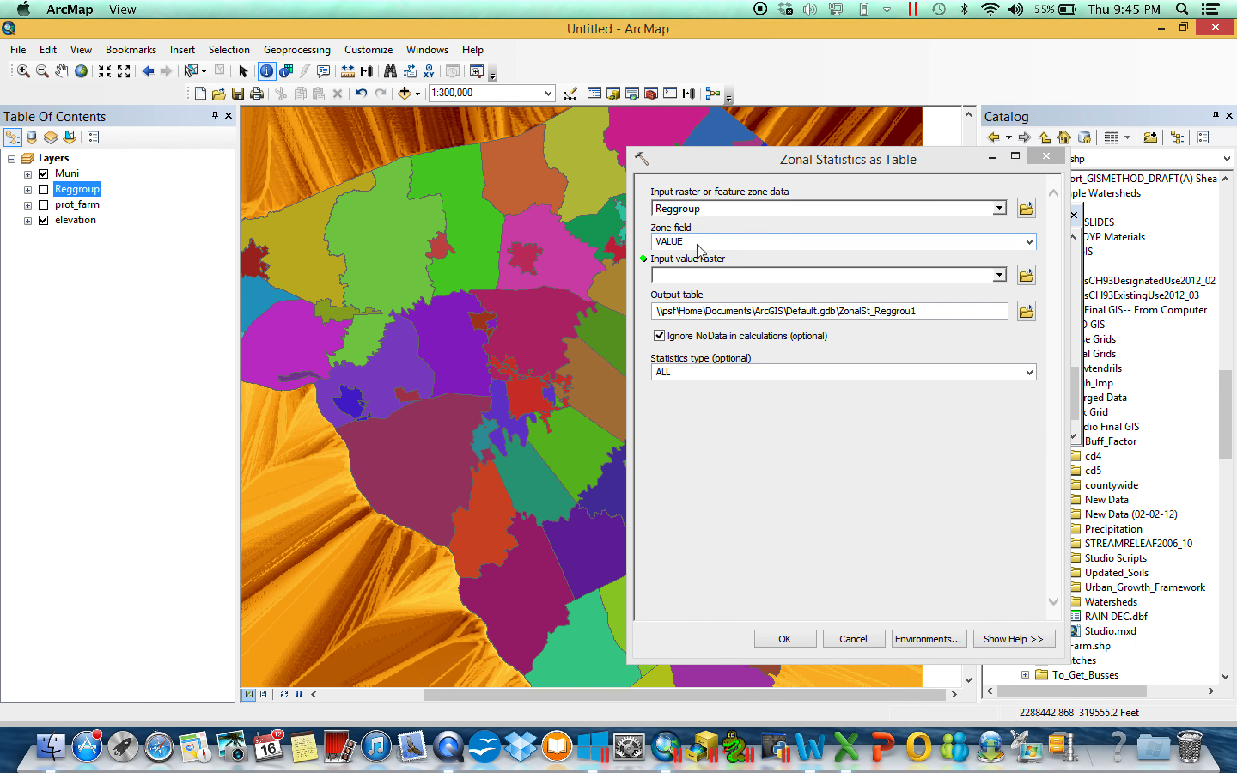
pyautogui.moveTo(67, 174); pyautogui.dragTo(701, 214)
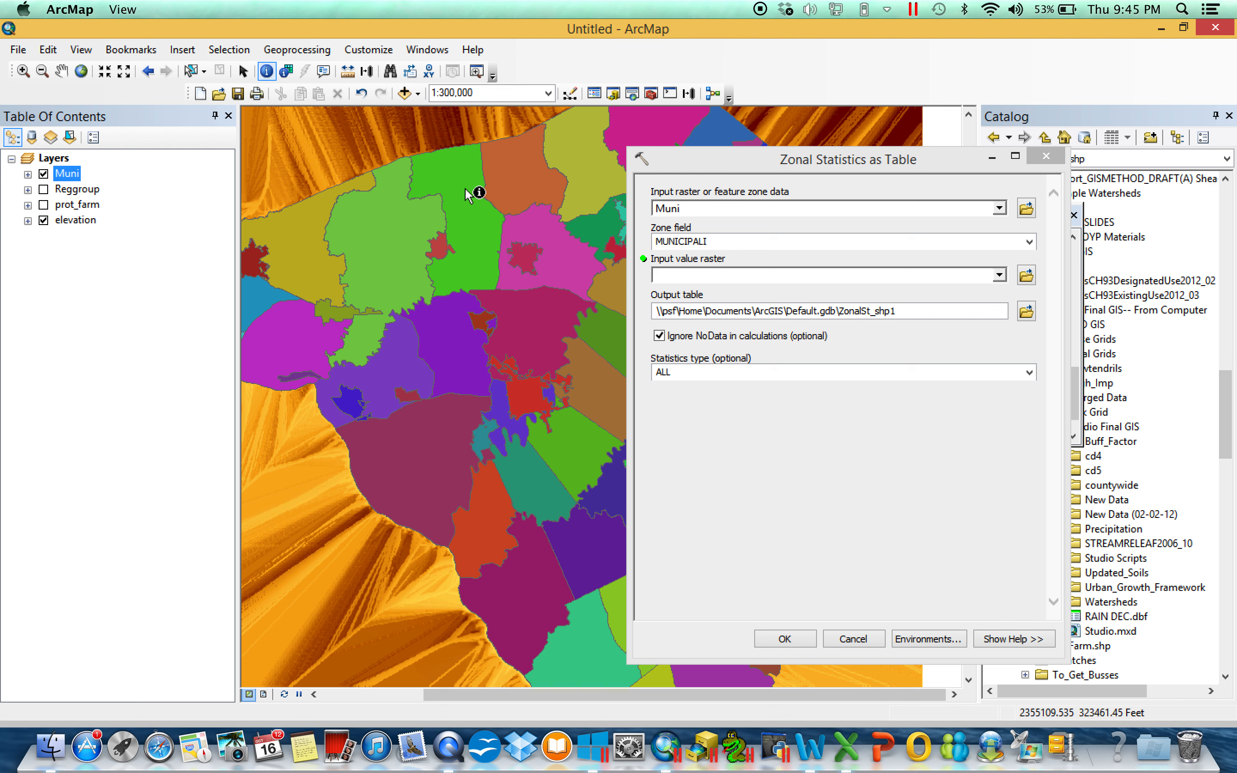
# Set elevation as the input value raster, checking the Muni and elevation legends.
pyautogui.click(27, 174)
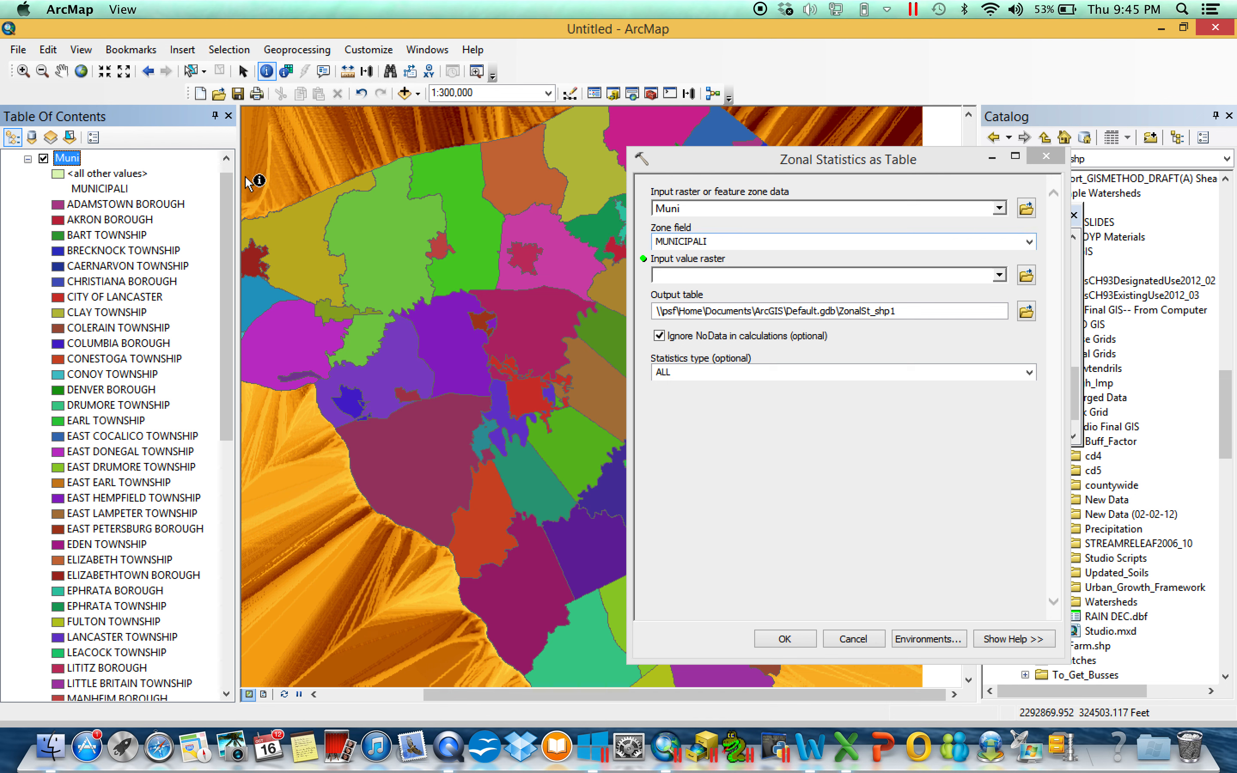
pyautogui.click(27, 159)
pyautogui.moveTo(64, 216); pyautogui.dragTo(705, 276)
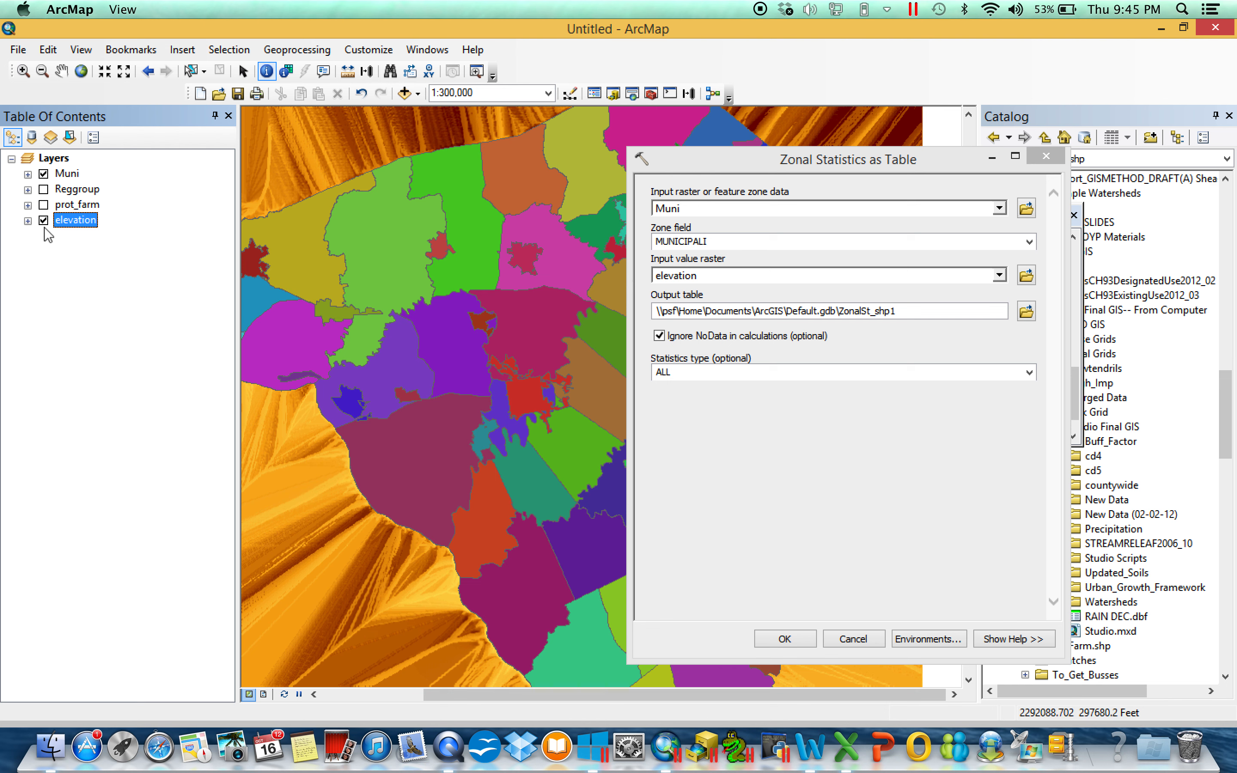
pyautogui.click(28, 220)
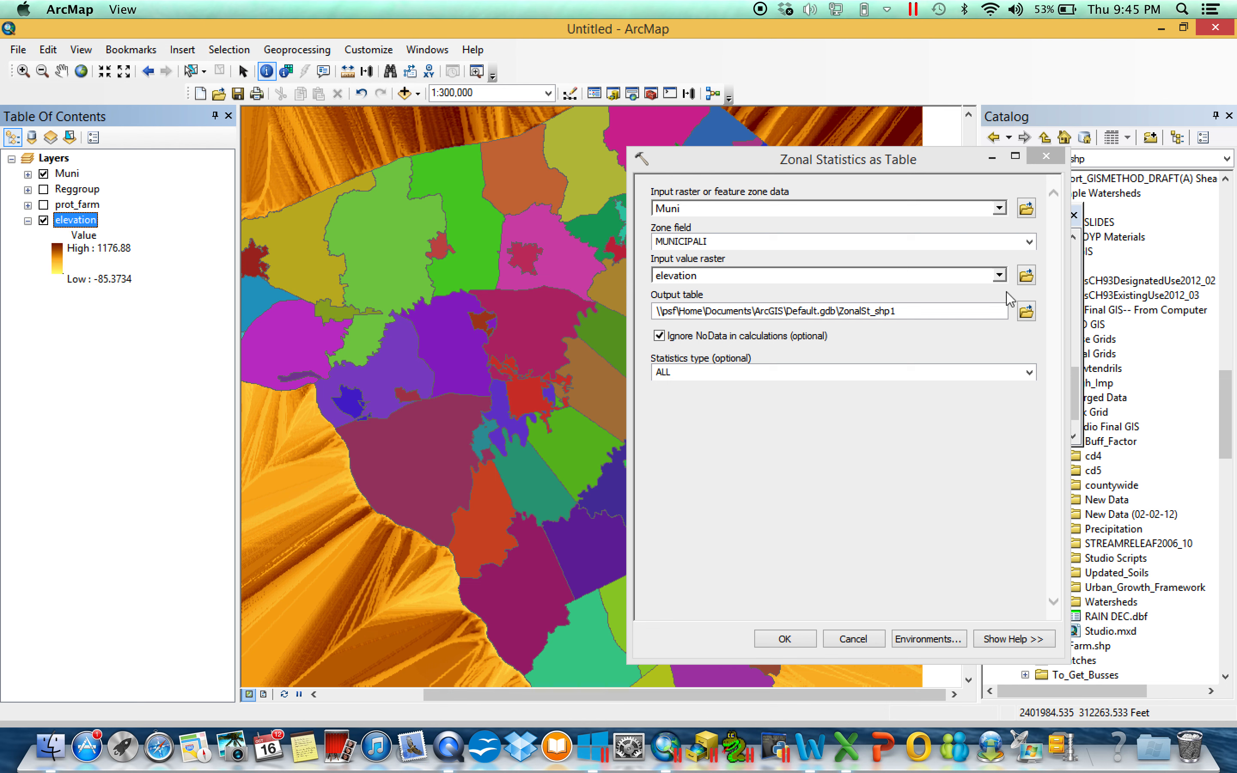
# Set the output table to municipalzonalstat in the Zonal folder.
pyautogui.click(1026, 312)
pyautogui.write('zonalstat')
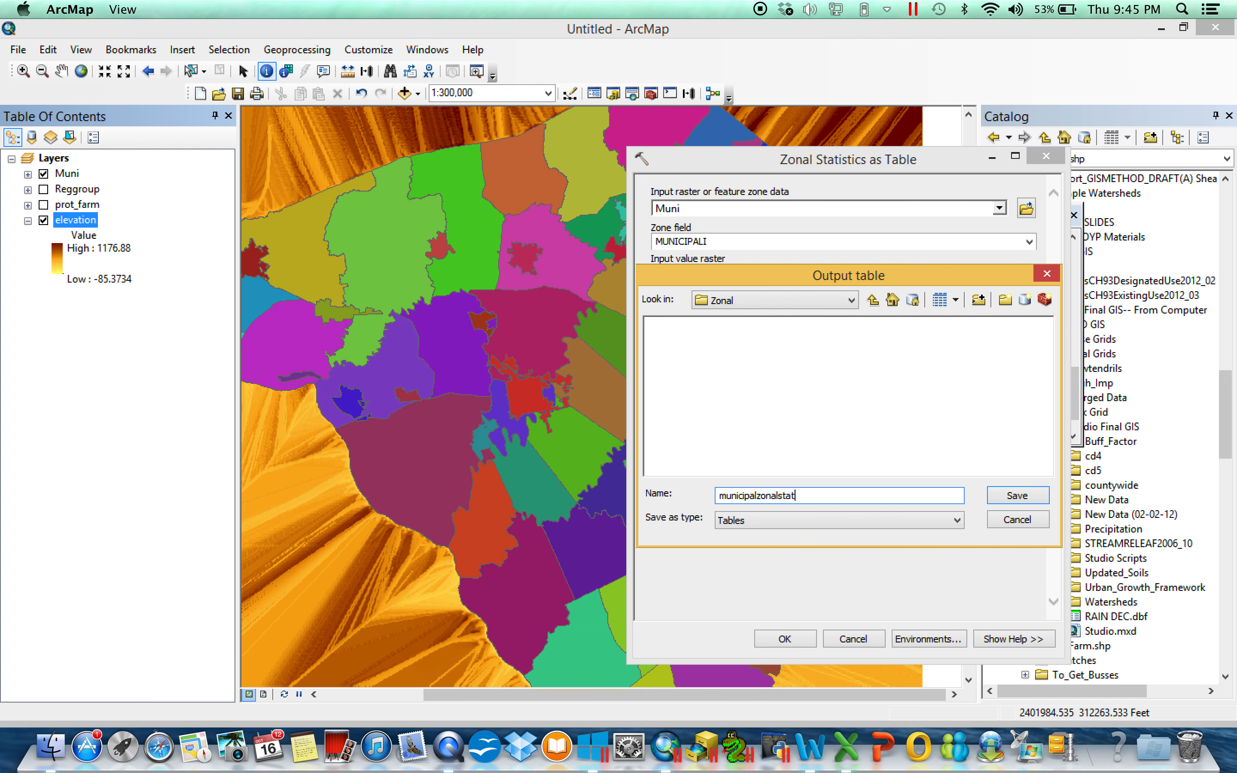
pyautogui.press('Return')
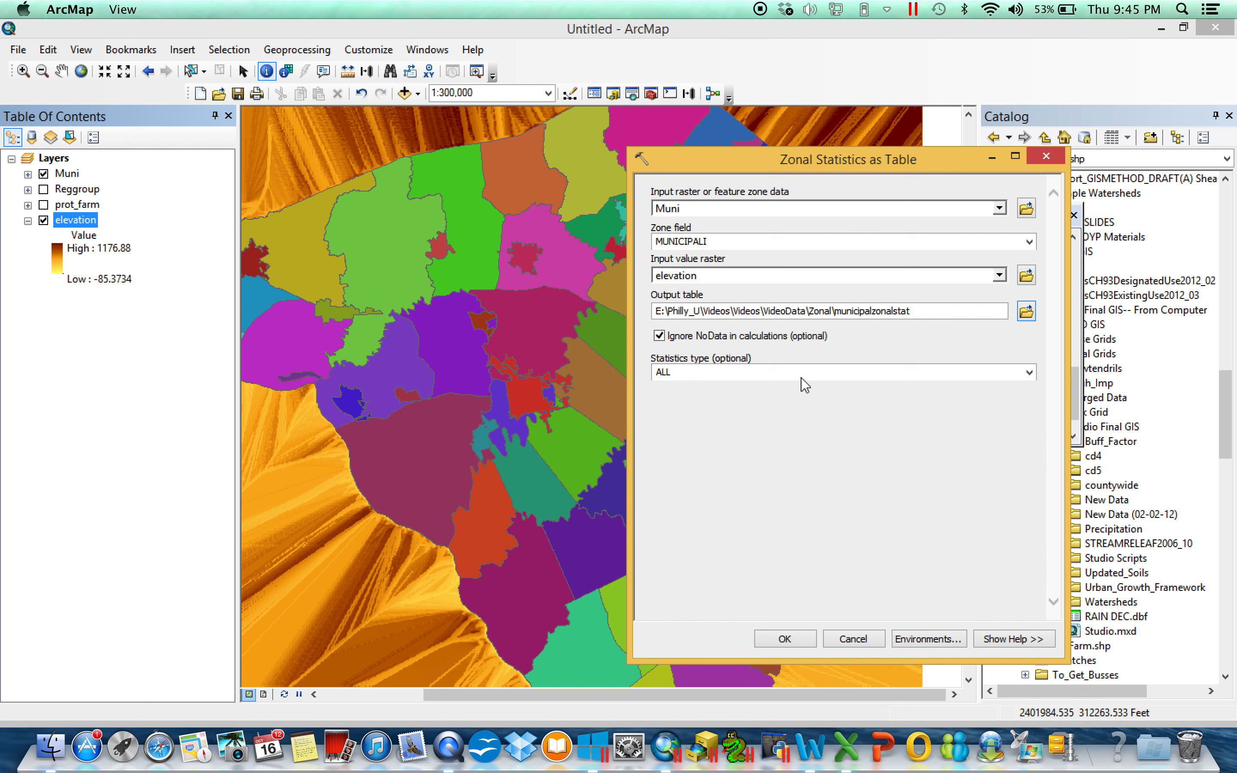
# Review the statistics types, keep ALL, run Zonal Statistics as Table, and close its completion report.
pyautogui.click(1029, 372)
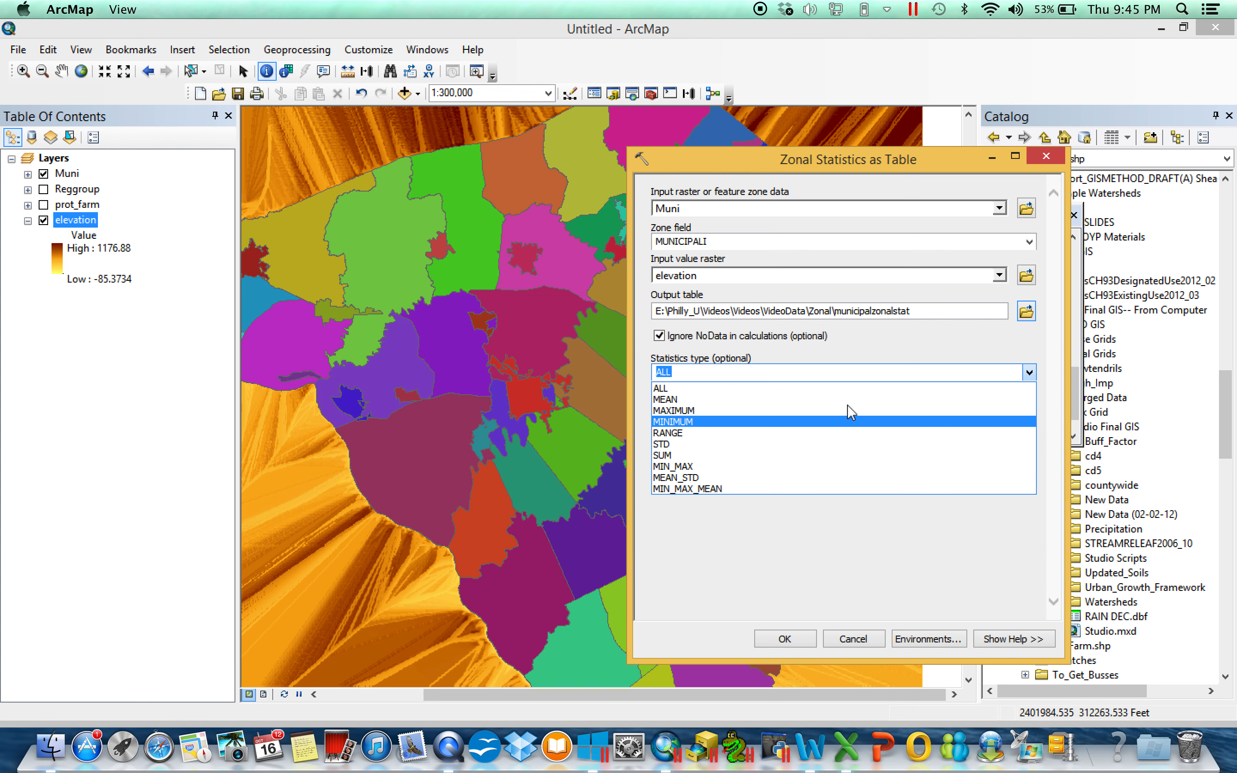
pyautogui.click(864, 544)
pyautogui.moveTo(942, 168); pyautogui.dragTo(789, 132)
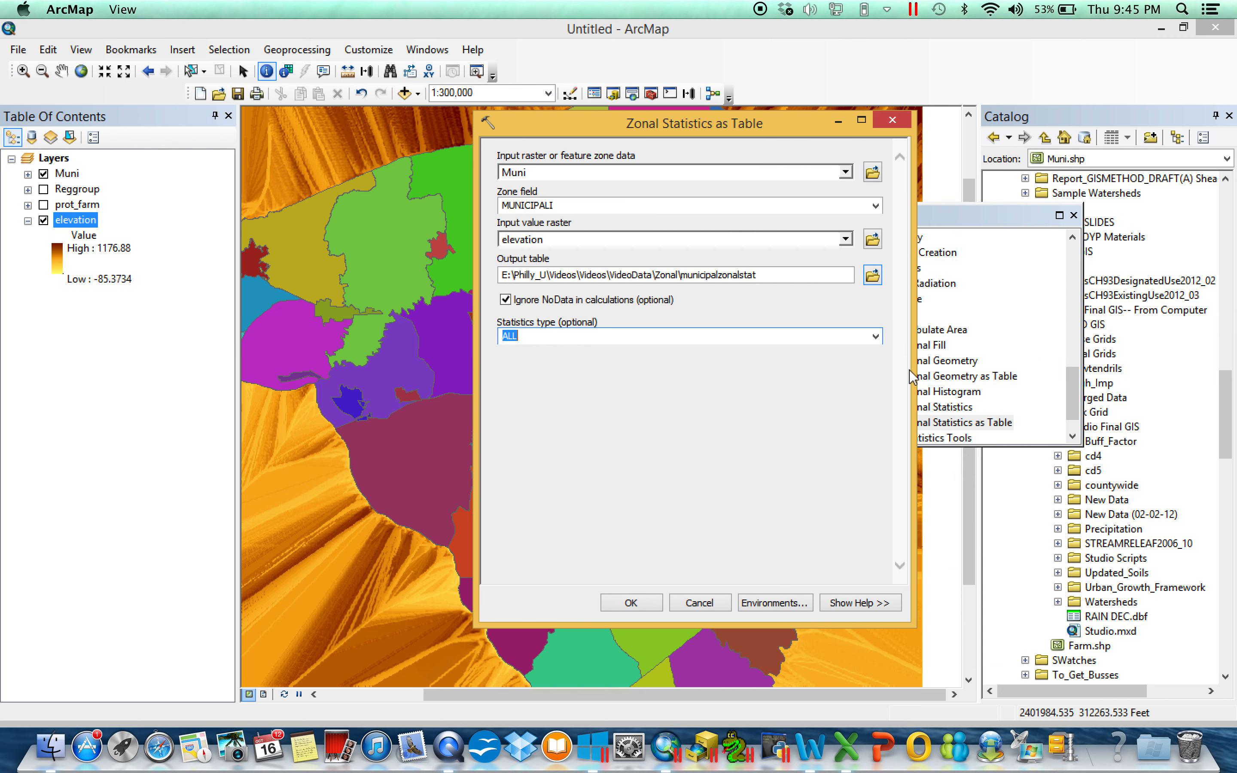
pyautogui.moveTo(913, 371); pyautogui.dragTo(981, 370)
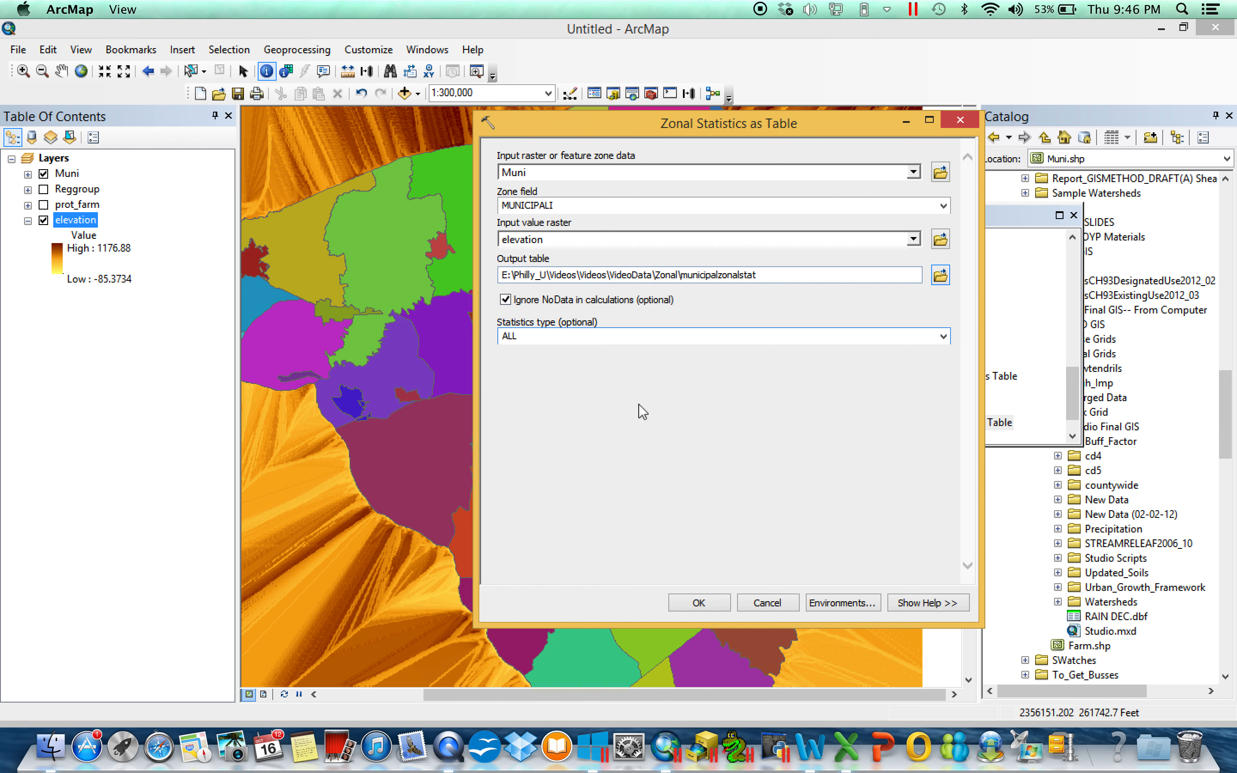
pyautogui.click(701, 610)
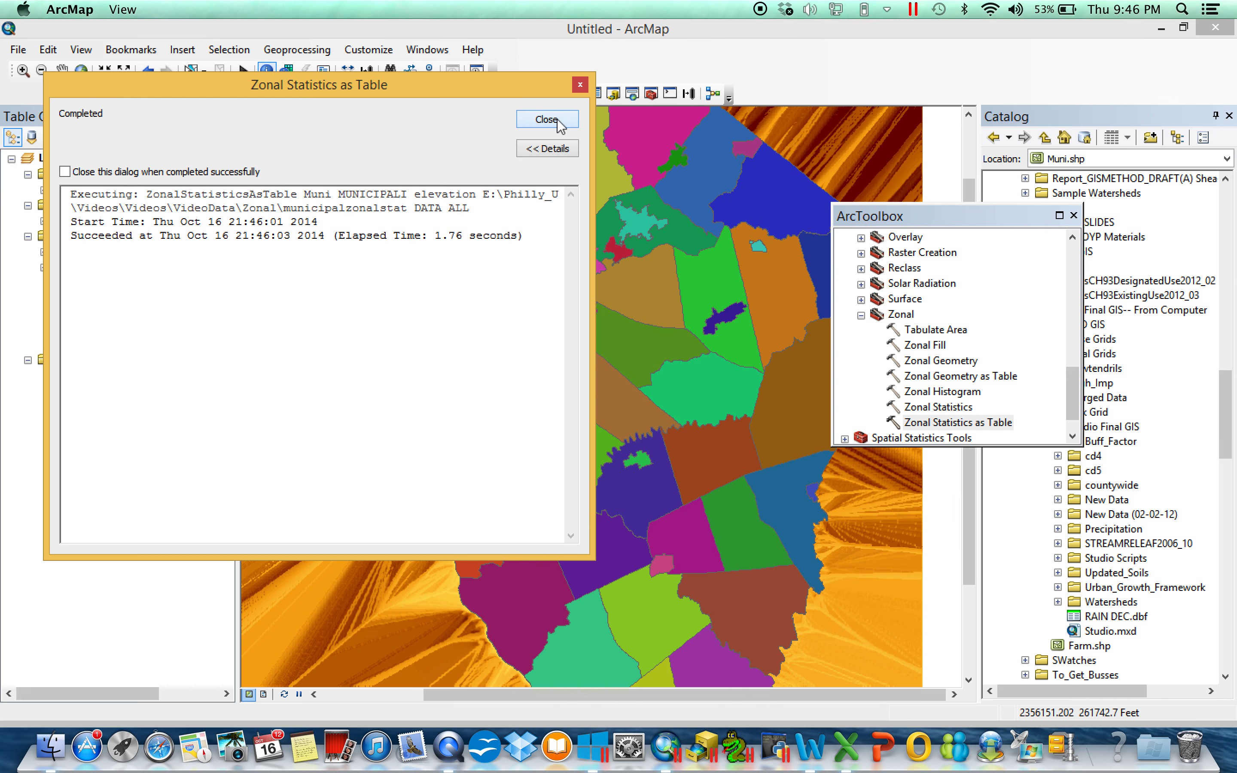
pyautogui.click(547, 118)
# Open the municipalzonalstat table, widen it, and examine the MAX, RANGE, MEAN and STD columns.
pyautogui.rightClick(148, 373)
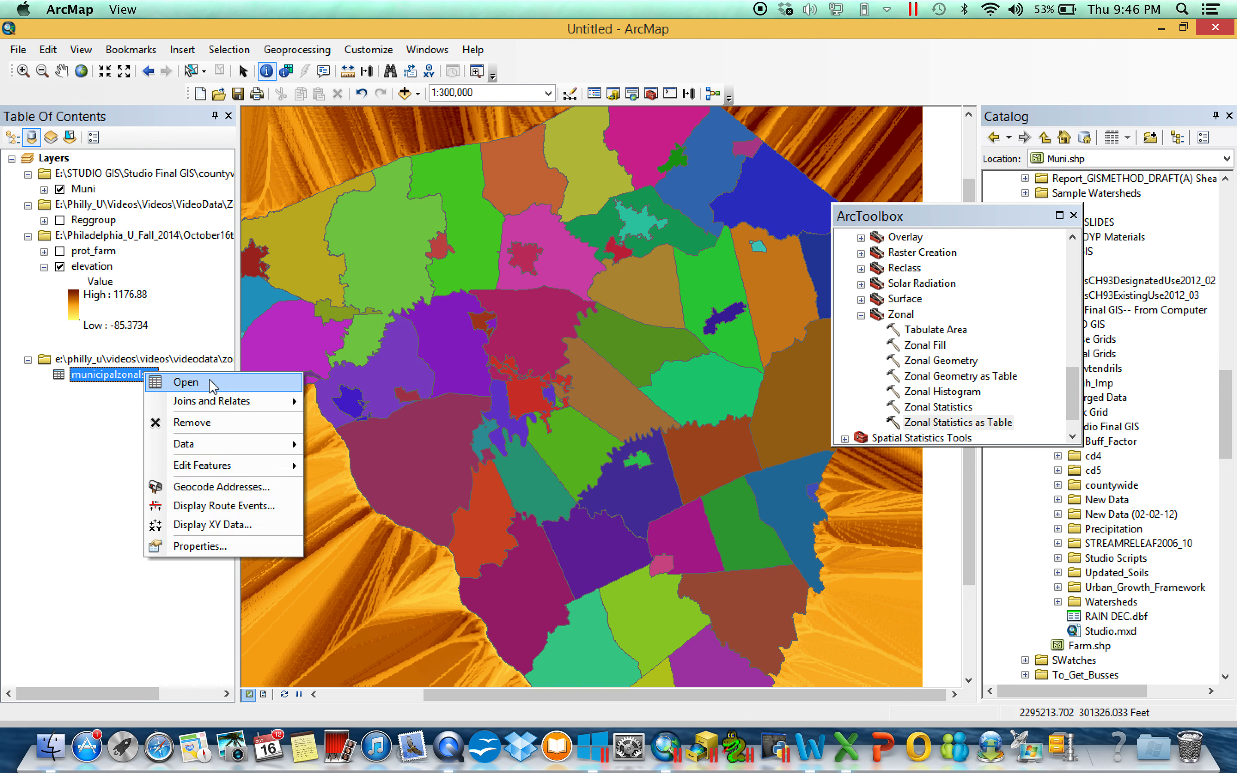
pyautogui.click(207, 381)
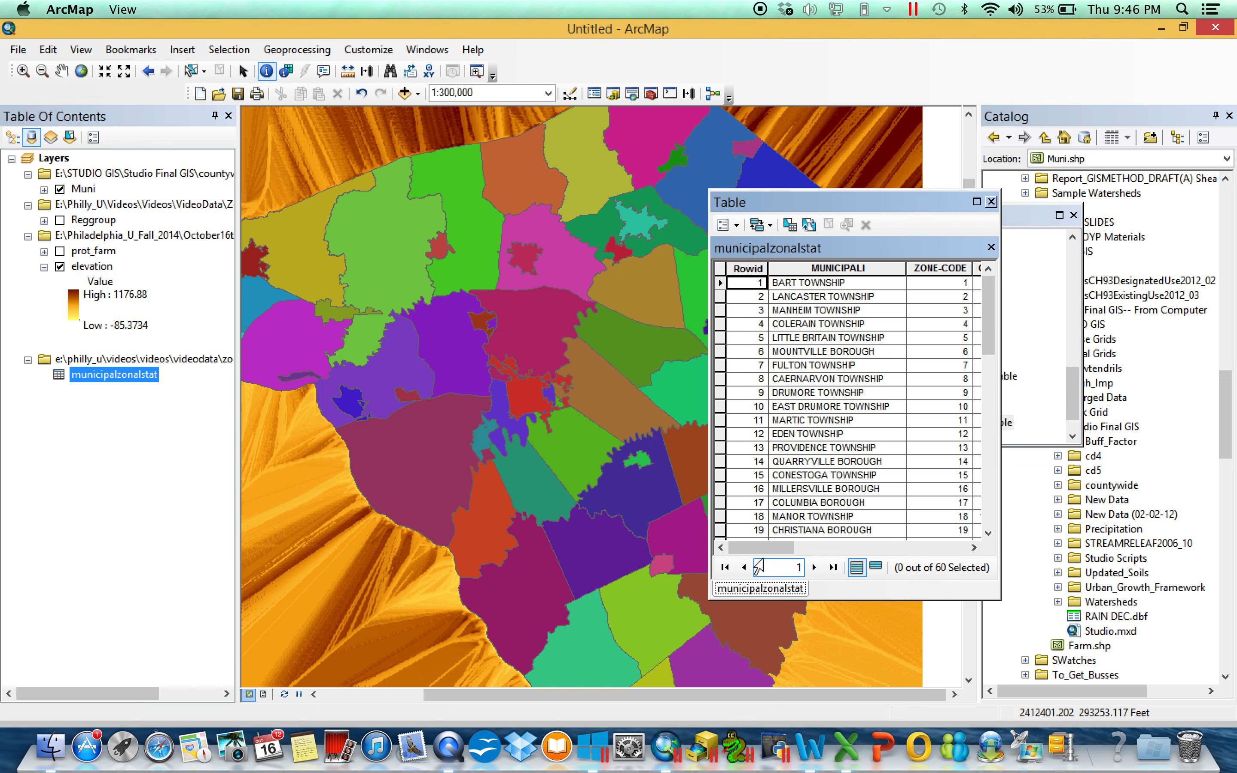
pyautogui.moveTo(710, 505); pyautogui.dragTo(434, 438)
pyautogui.moveTo(572, 548); pyautogui.dragTo(667, 548)
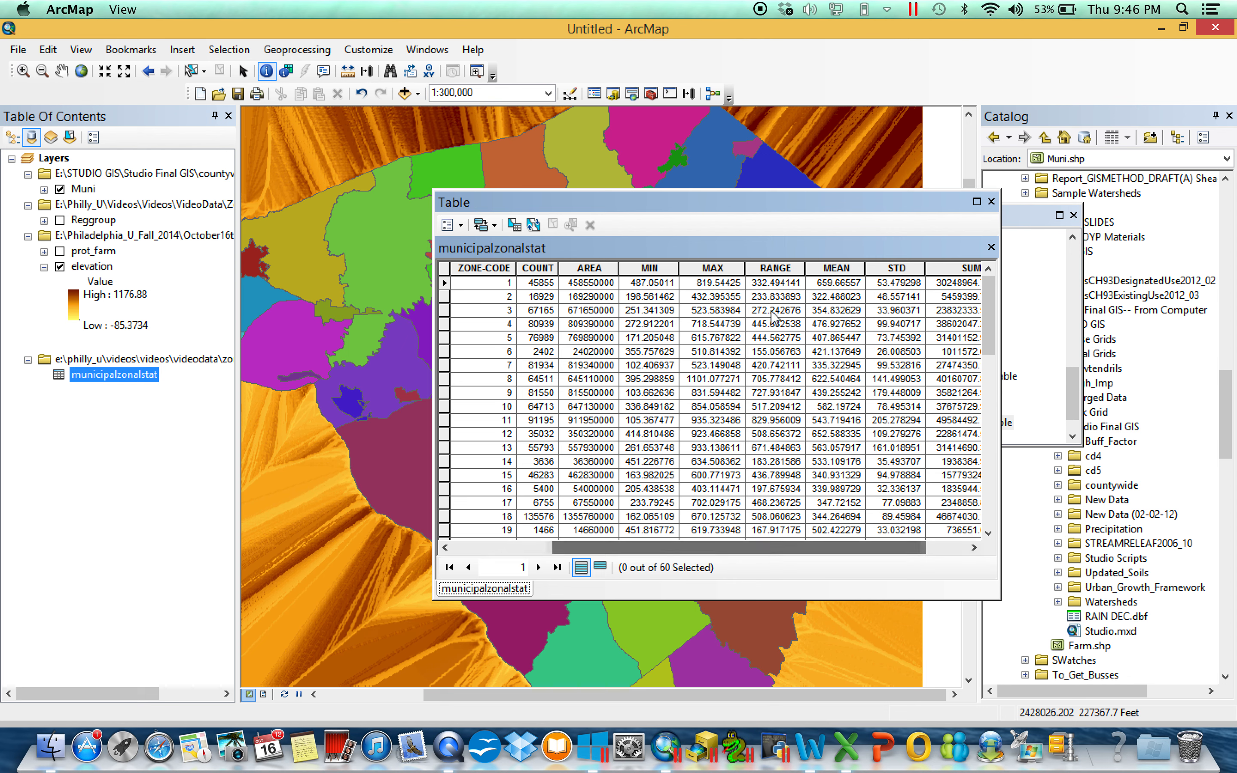
pyautogui.click(728, 269)
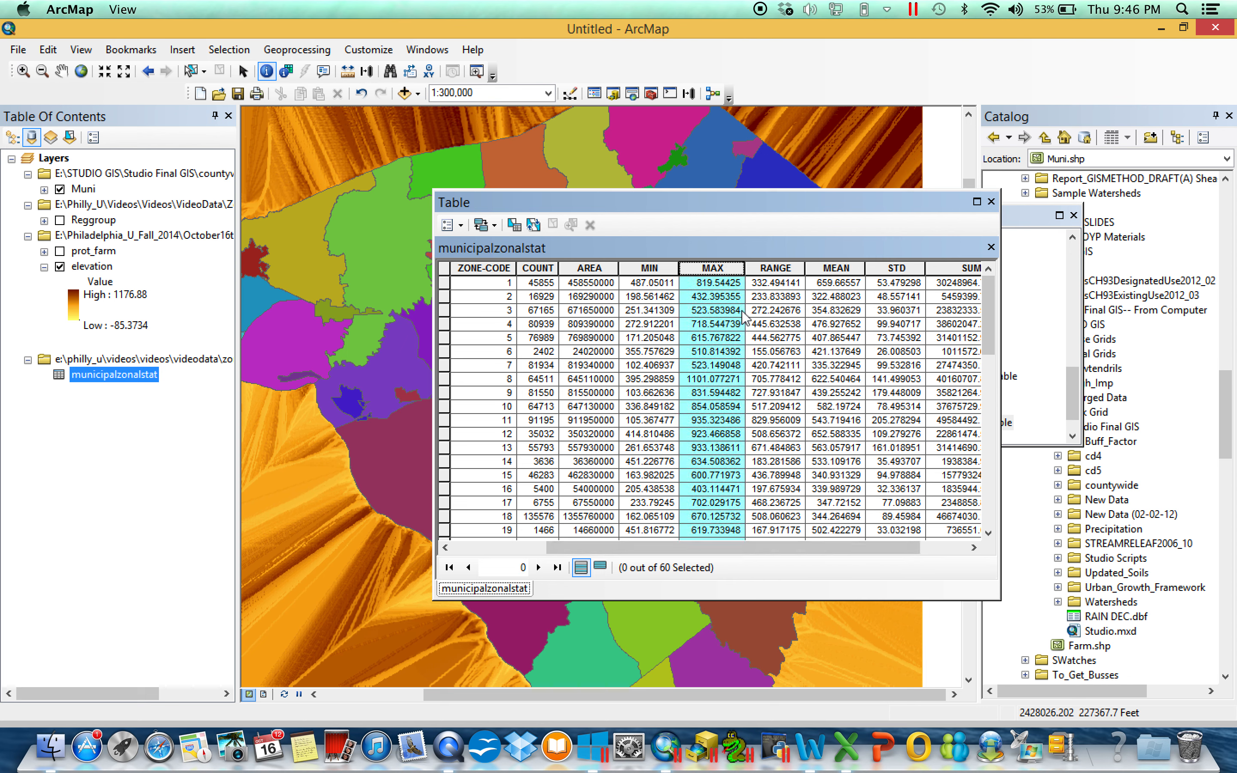
pyautogui.click(780, 268)
pyautogui.click(855, 269)
pyautogui.click(915, 268)
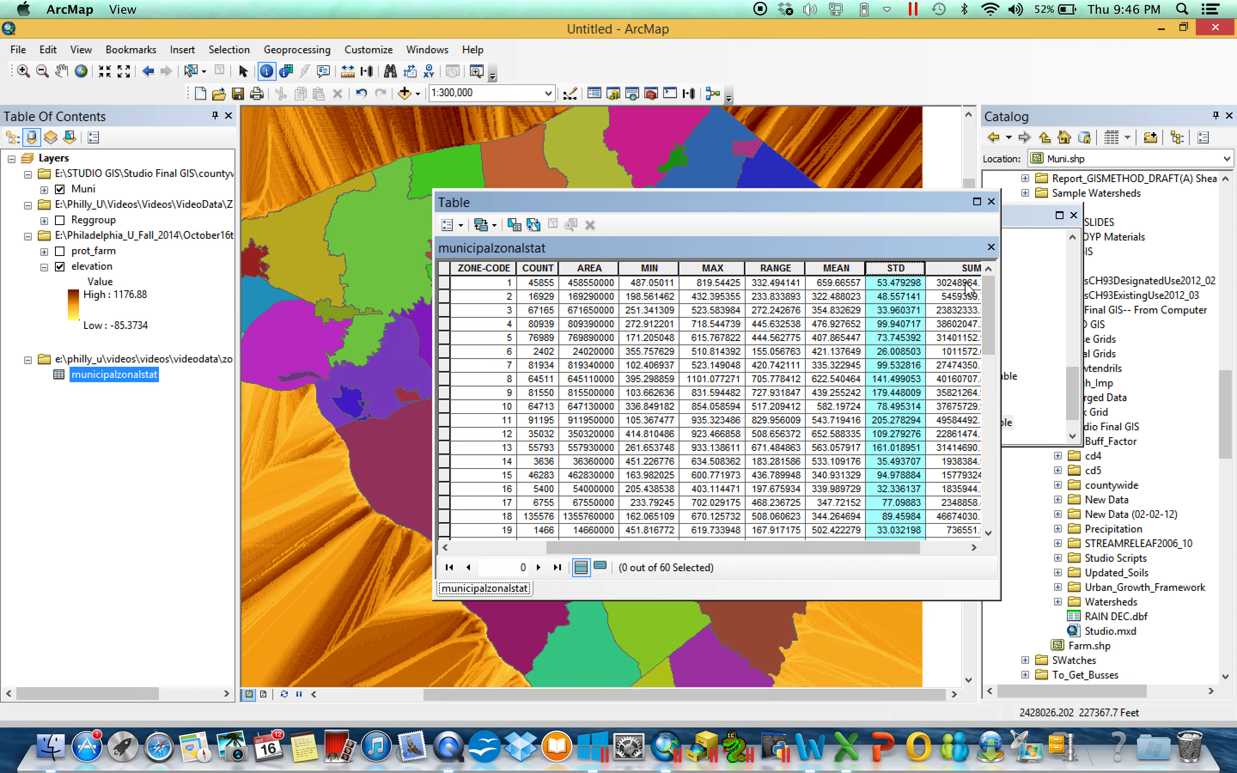
# Close the municipalzonalstat table, list the layers by drawing order, and collapse the Muni legend.
pyautogui.click(991, 202)
pyautogui.click(13, 137)
pyautogui.click(28, 174)
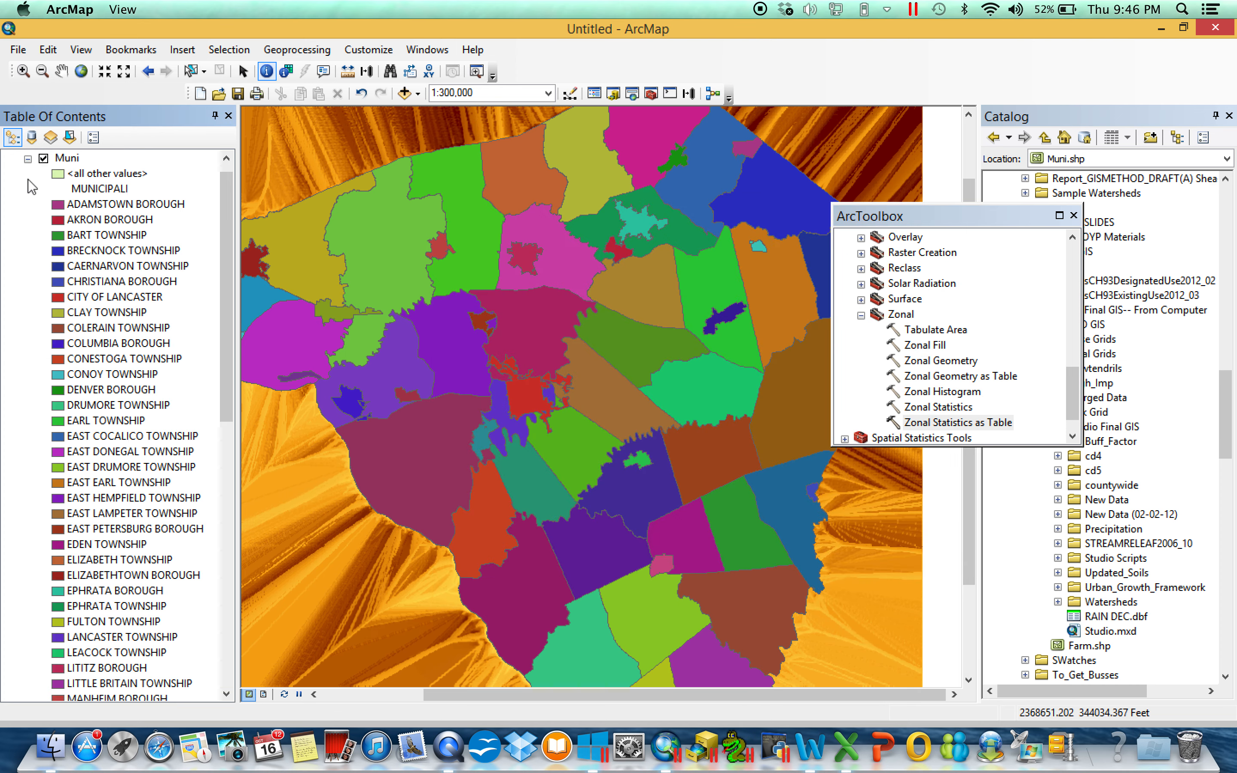
pyautogui.click(28, 159)
# Join the municipalzonalstat table to the Muni layer using the MUNICIPALI field, keeping all records.
pyautogui.rightClick(69, 173)
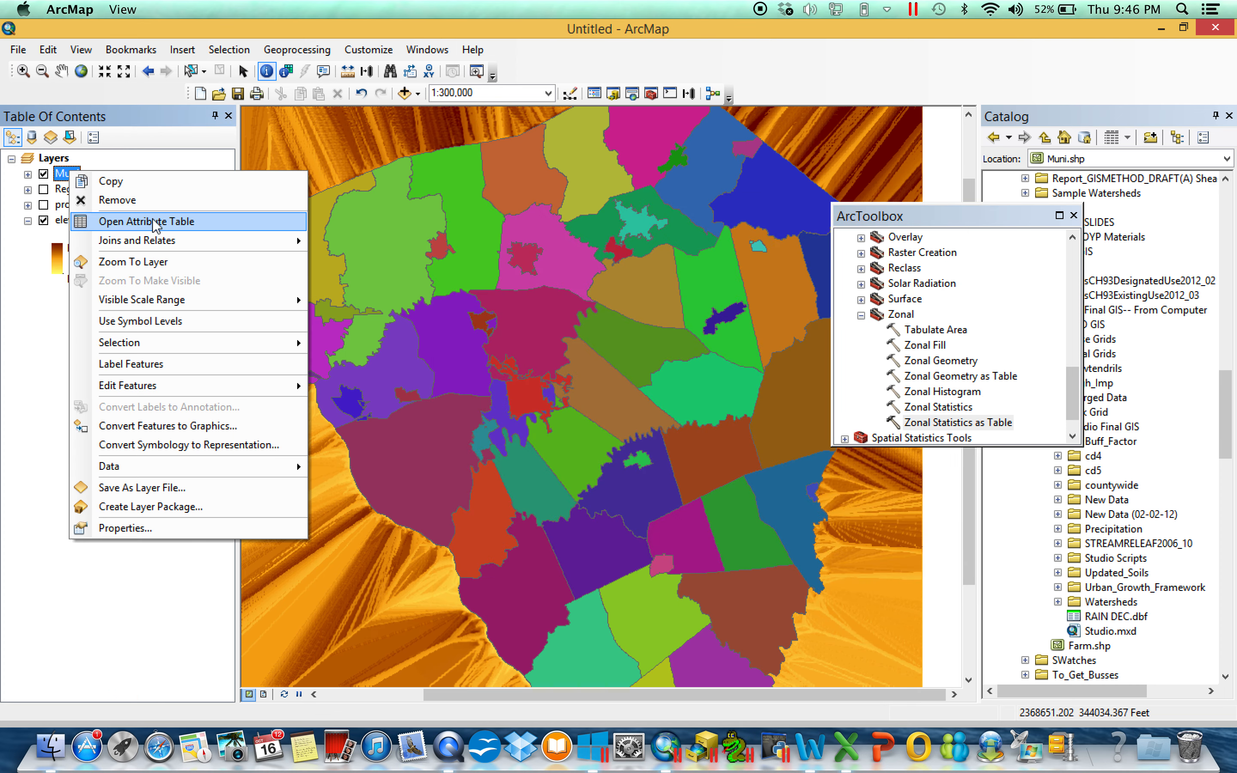
pyautogui.moveTo(160, 245)
pyautogui.click(342, 242)
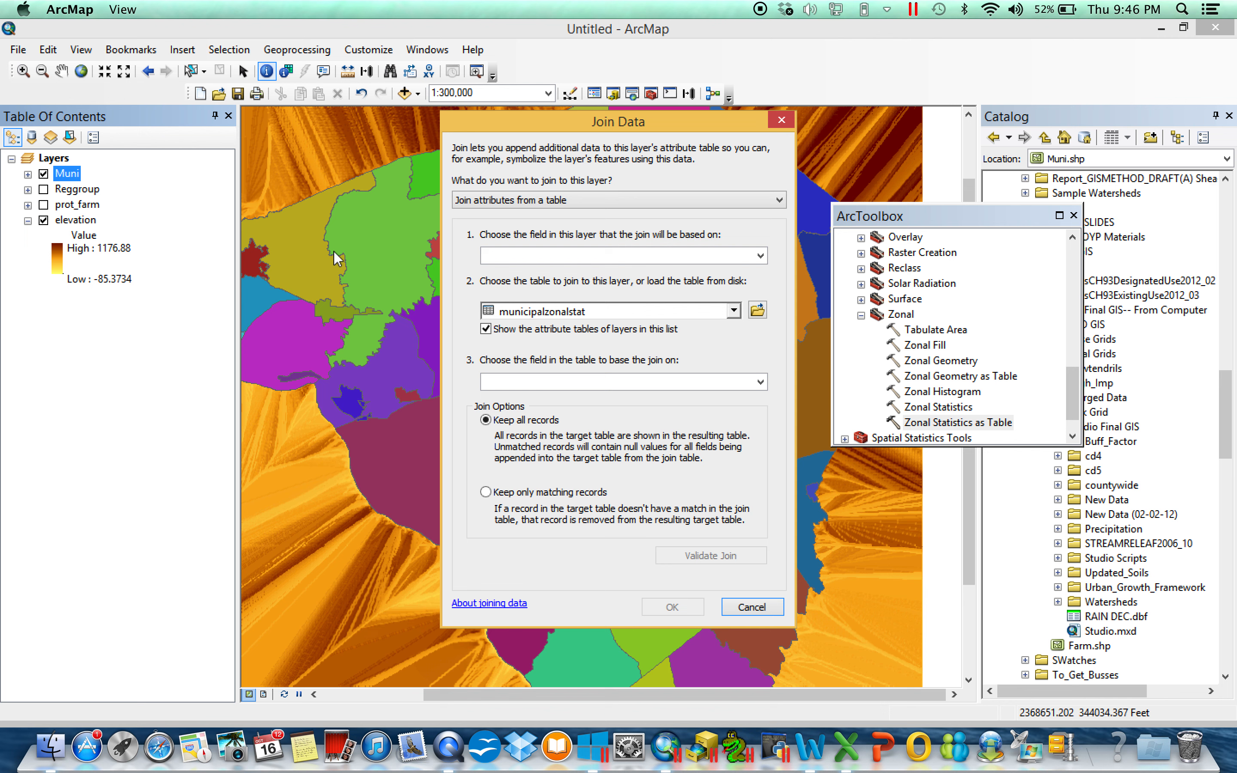
pyautogui.click(557, 310)
pyautogui.click(559, 330)
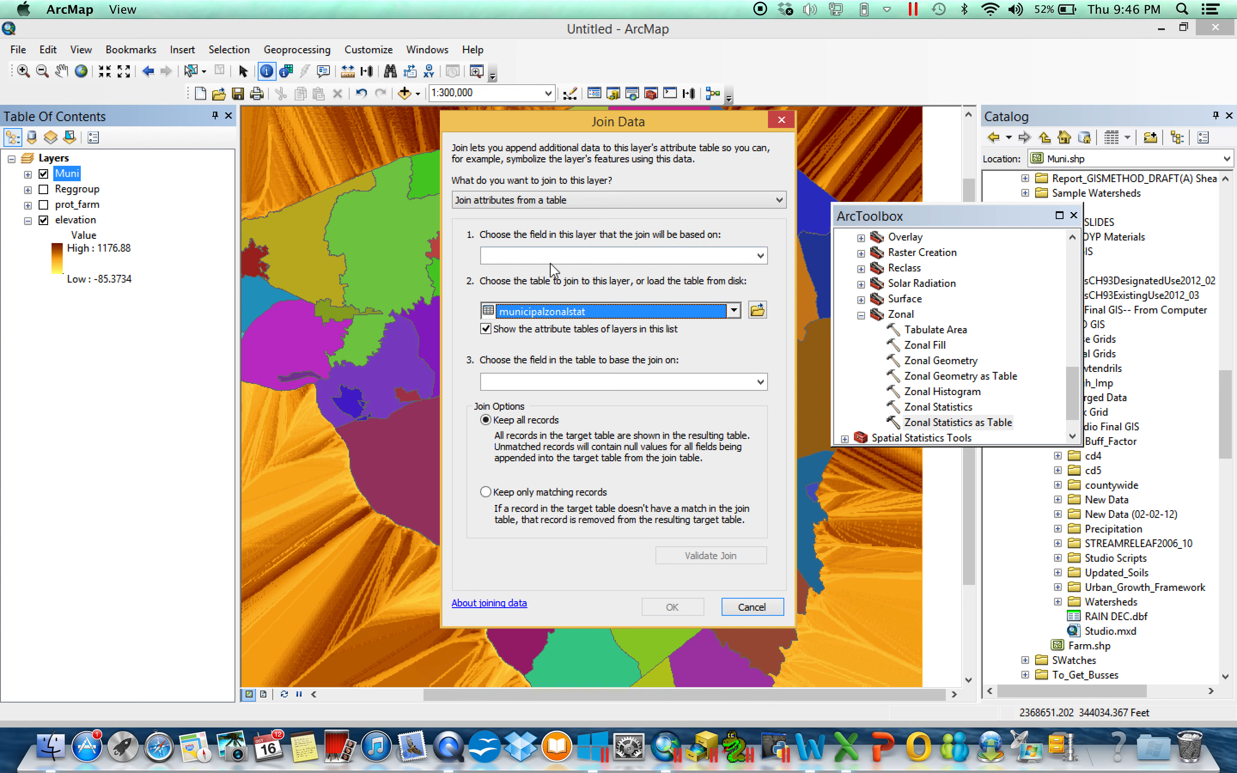
pyautogui.click(551, 255)
pyautogui.click(550, 272)
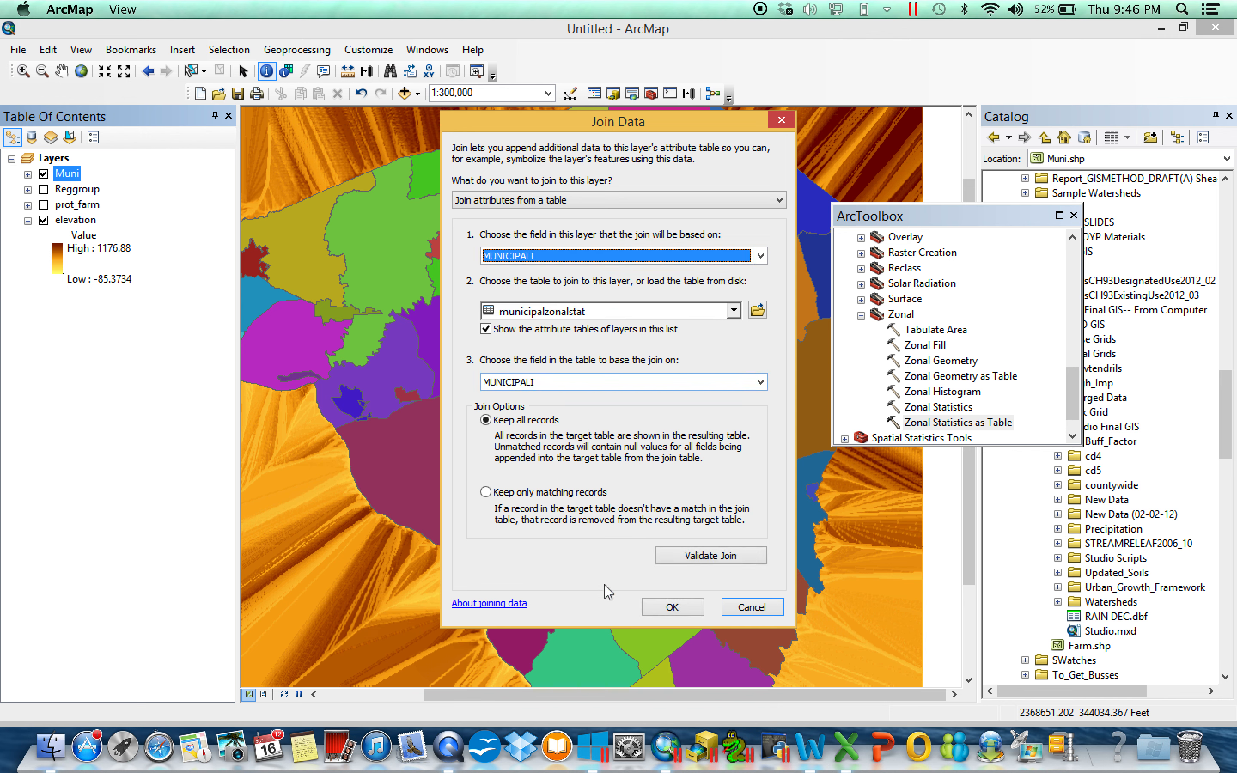
pyautogui.click(672, 607)
pyautogui.click(574, 393)
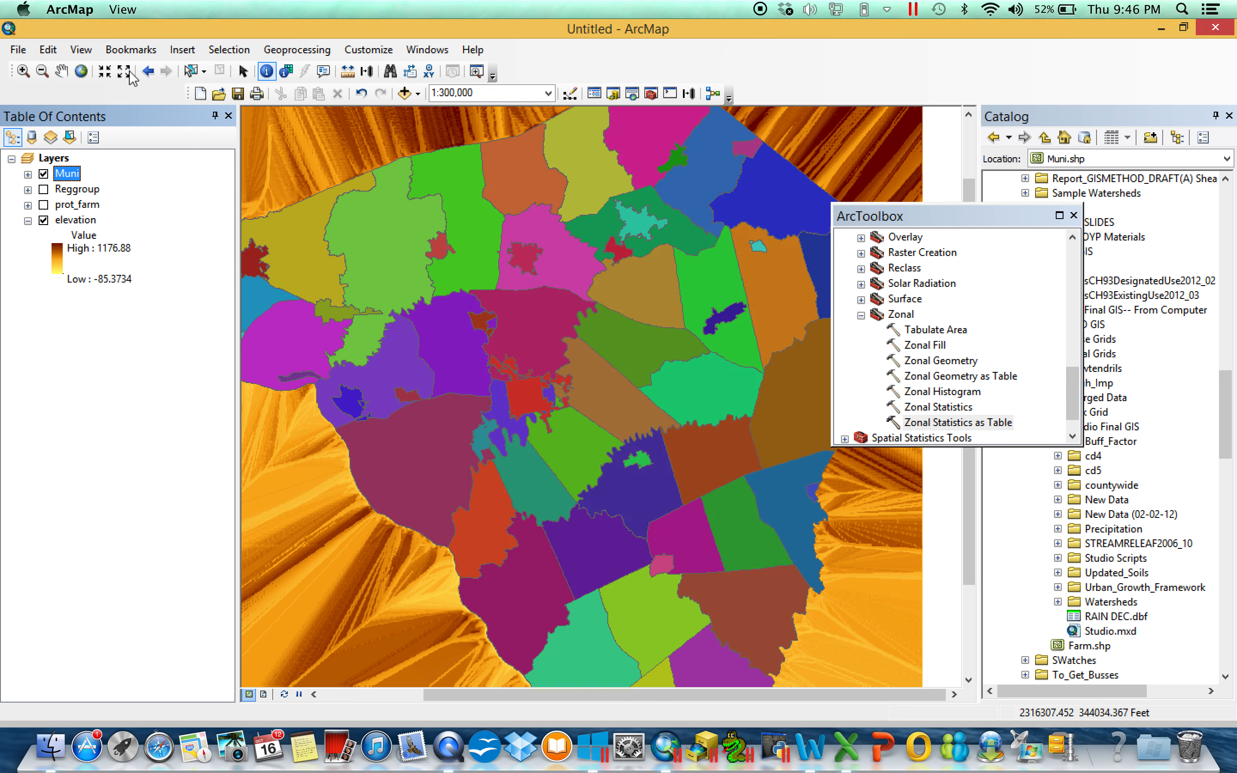
# Examine the joined statistics columns in Muni's attribute table, sort by RANGE, and close the table.
pyautogui.rightClick(68, 174)
pyautogui.click(132, 224)
pyautogui.moveTo(691, 548); pyautogui.dragTo(884, 548)
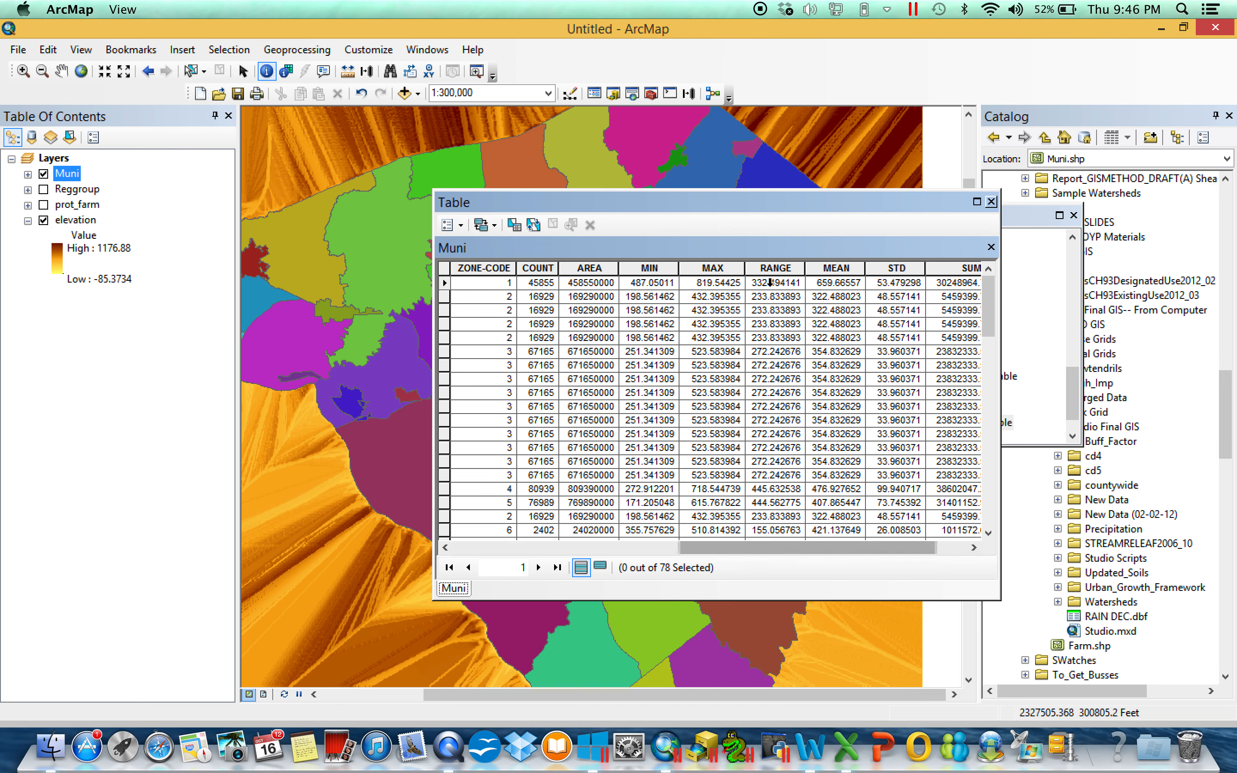
pyautogui.rightClick(790, 267)
pyautogui.click(801, 276)
pyautogui.moveTo(990, 307); pyautogui.dragTo(1033, 166)
pyautogui.click(991, 201)
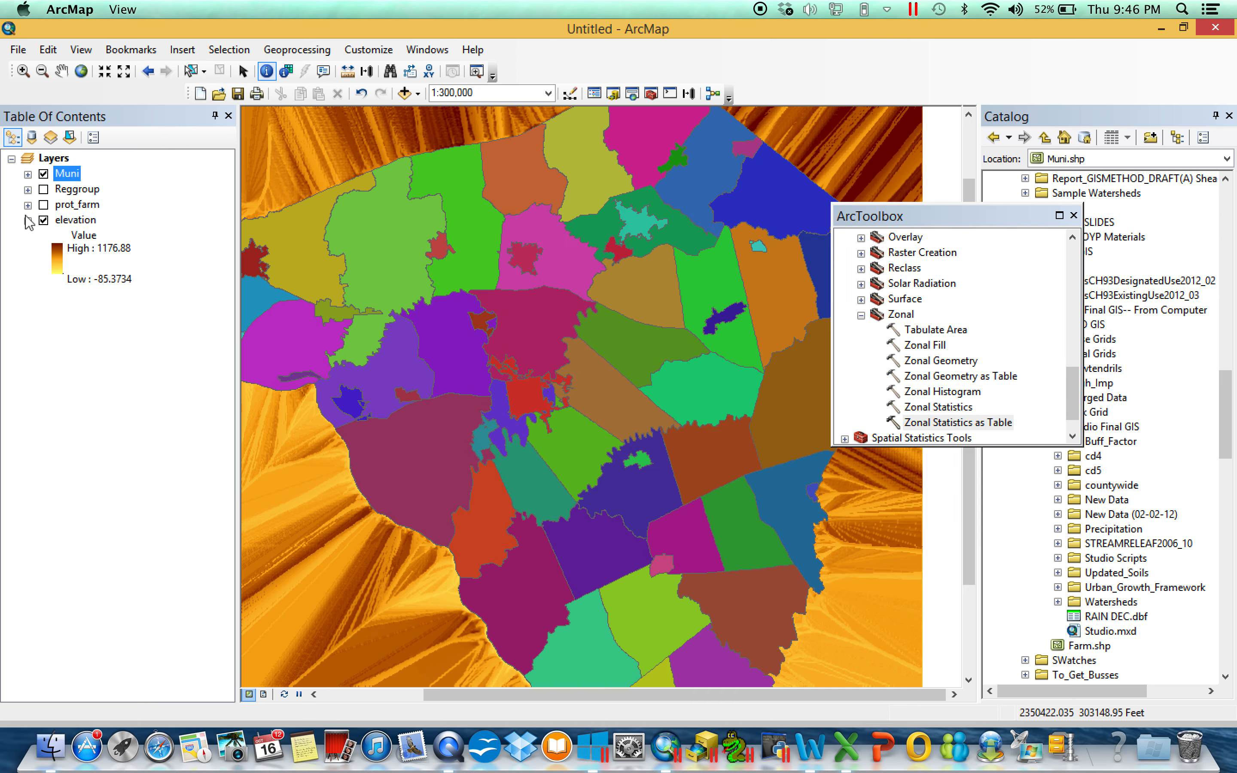
# Set Muni's symbology to graduated colors with RANGE as the value field.
pyautogui.rightClick(66, 180)
pyautogui.click(166, 542)
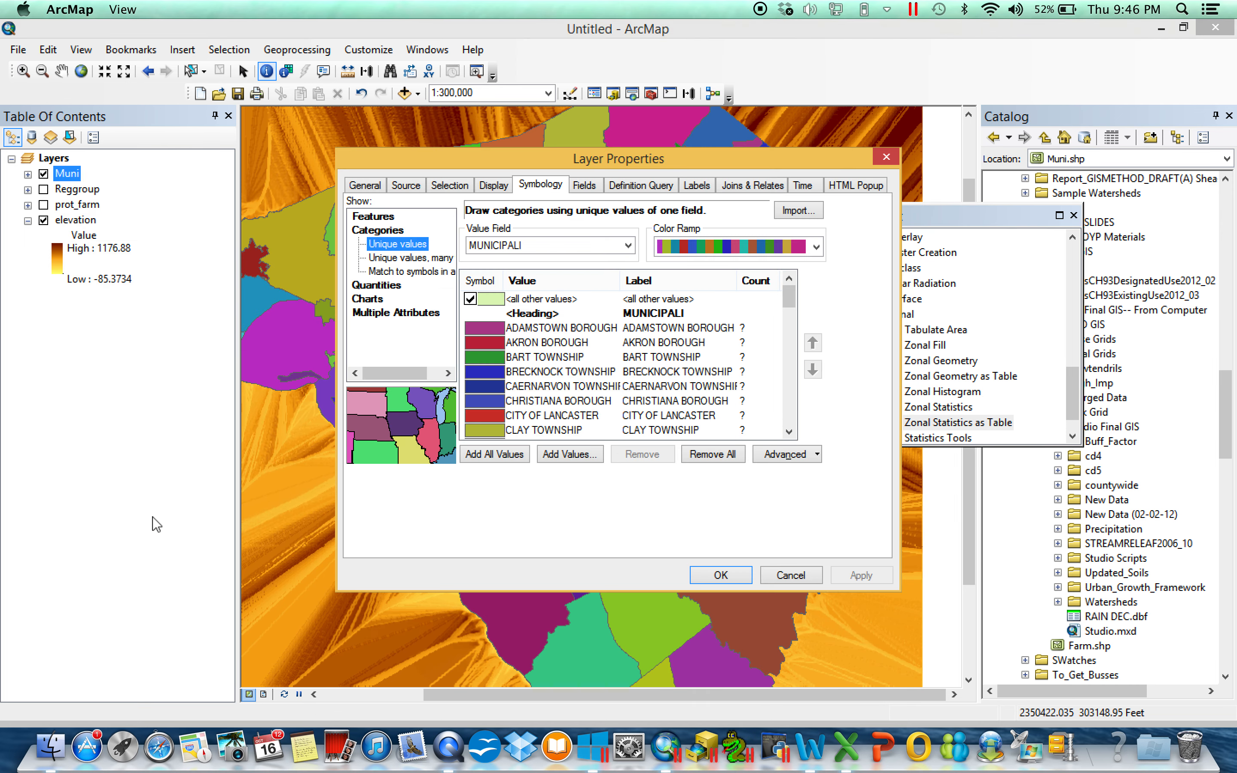
pyautogui.click(393, 284)
pyautogui.click(567, 246)
pyautogui.click(578, 339)
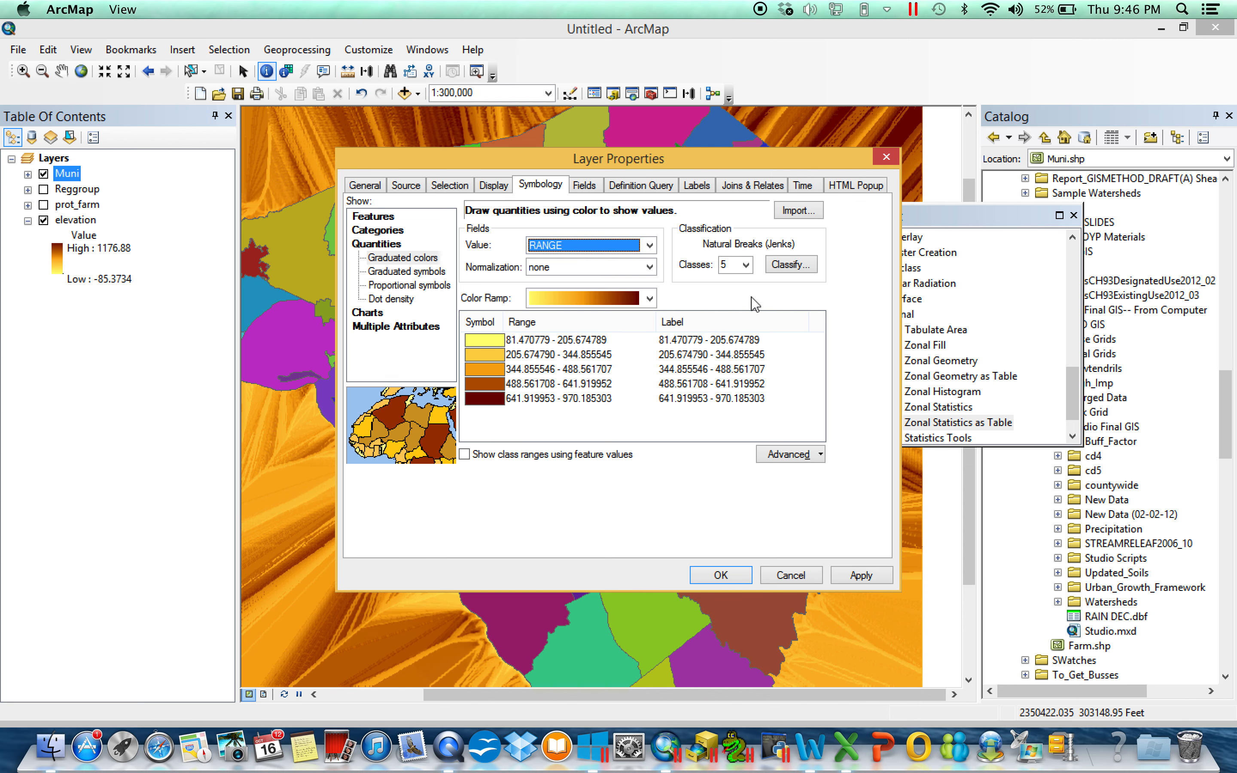
# Classify the RANGE values with the Quantile method in 5 classes and apply the symbology to Muni.
pyautogui.click(790, 264)
pyautogui.click(516, 208)
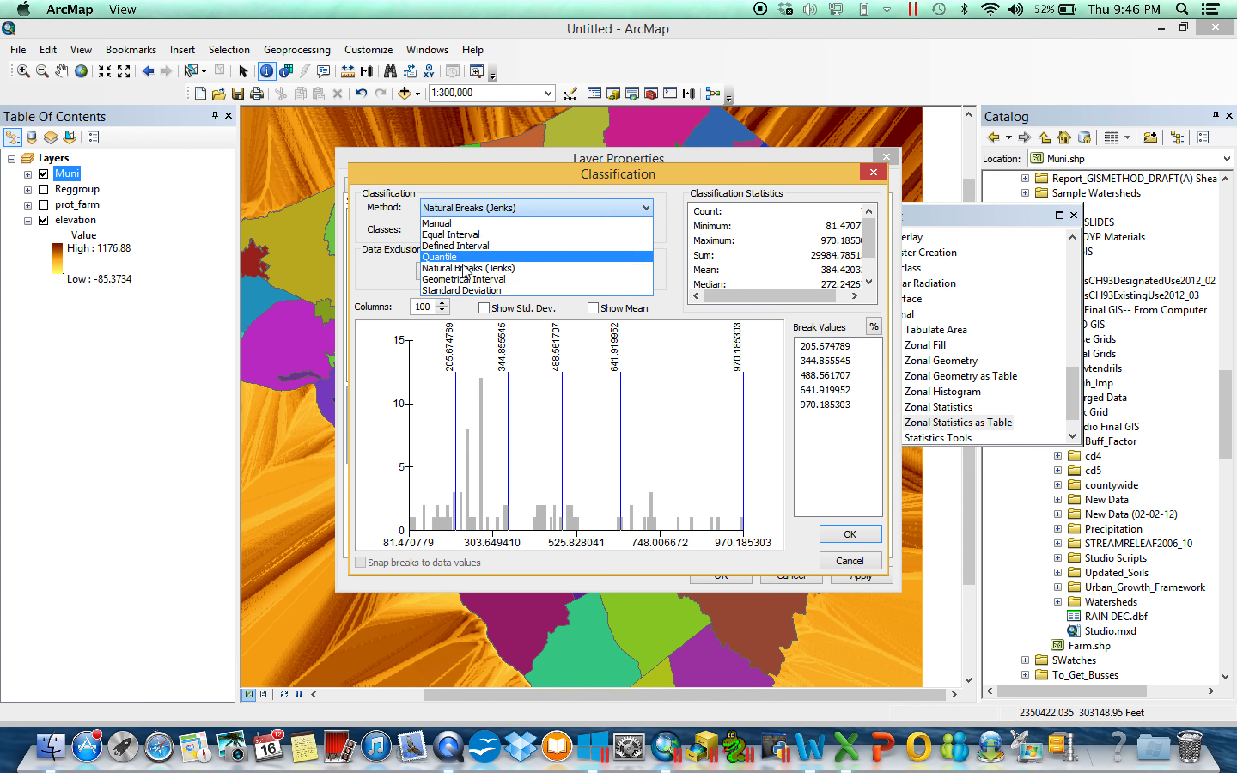
pyautogui.click(465, 256)
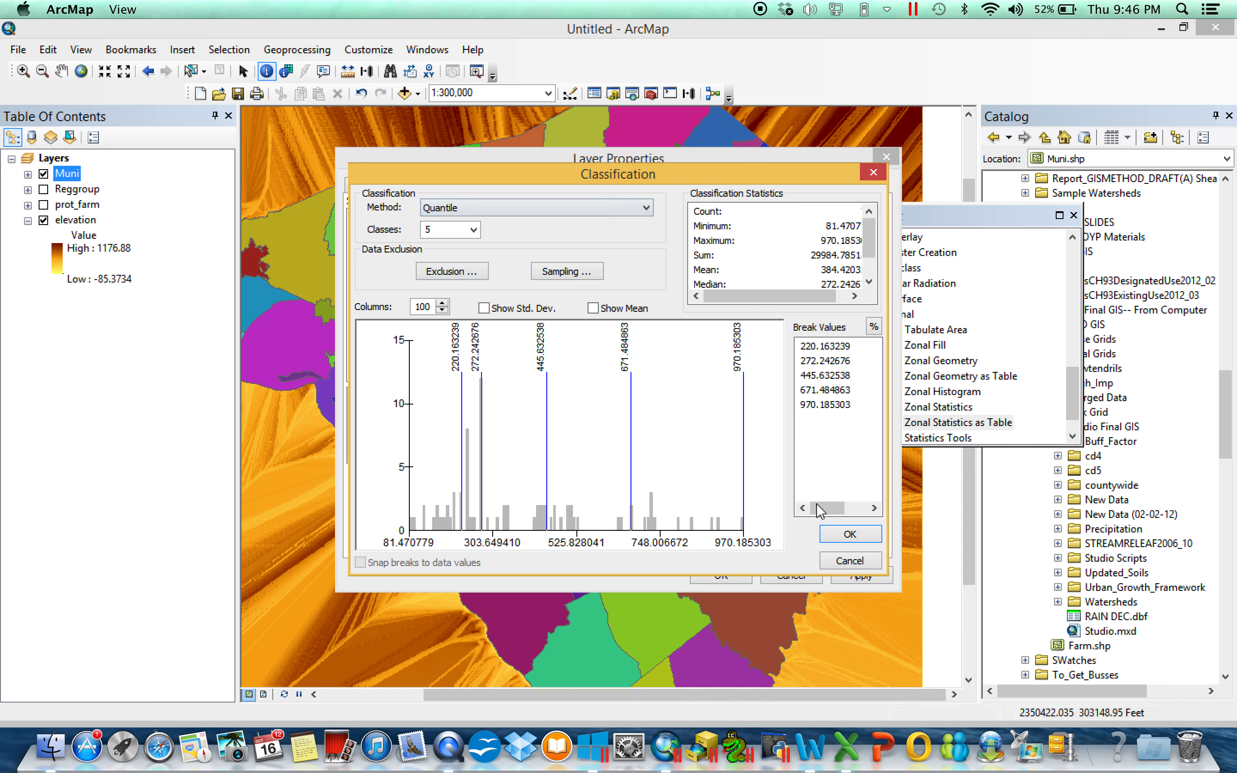
pyautogui.click(850, 537)
pyautogui.click(727, 564)
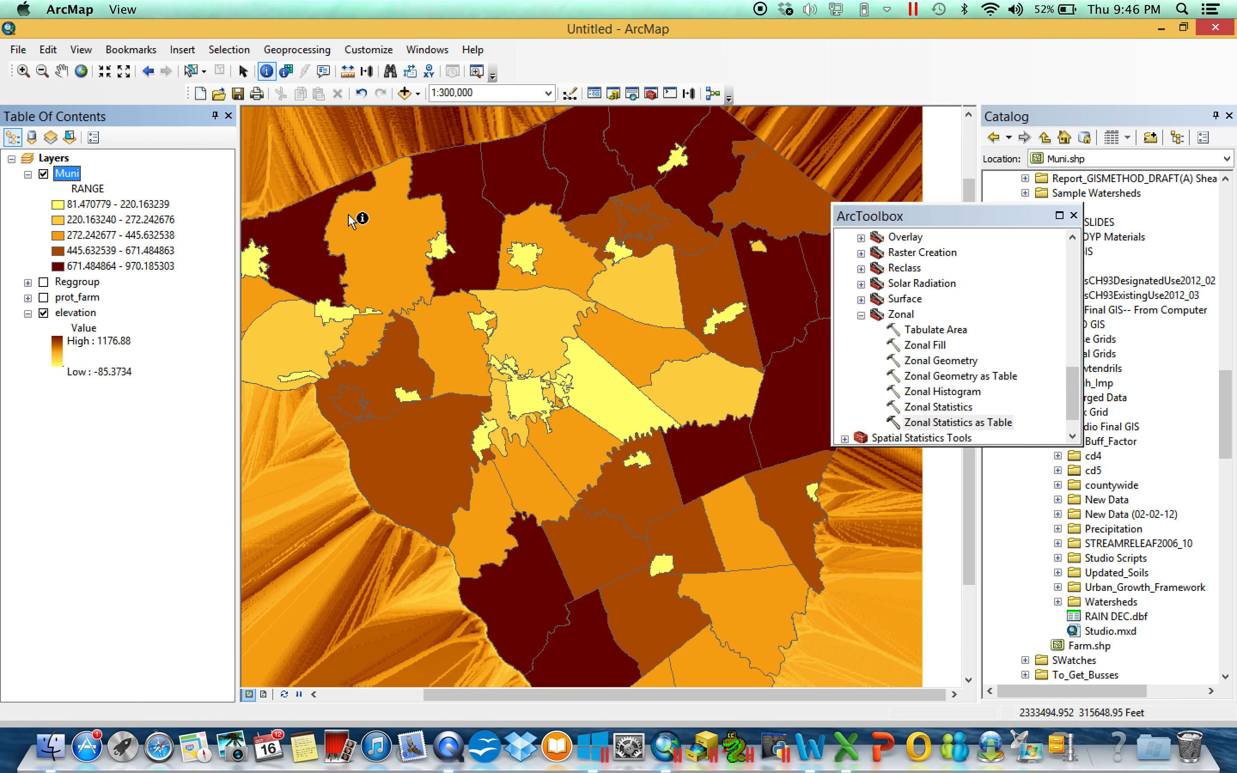
# Compare the municipal RANGE map with the underlying elevation raster by switching Muni's visibility off and on.
pyautogui.click(43, 174)
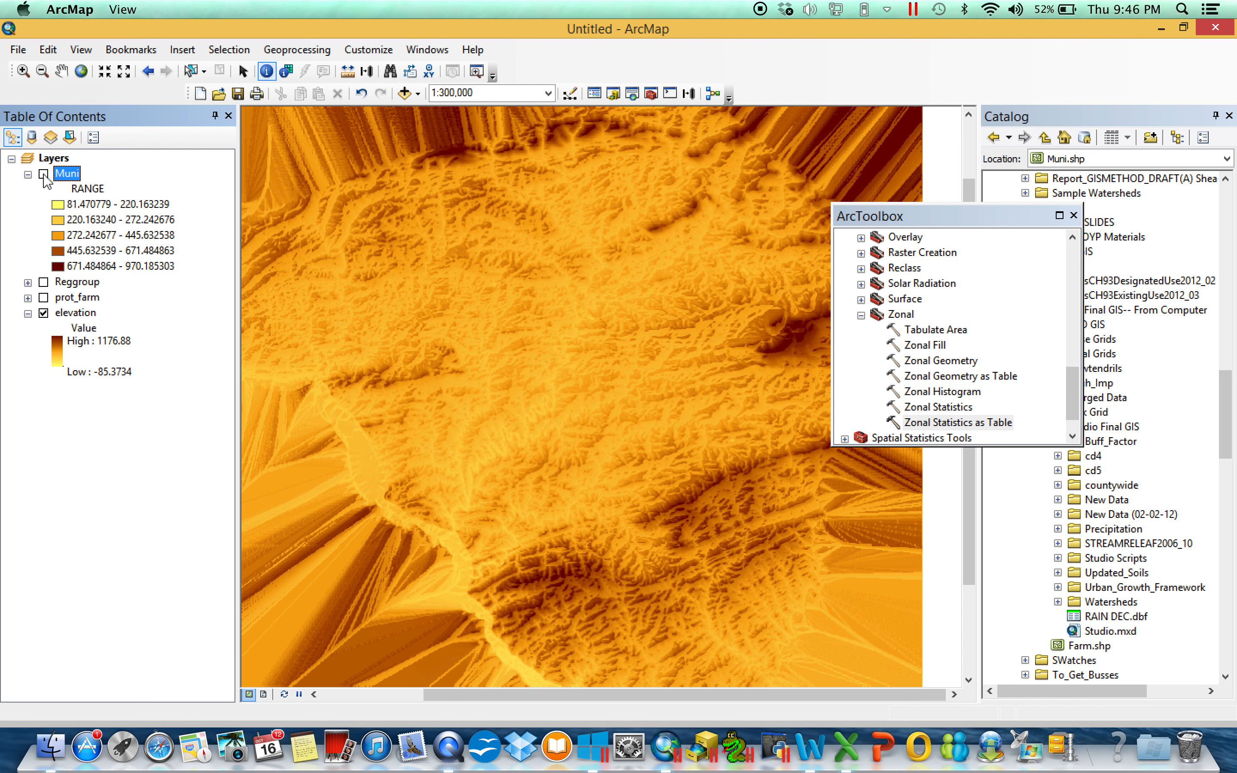
pyautogui.click(43, 175)
pyautogui.click(44, 175)
pyautogui.click(44, 175)
pyautogui.click(43, 175)
pyautogui.click(44, 175)
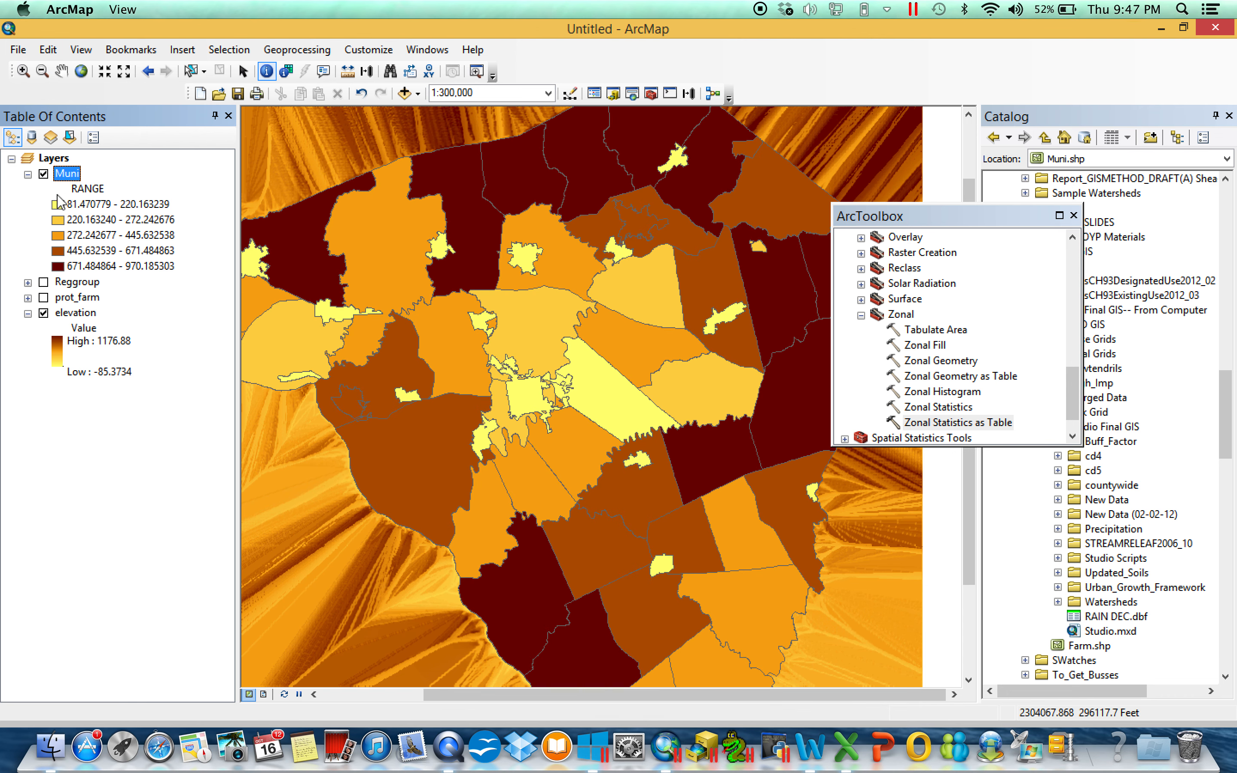
pyautogui.click(43, 174)
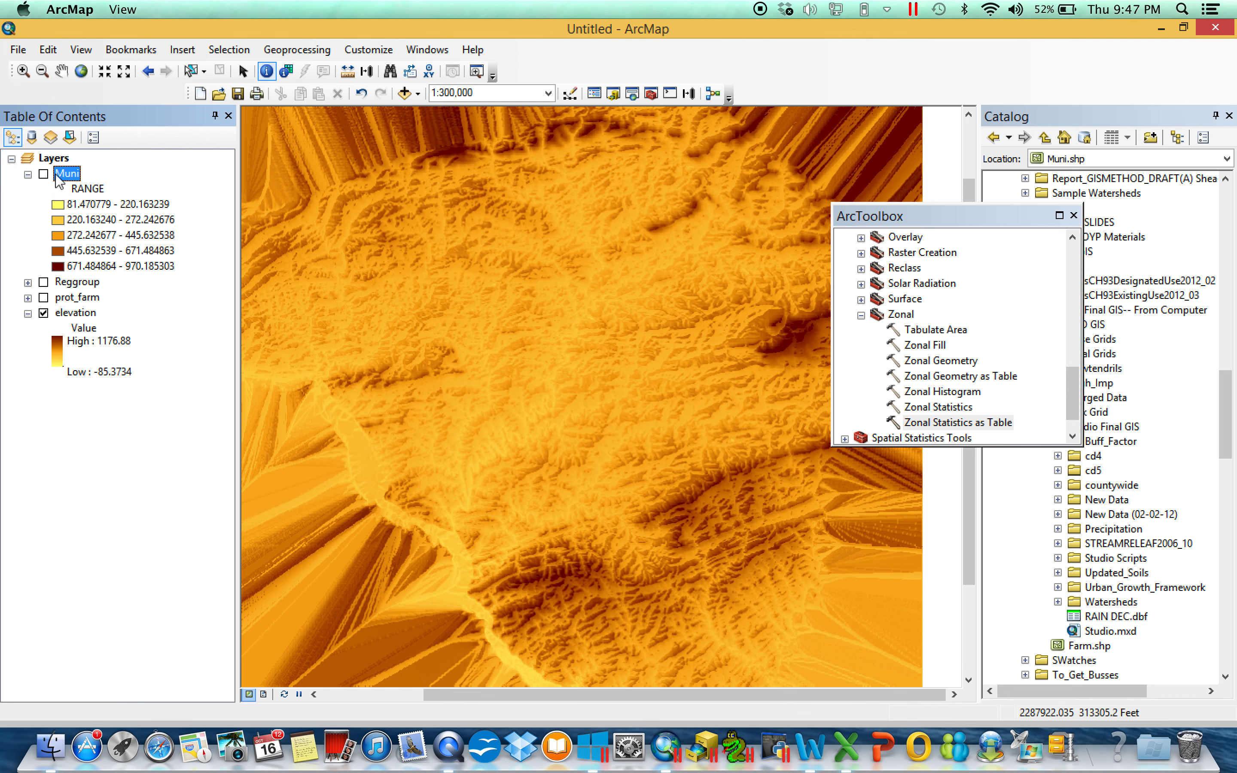
pyautogui.click(43, 174)
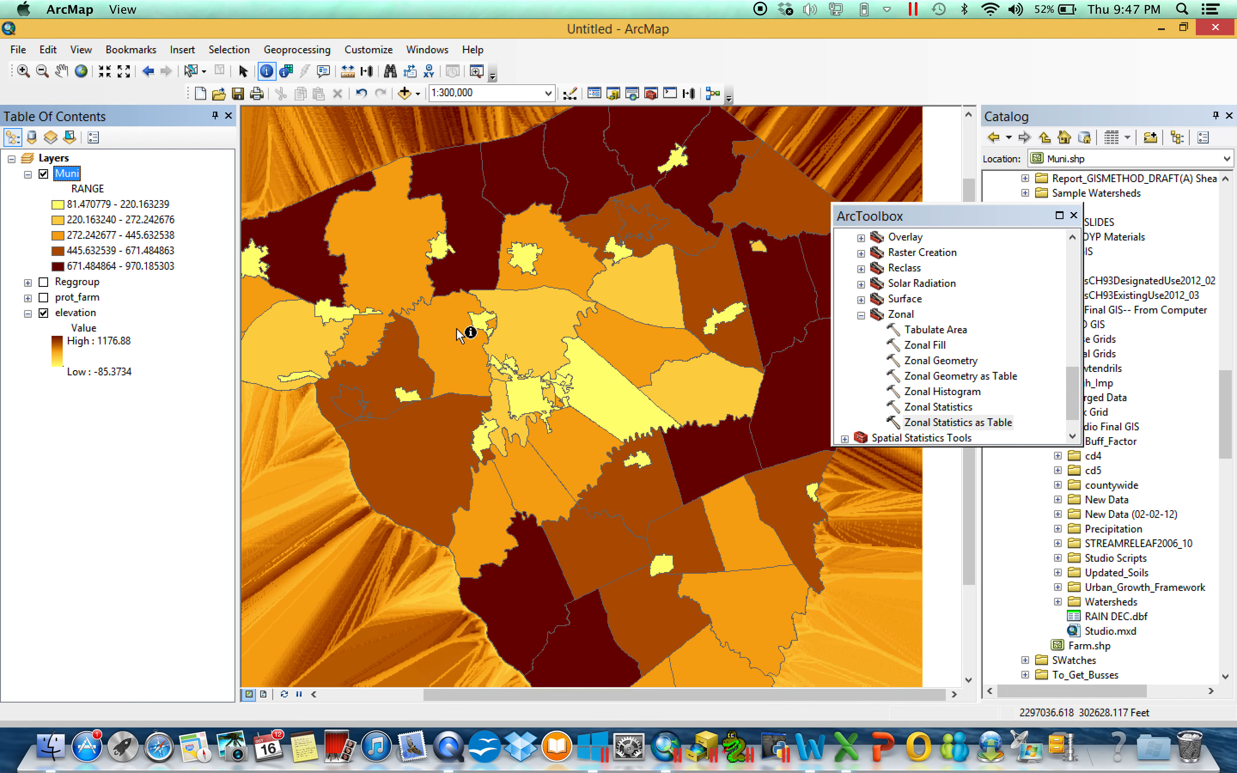
# Remove the table join from the Muni layer.
pyautogui.rightClick(72, 180)
pyautogui.moveTo(204, 242)
pyautogui.moveTo(409, 276)
pyautogui.click(519, 283)
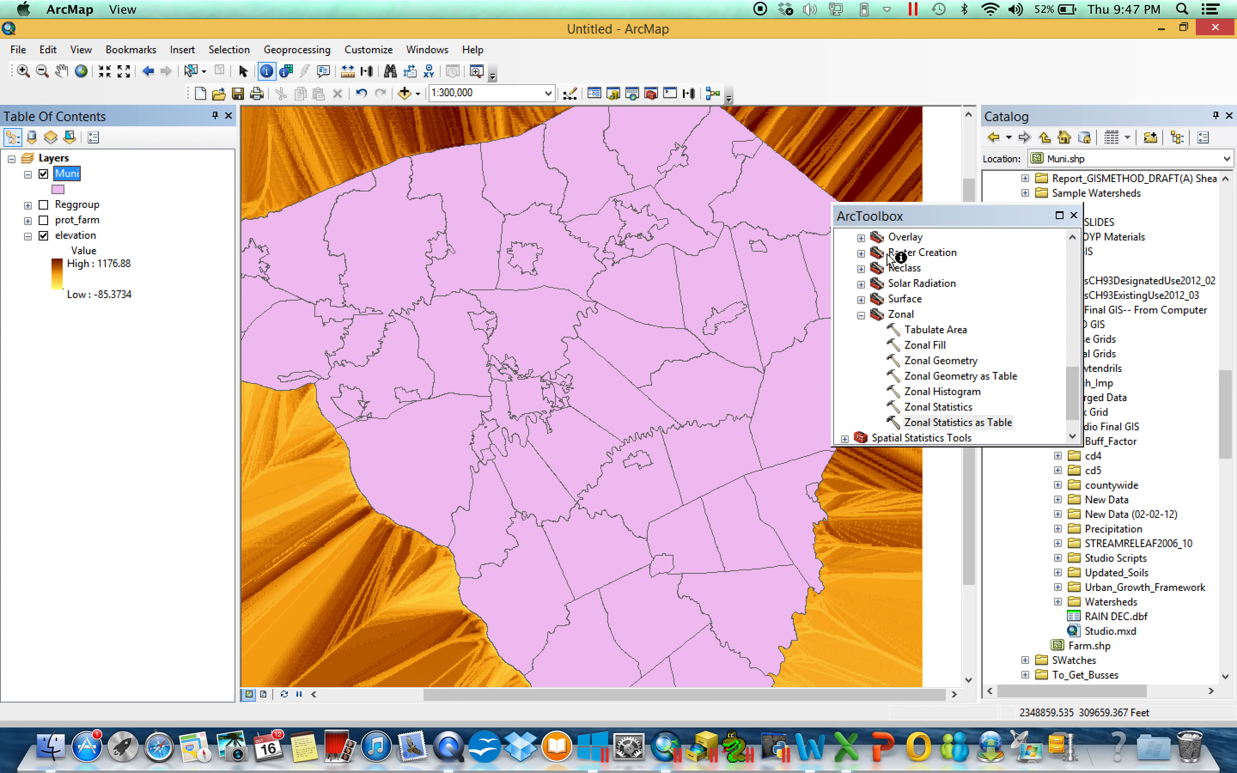
# Add the landcovfin raster from October16th\Oct_16th_HW to the map and hide Muni to reveal it.
pyautogui.moveTo(966, 219); pyautogui.dragTo(794, 212)
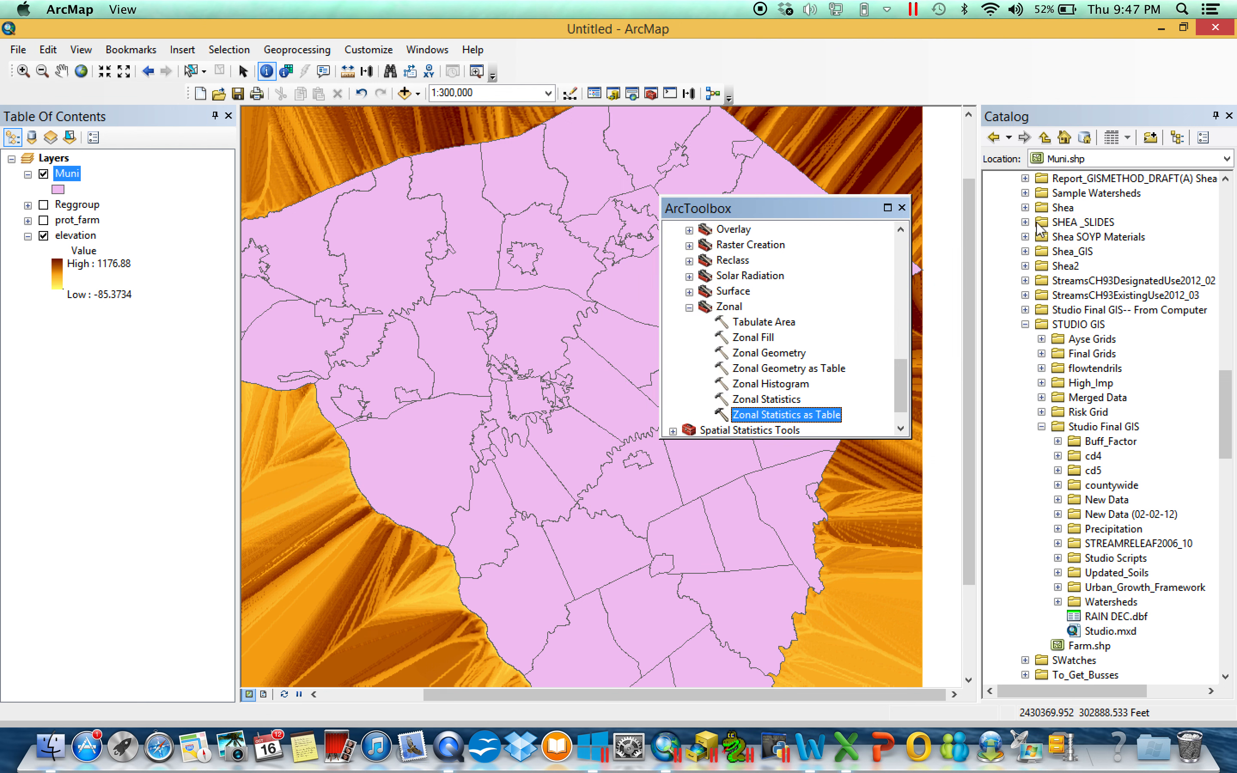
pyautogui.click(1025, 325)
pyautogui.scroll(13, 1070, 409)
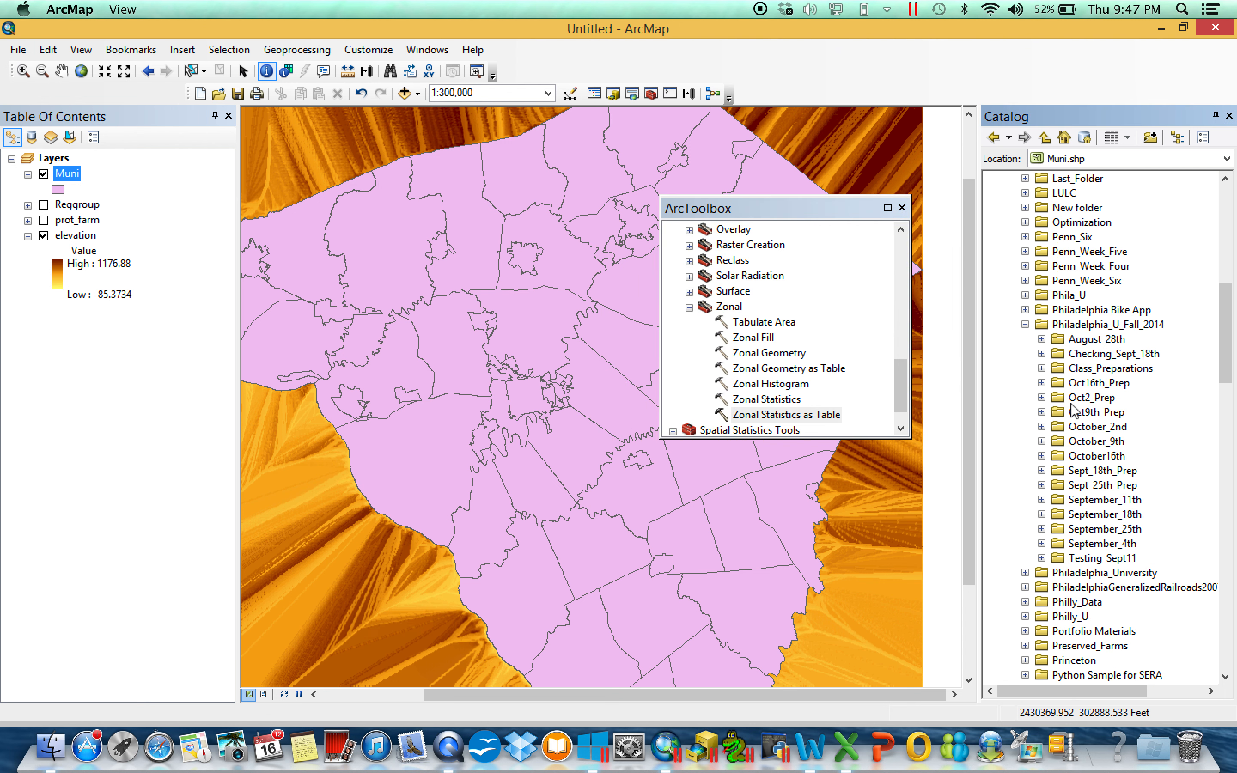
pyautogui.scroll(-4, 1070, 409)
pyautogui.scroll(2, 1062, 292)
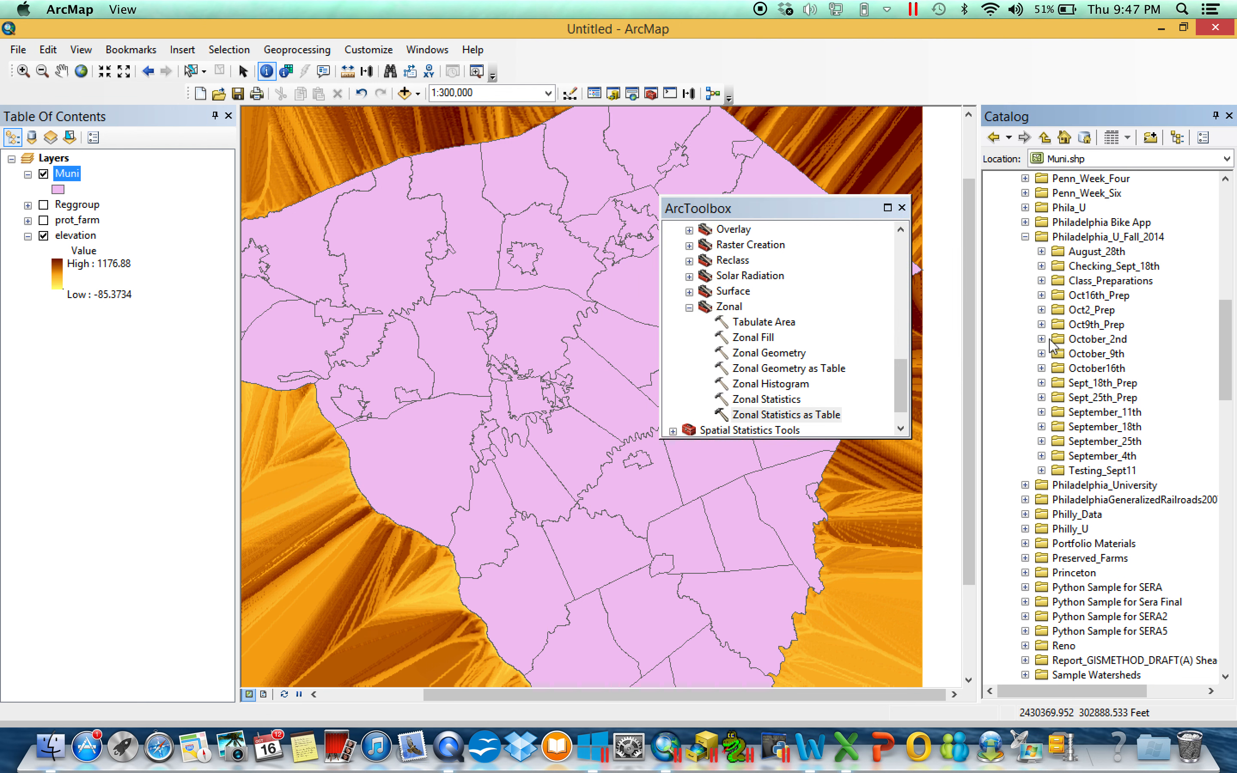
pyautogui.click(1042, 368)
pyautogui.click(1058, 383)
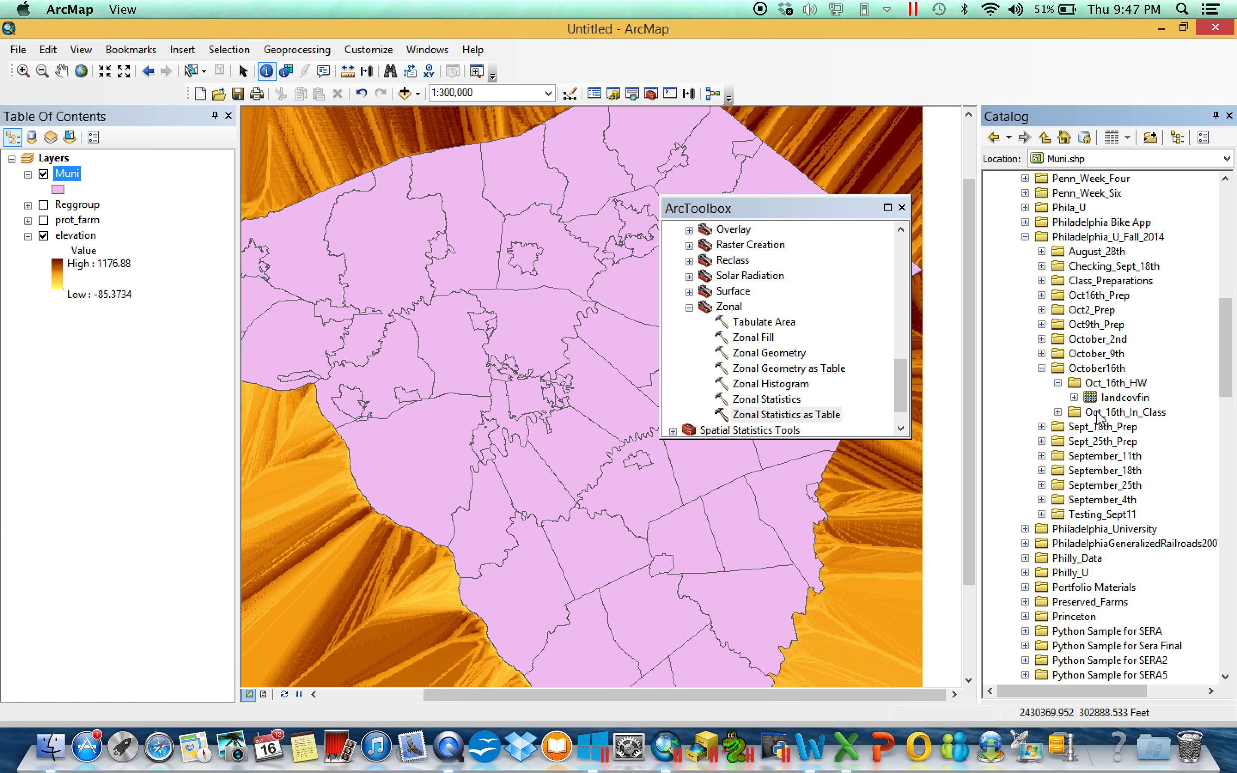
pyautogui.moveTo(1120, 397); pyautogui.dragTo(118, 186)
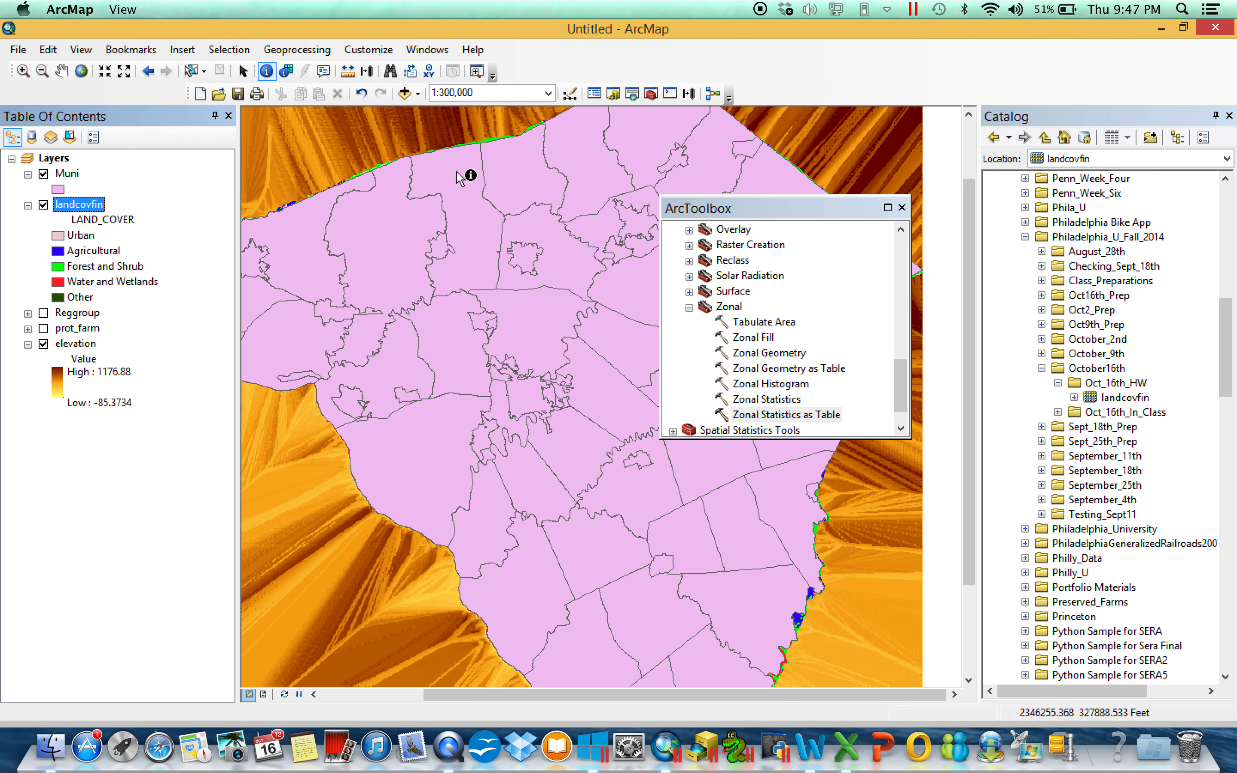
pyautogui.click(43, 174)
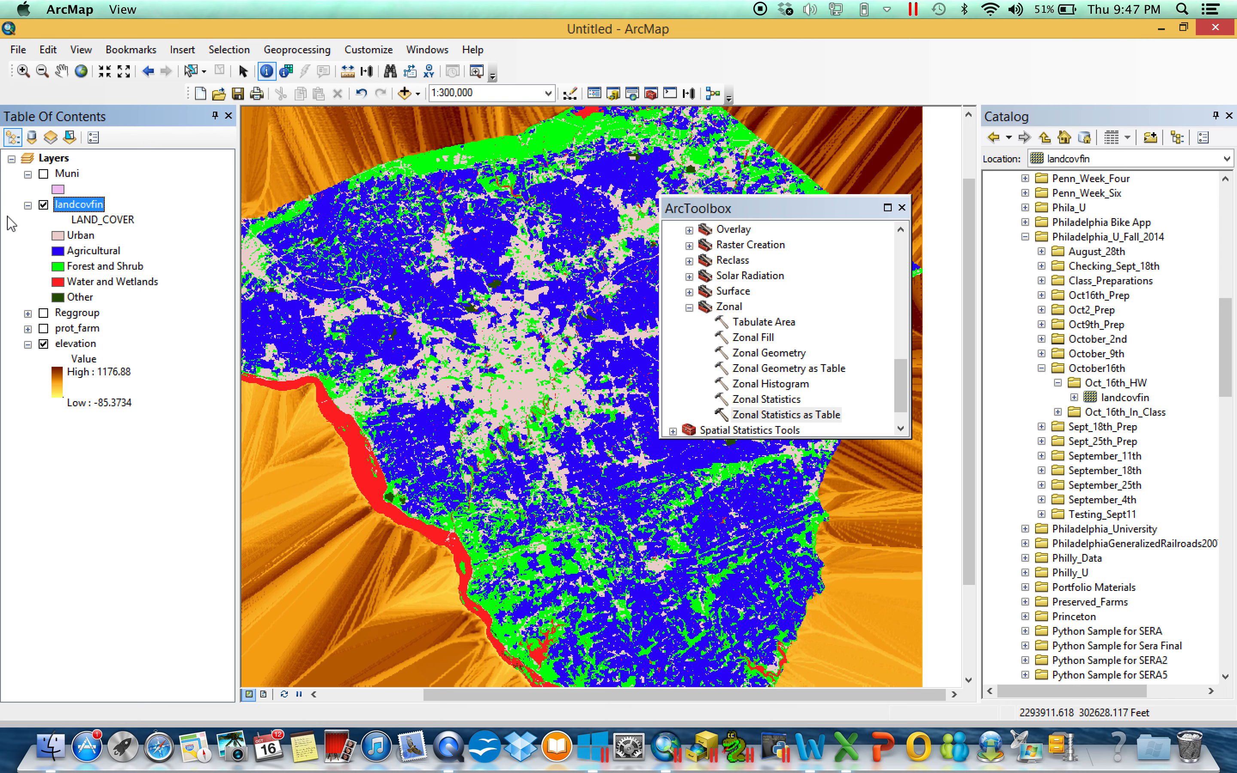
# Examine the VALUE and LAND_COVER classes in landcovfin's attribute table, and close it.
pyautogui.rightClick(99, 210)
pyautogui.click(165, 259)
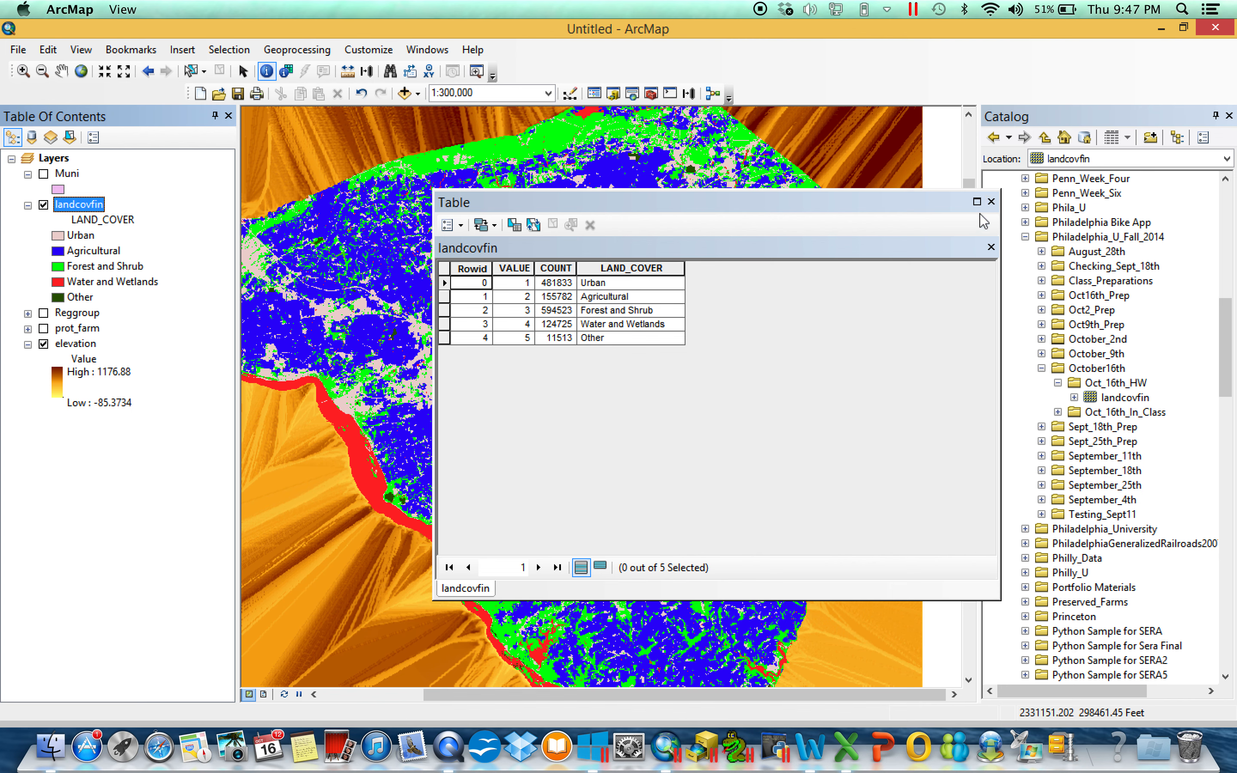
pyautogui.click(992, 202)
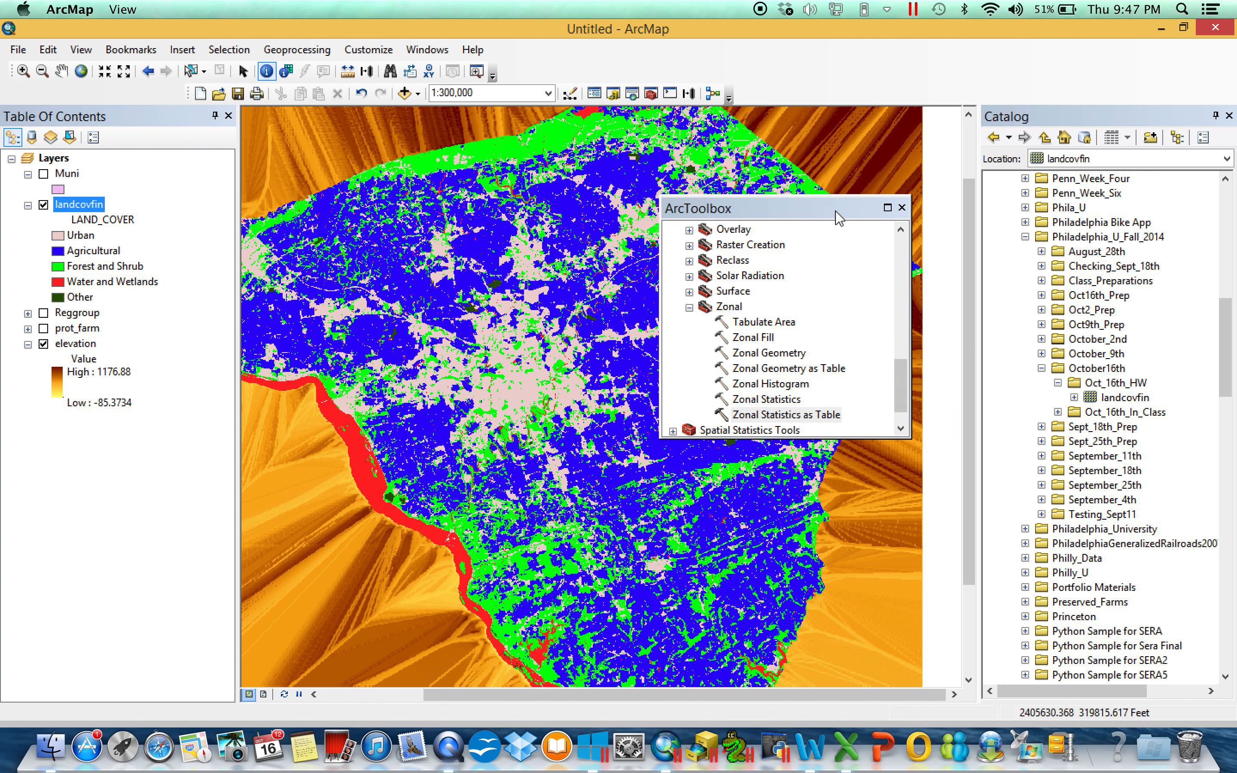
# Collapse the landcovfin and elevation legends, compare the two rasters, and leave only landcovfin displayed.
pyautogui.moveTo(839, 209); pyautogui.dragTo(877, 204)
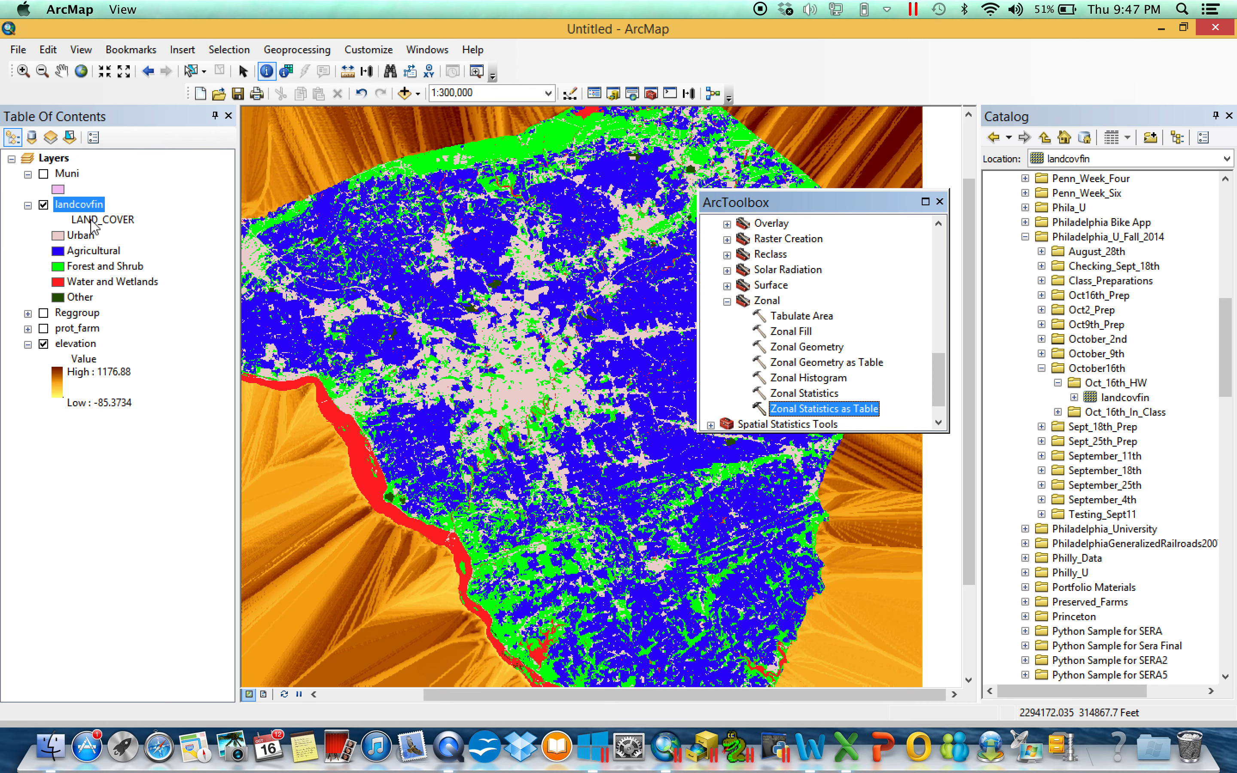
pyautogui.click(28, 205)
pyautogui.click(43, 205)
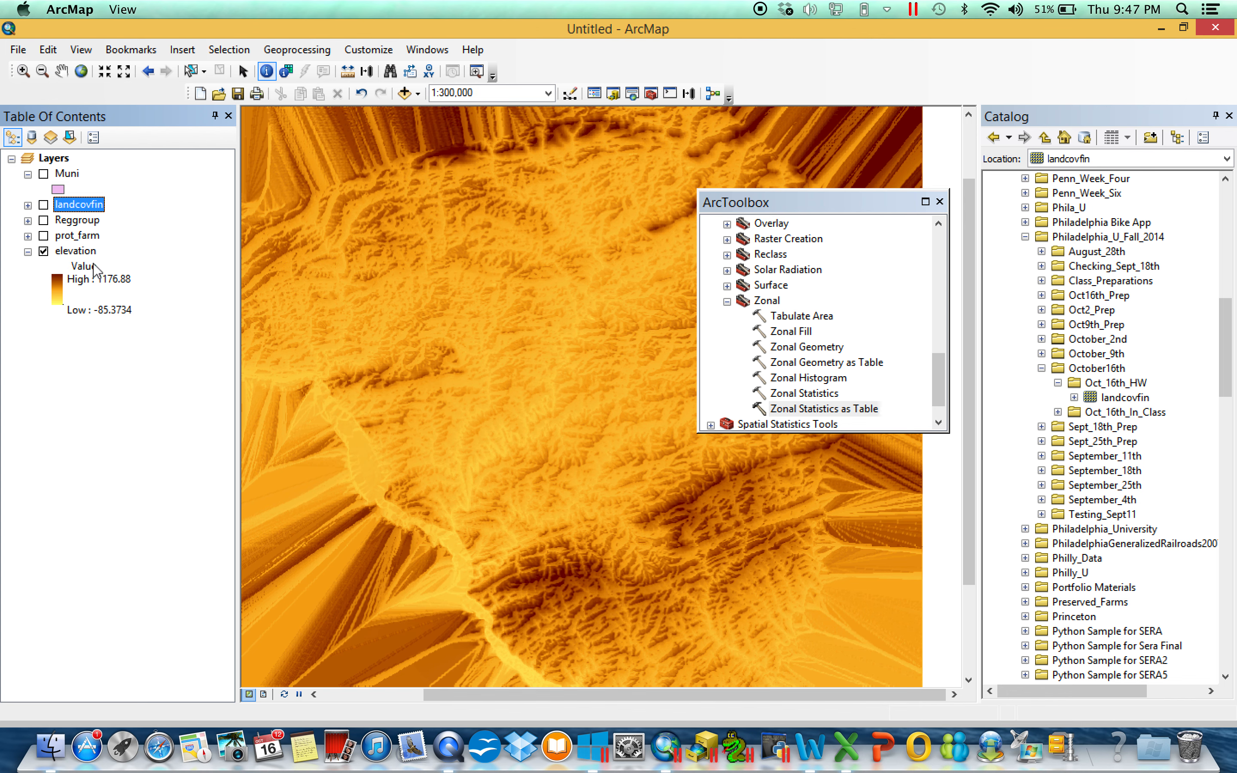
pyautogui.click(28, 252)
pyautogui.click(44, 252)
pyautogui.click(44, 205)
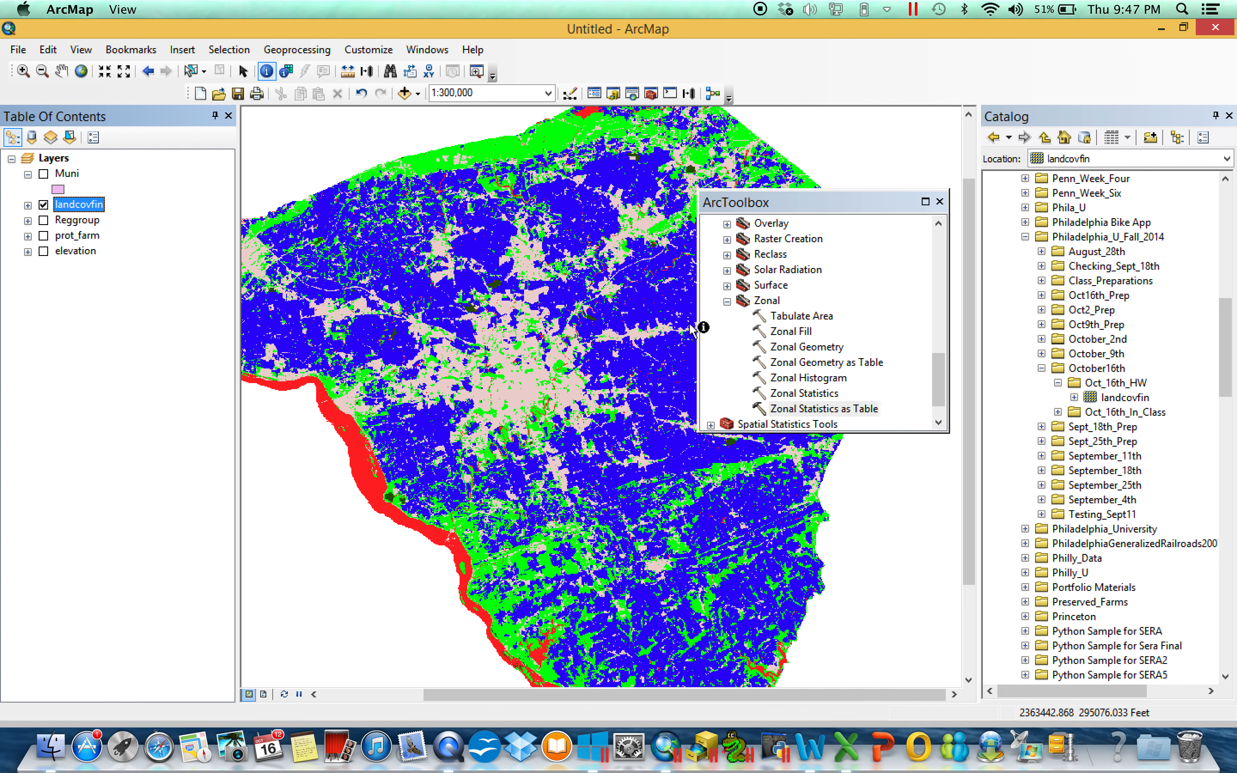
# Start Zonal Statistics as Table with Muni as the zone data and landcovfin as the input value raster.
pyautogui.doubleClick(824, 409)
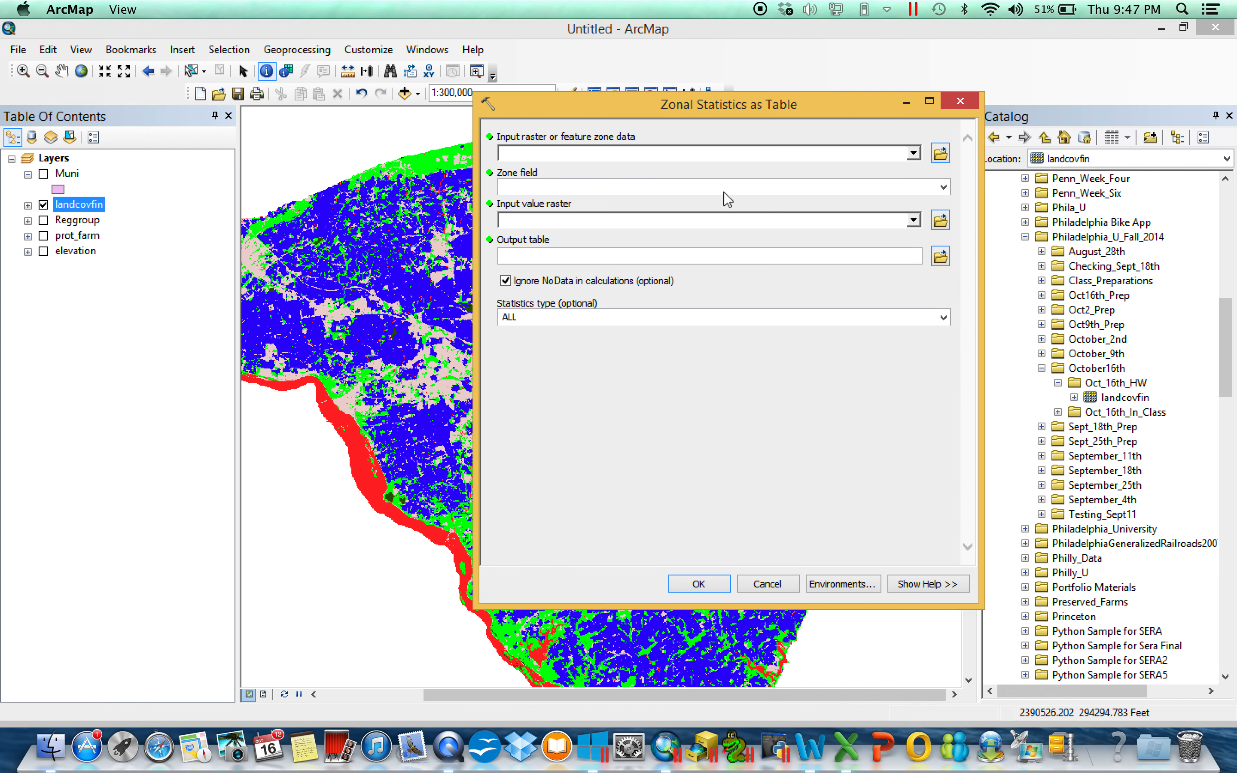
pyautogui.moveTo(680, 123); pyautogui.dragTo(672, 139)
pyautogui.moveTo(67, 173); pyautogui.dragTo(526, 166)
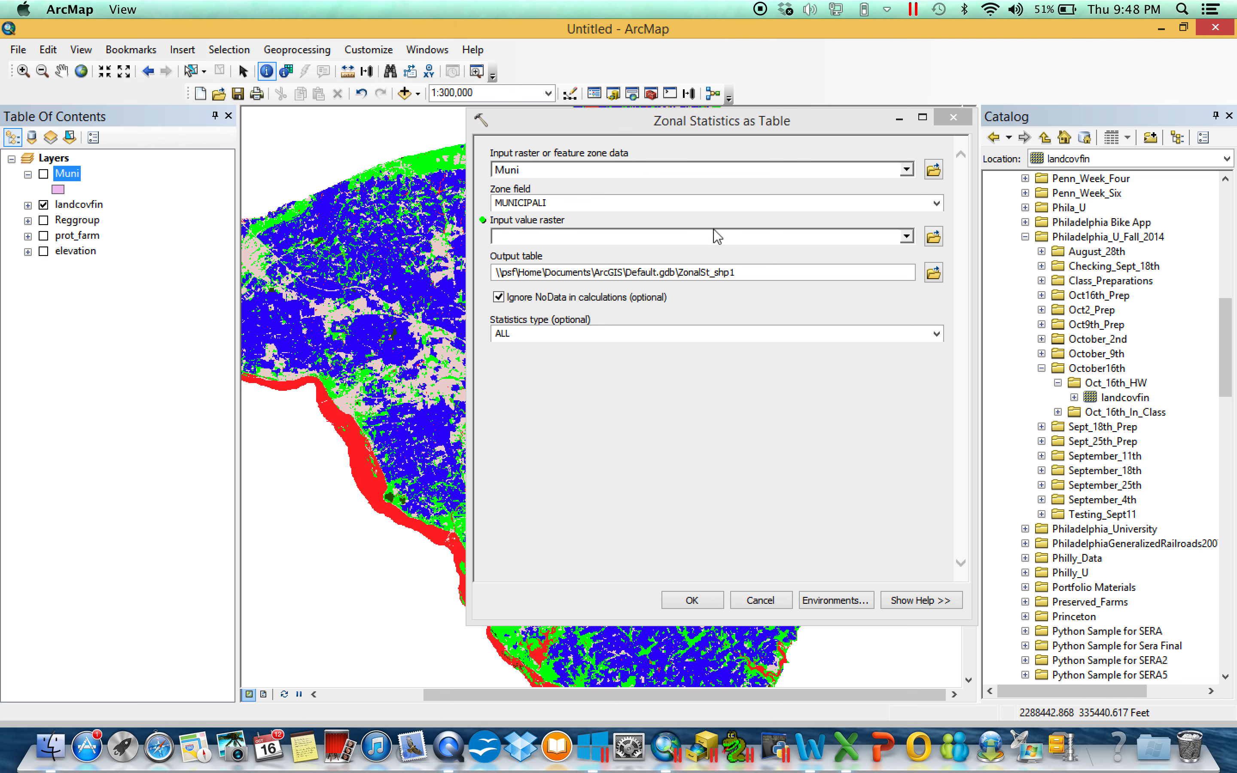
pyautogui.click(44, 205)
pyautogui.moveTo(77, 204); pyautogui.dragTo(532, 238)
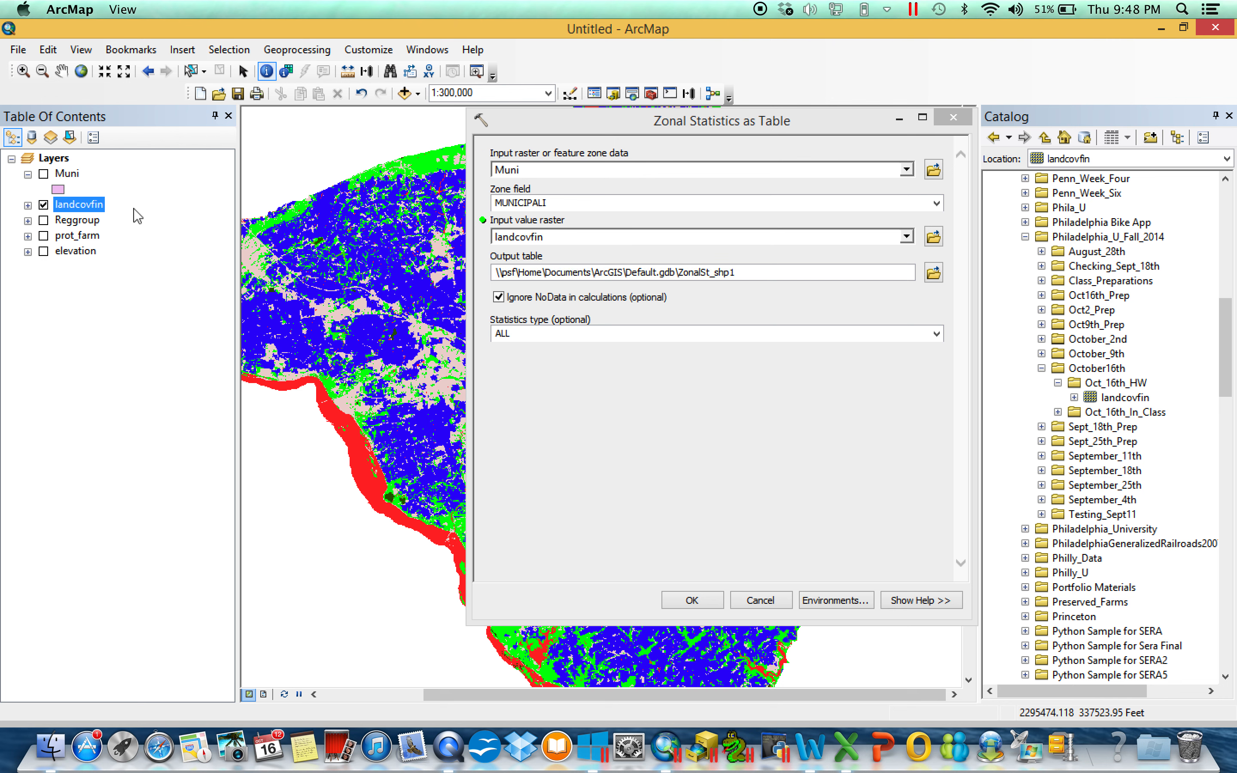
# Review the land cover categories in landcovfin's attribute table, and check whether the elevation layer offers an attribute table.
pyautogui.rightClick(91, 210)
pyautogui.click(135, 250)
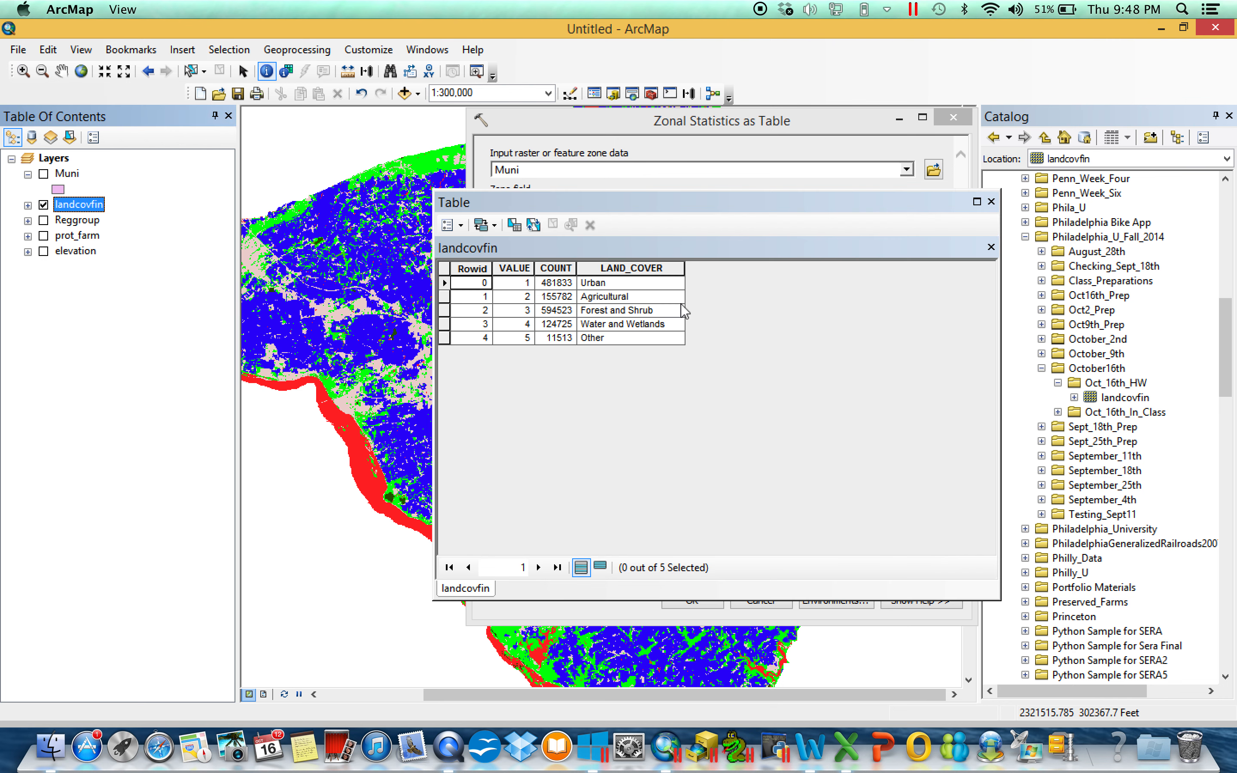
pyautogui.click(991, 201)
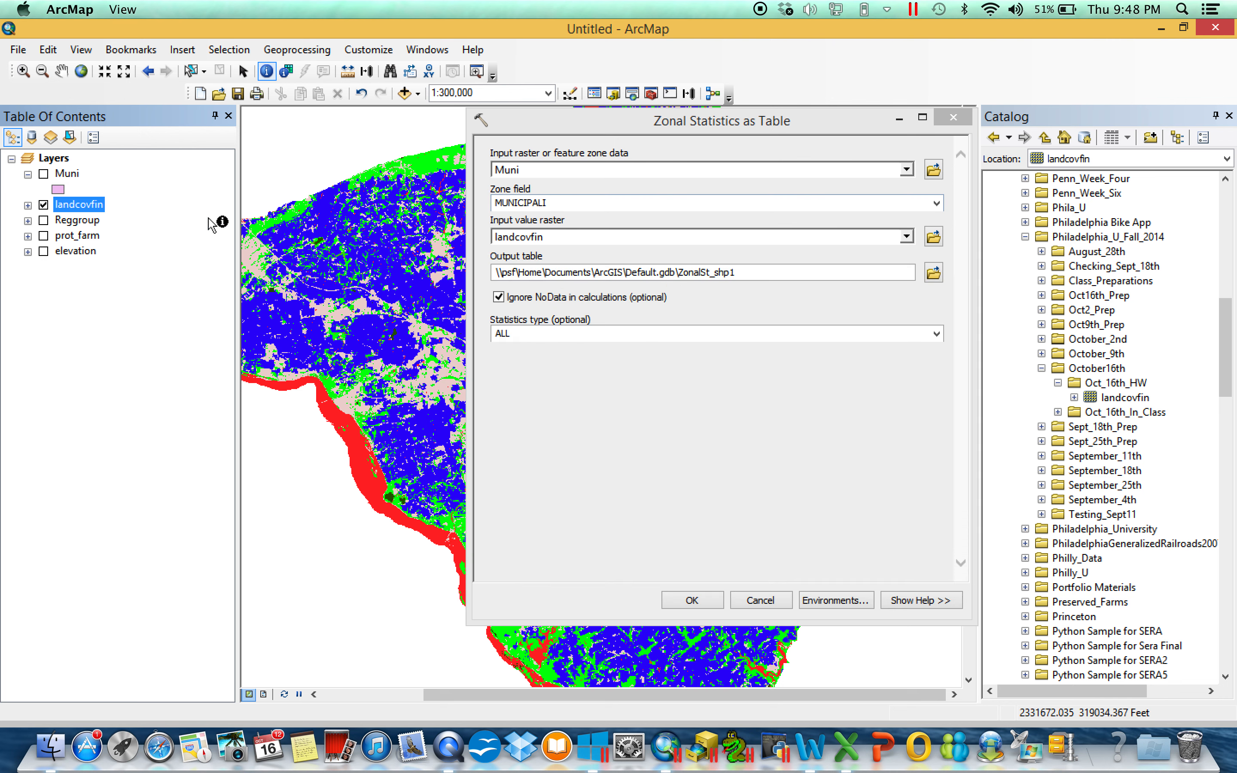
pyautogui.rightClick(94, 252)
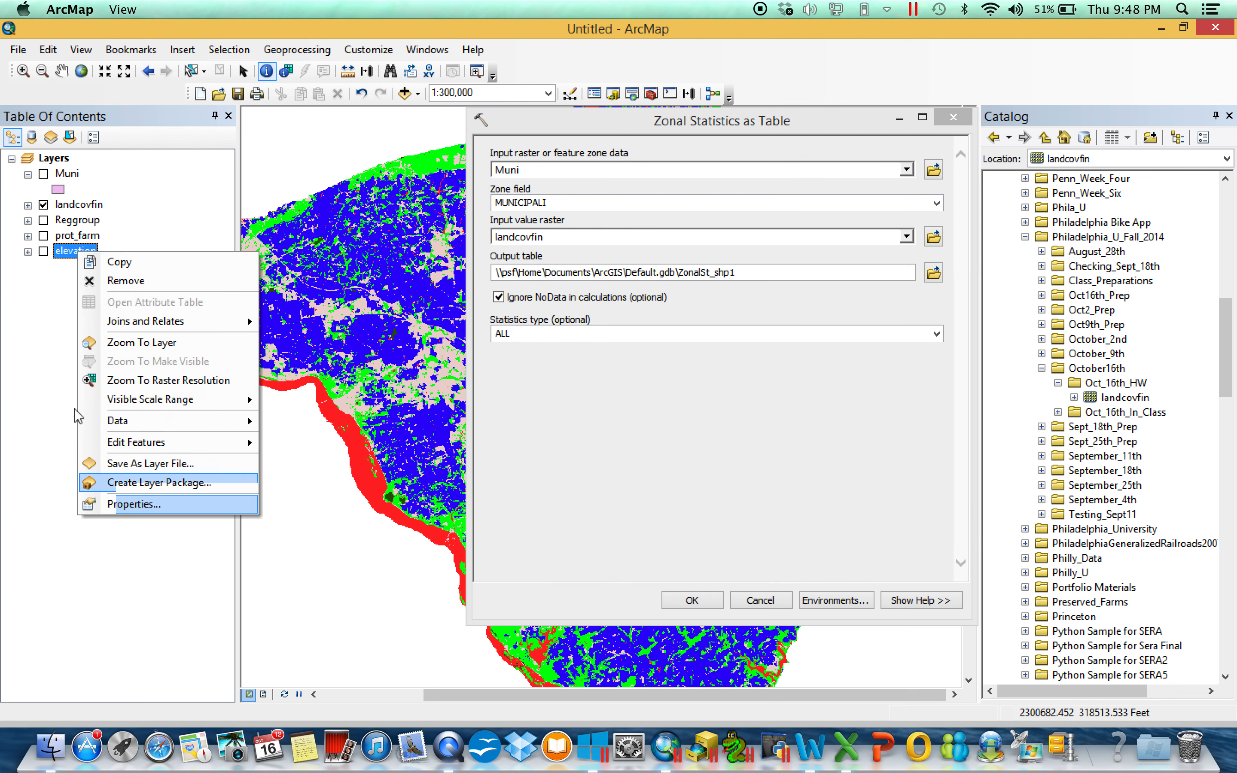
# Reposition the Zonal Statistics as Table dialog and set its statistics type to MAJORITY.
pyautogui.click(938, 336)
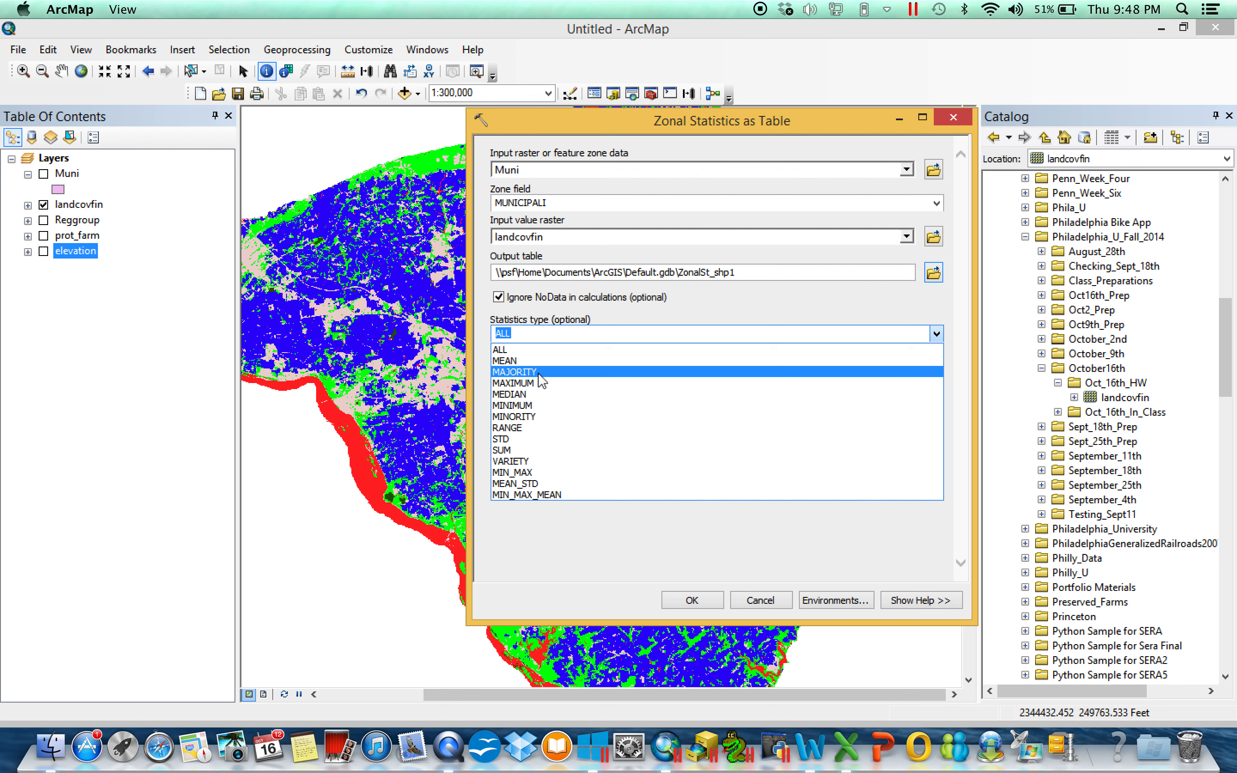
pyautogui.click(586, 127)
pyautogui.moveTo(586, 127); pyautogui.dragTo(635, 123)
pyautogui.click(987, 330)
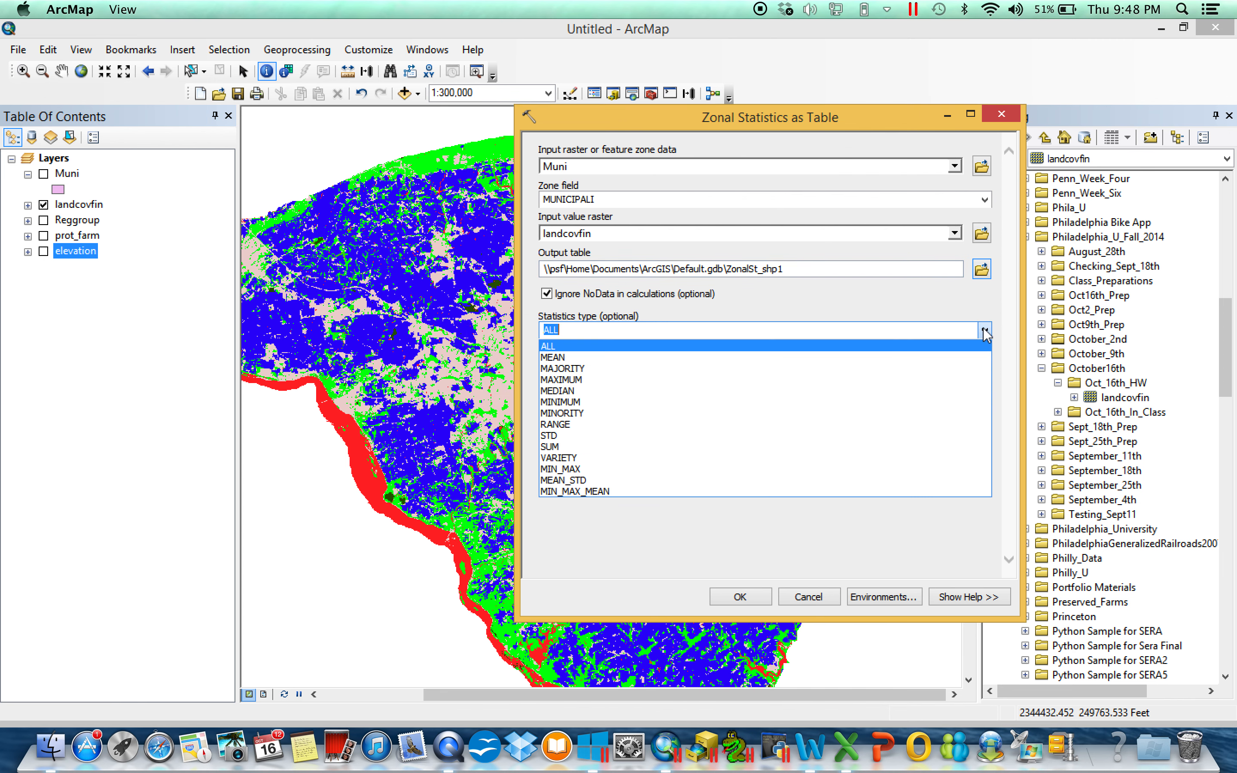
pyautogui.click(662, 370)
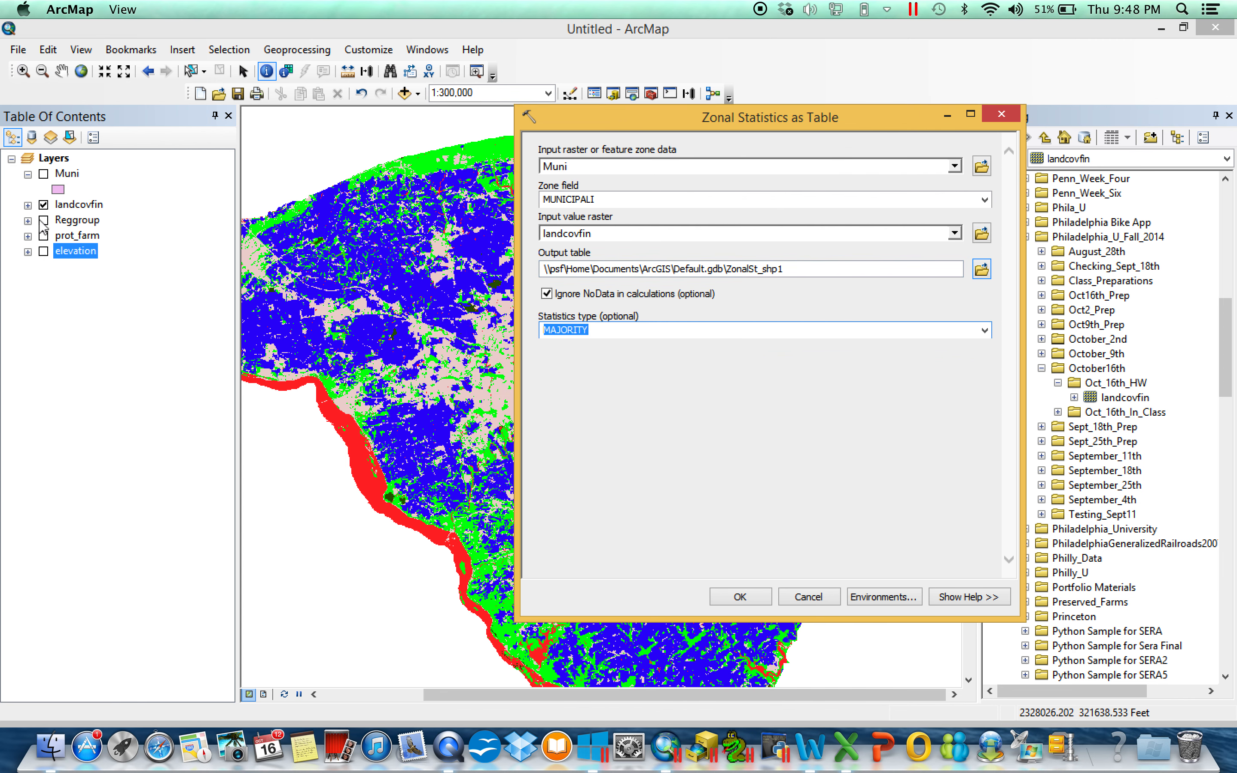
# Expand landcovfin's legend, briefly overlay Muni, and review the VALUE and LAND_COVER fields in landcovfin's attribute table.
pyautogui.click(28, 205)
pyautogui.click(43, 174)
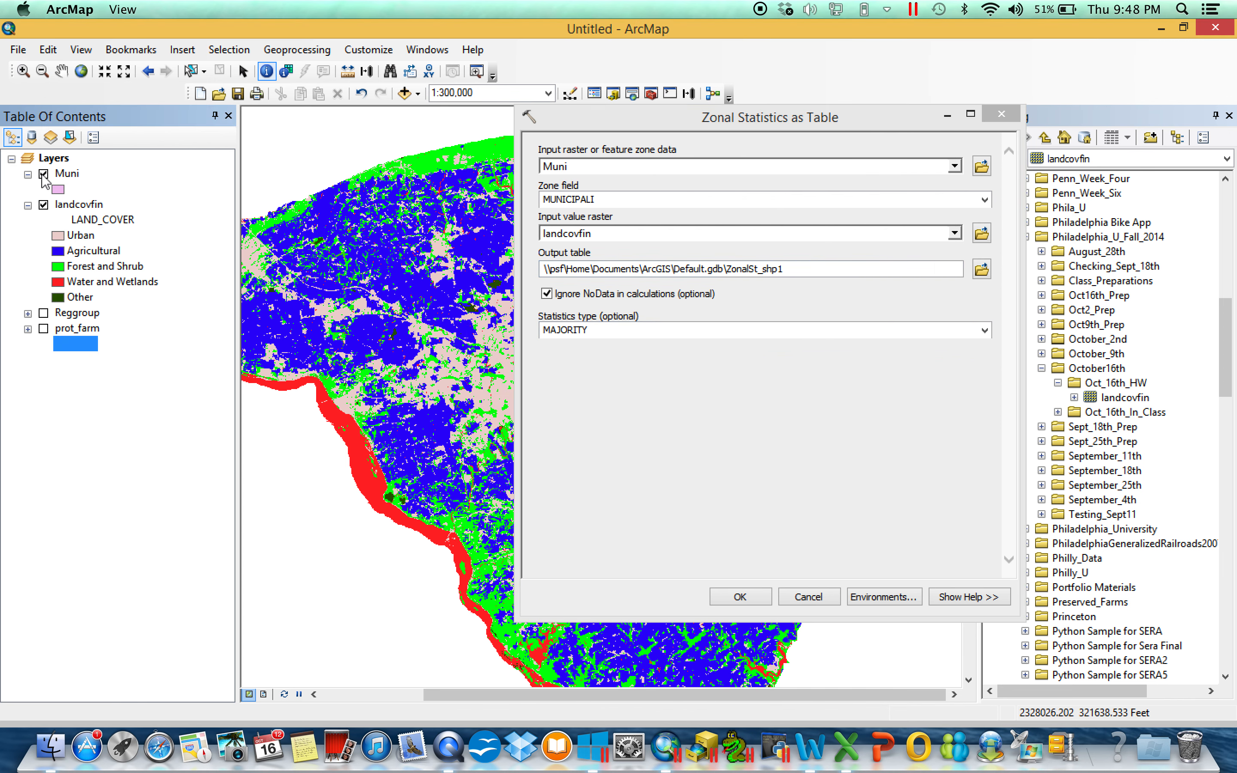
pyautogui.click(43, 174)
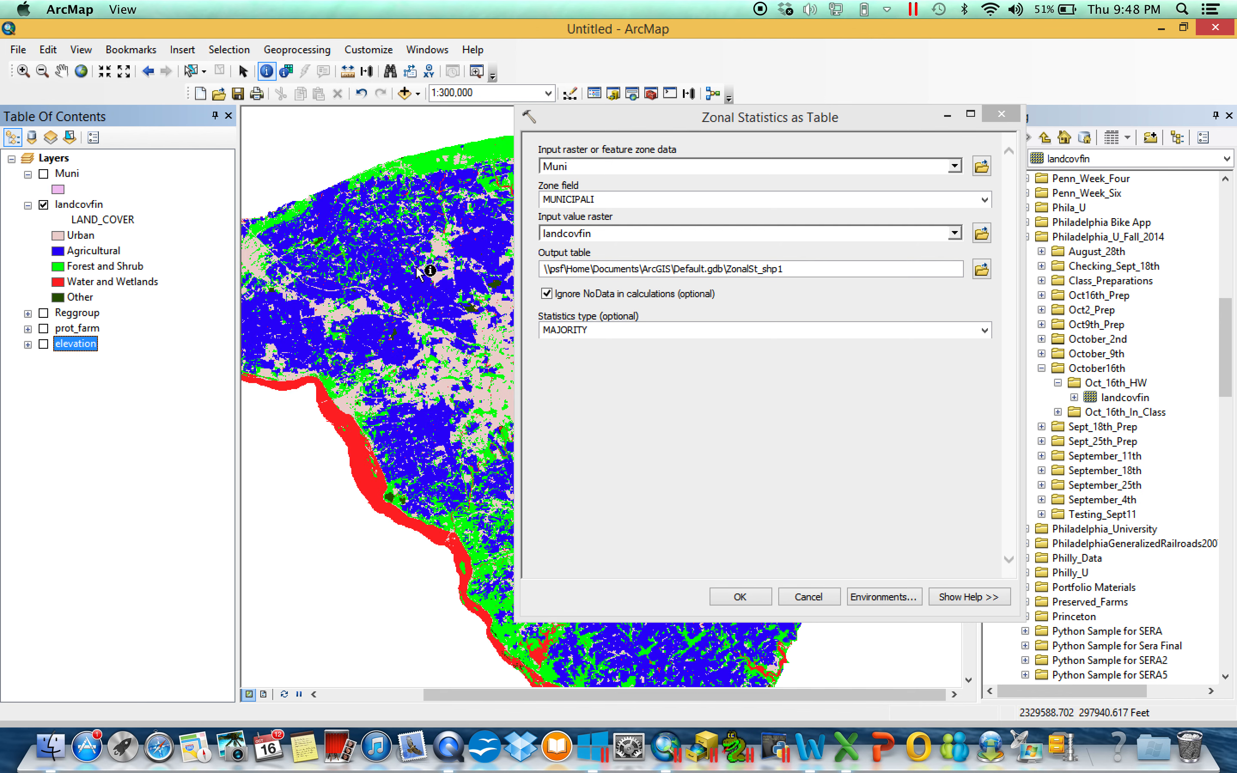
pyautogui.rightClick(76, 205)
pyautogui.click(125, 257)
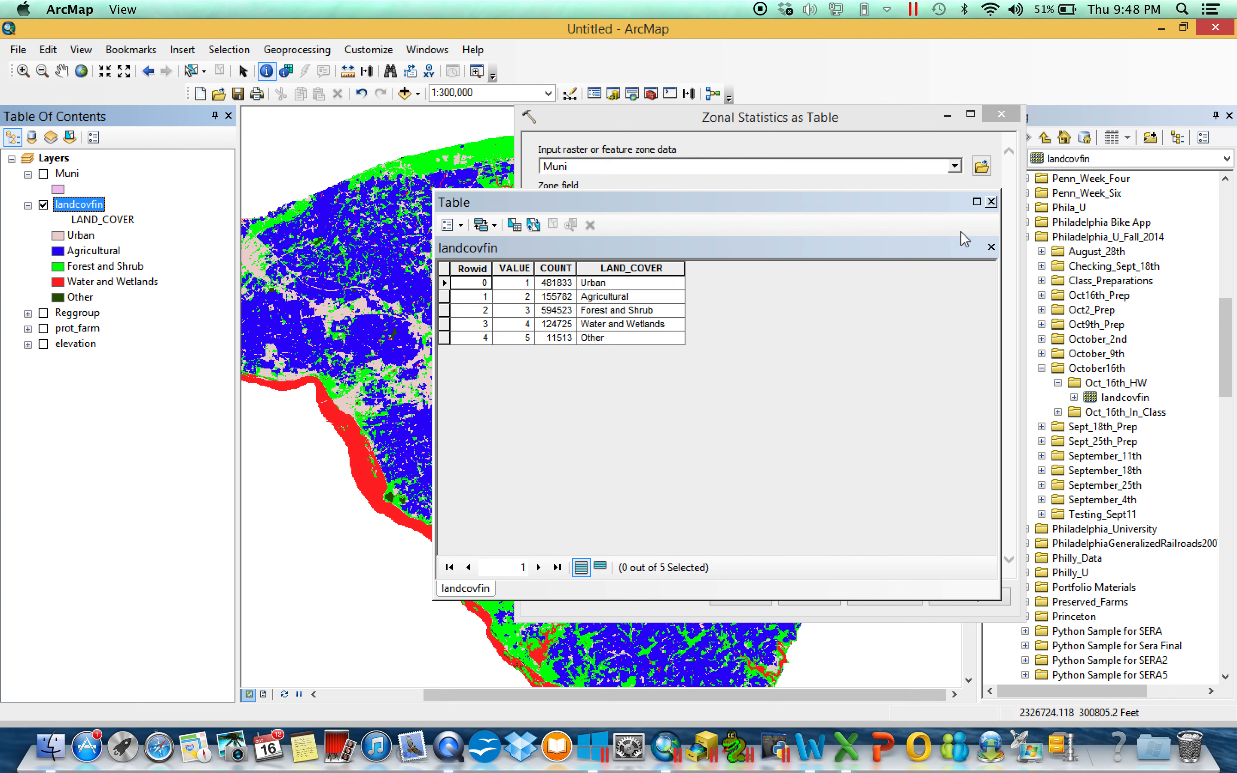
pyautogui.click(991, 202)
# Try MINORITY, MEDIAN and VARIETY in turn as the statistics type for the zonal table.
pyautogui.click(985, 330)
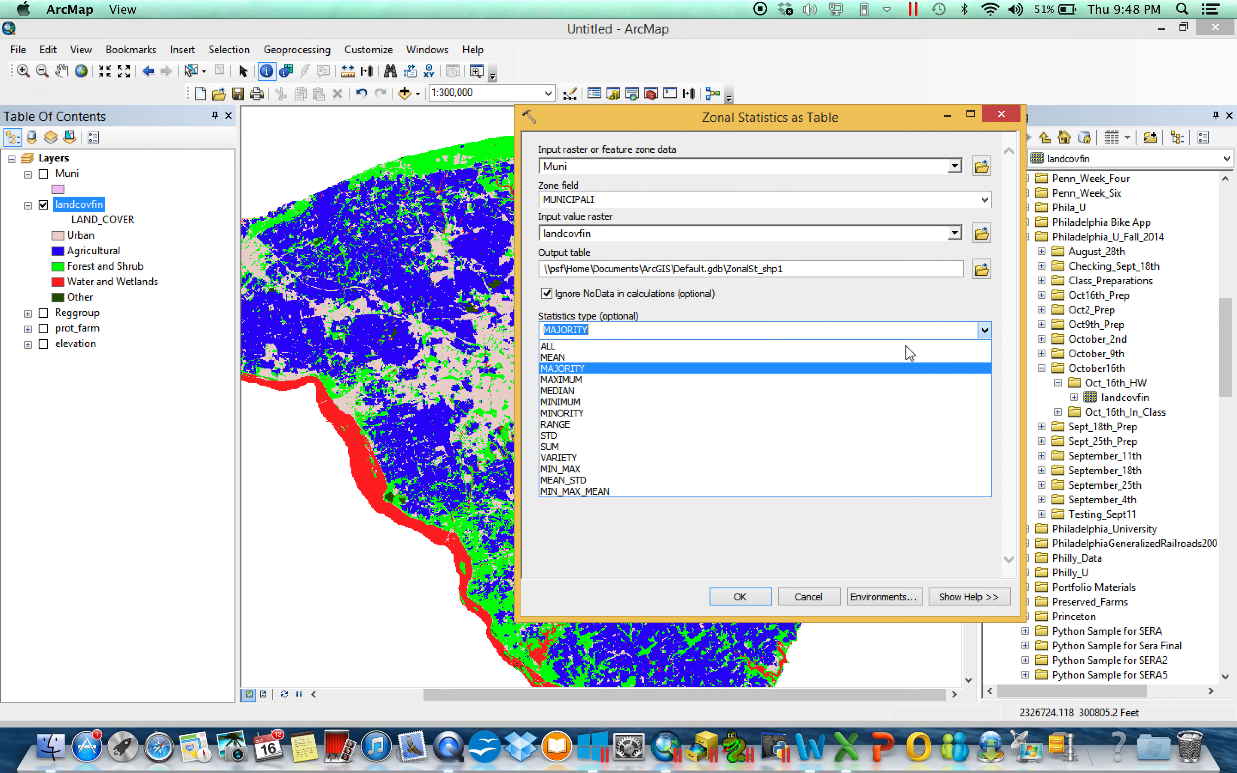
pyautogui.click(747, 413)
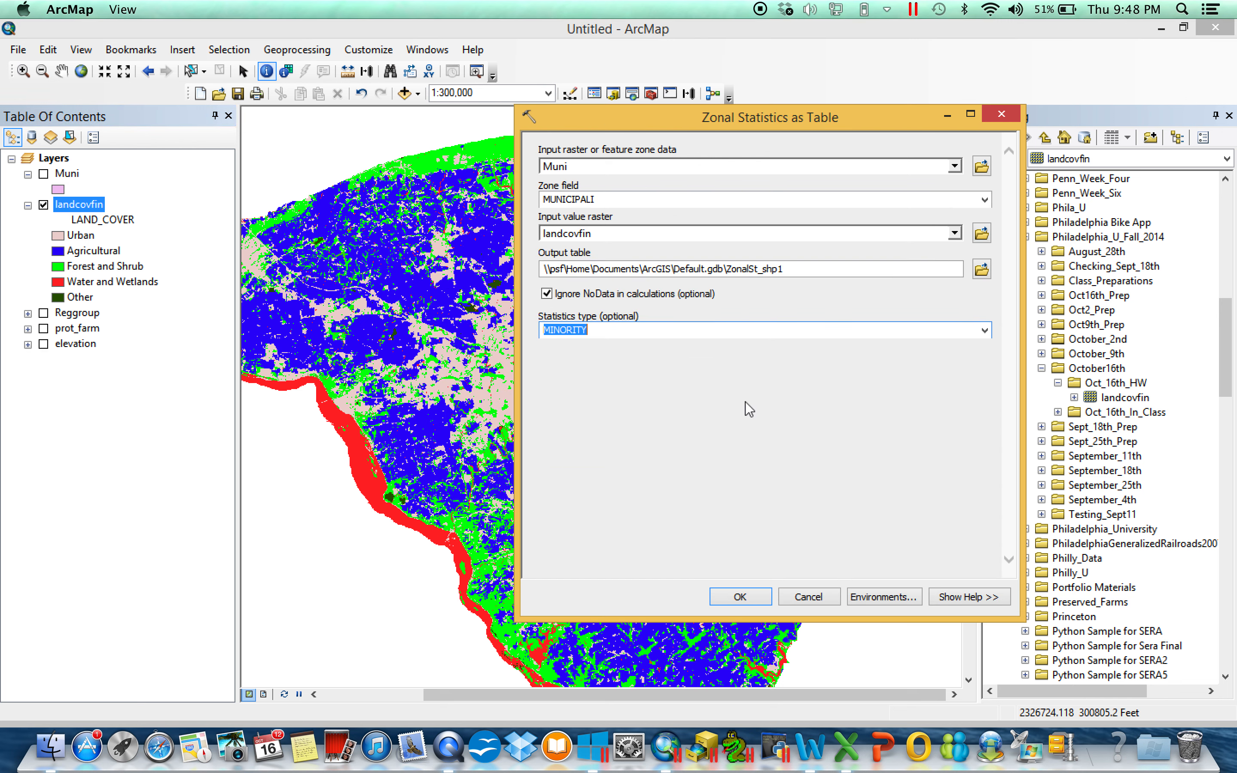
pyautogui.click(985, 331)
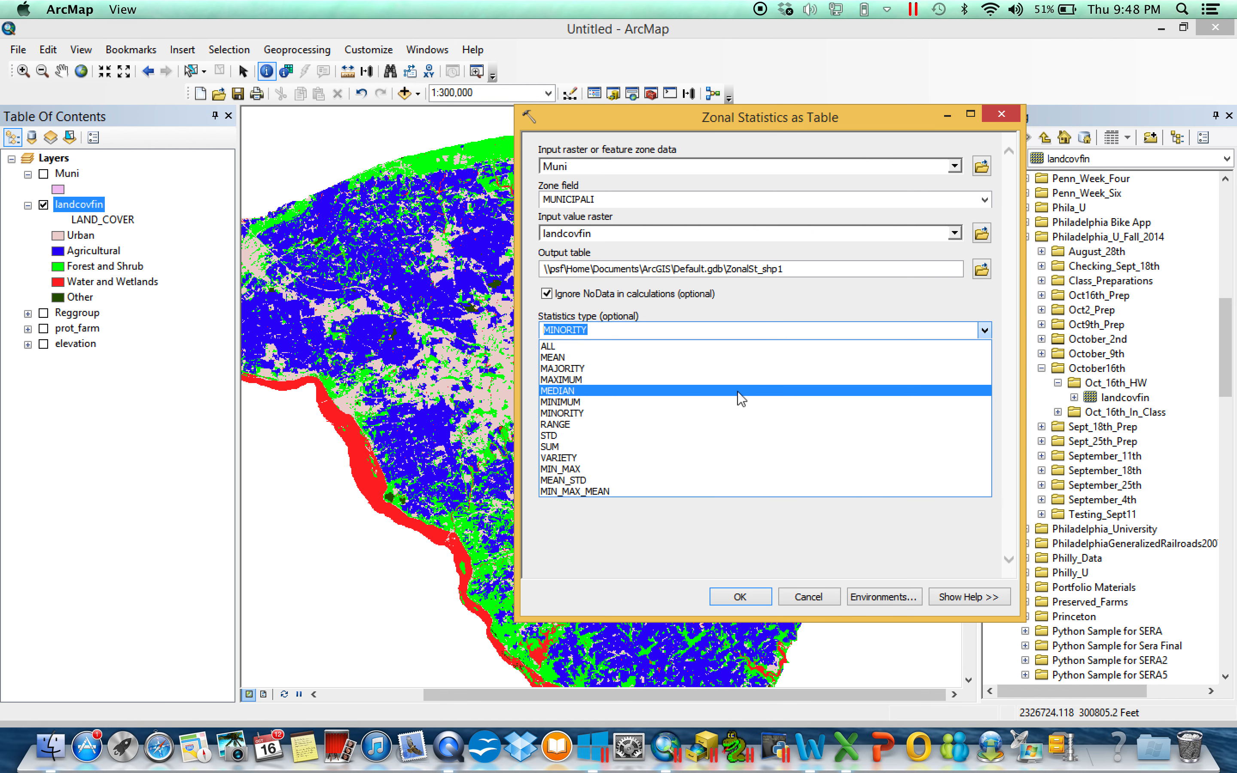
pyautogui.click(742, 400)
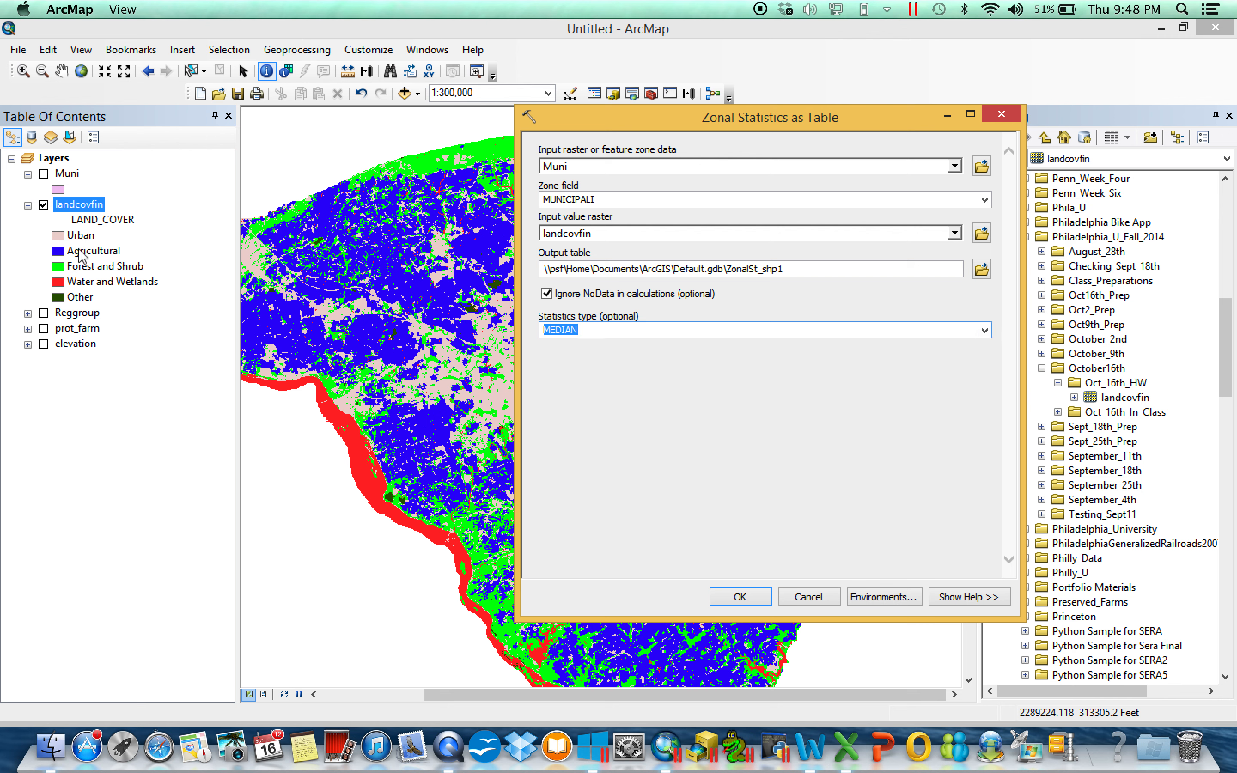
pyautogui.click(985, 331)
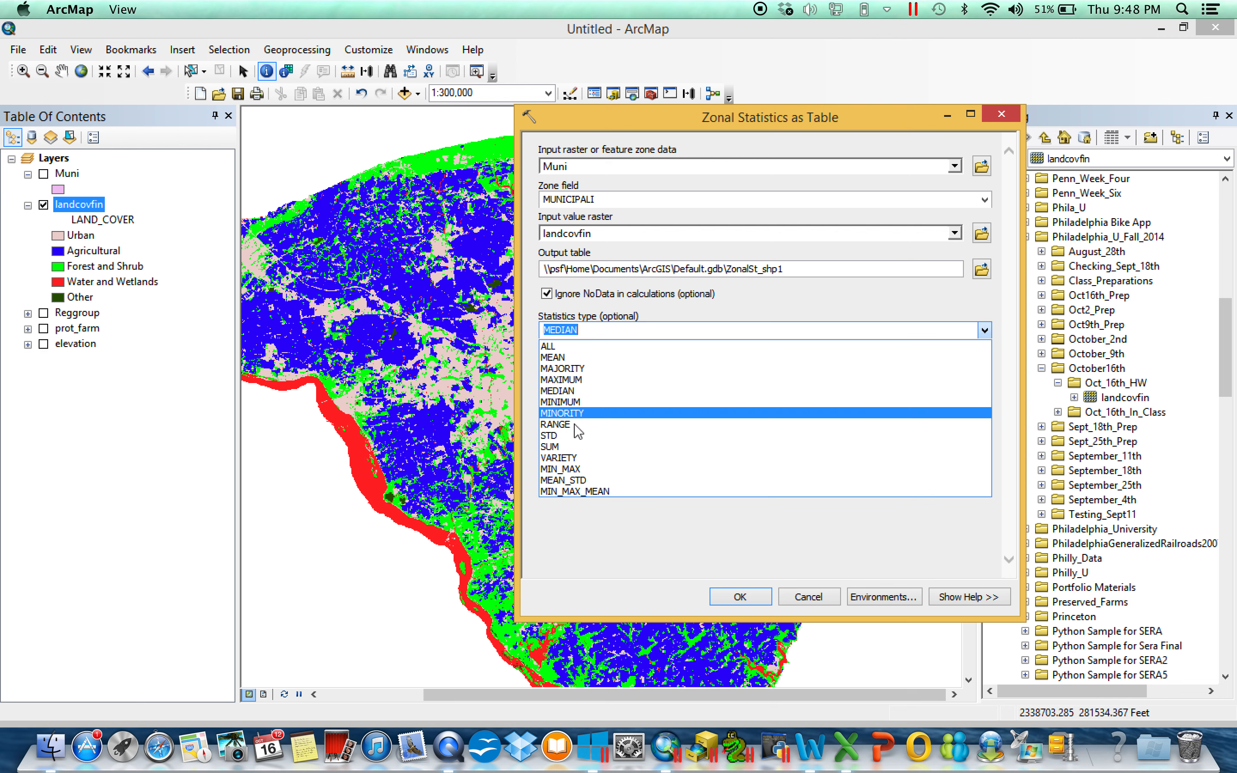
pyautogui.click(561, 459)
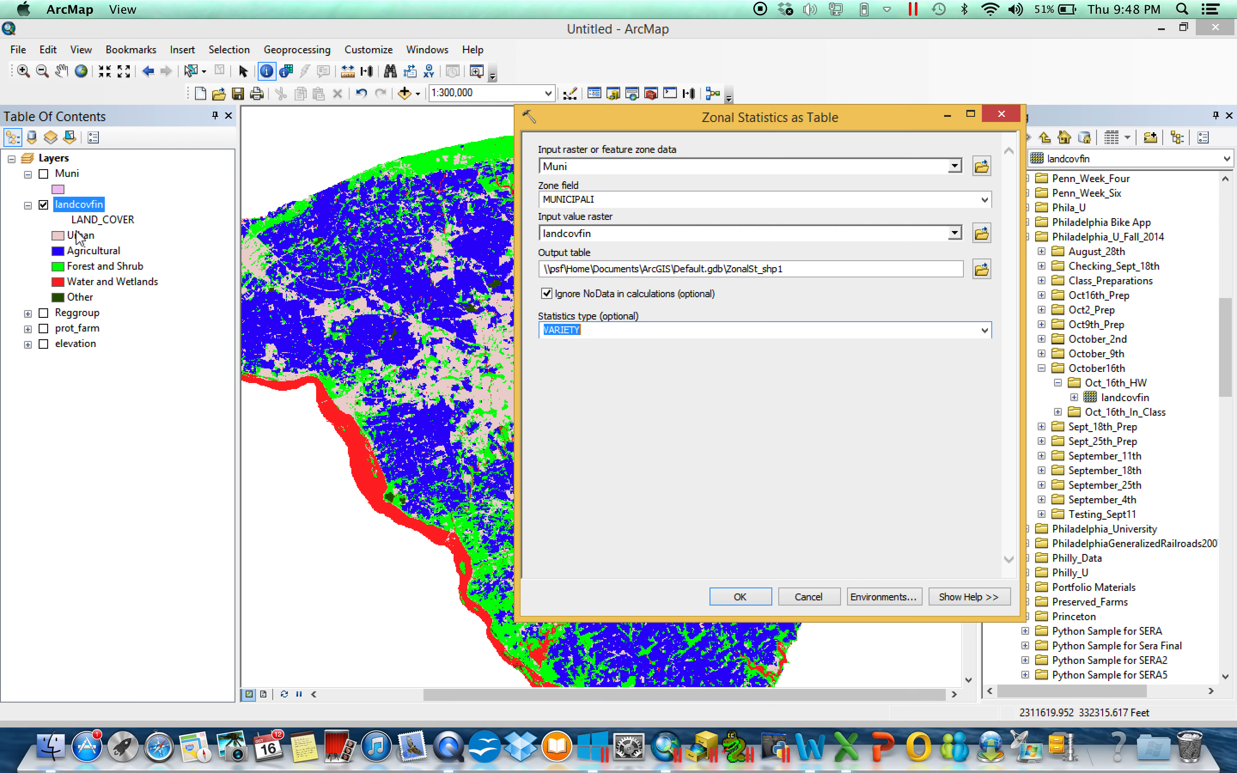
# Check landcovfin's attribute table for its distinct land cover classes, and close it.
pyautogui.rightClick(86, 207)
pyautogui.click(154, 252)
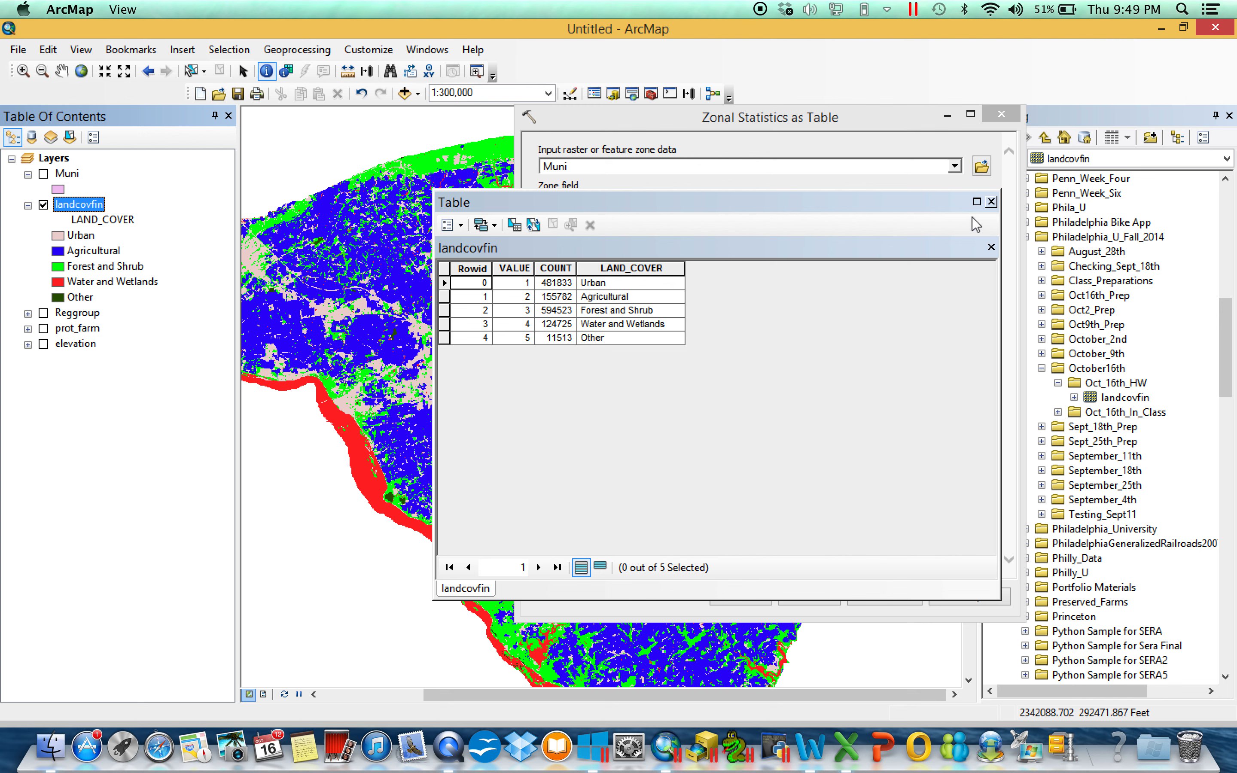
pyautogui.click(990, 202)
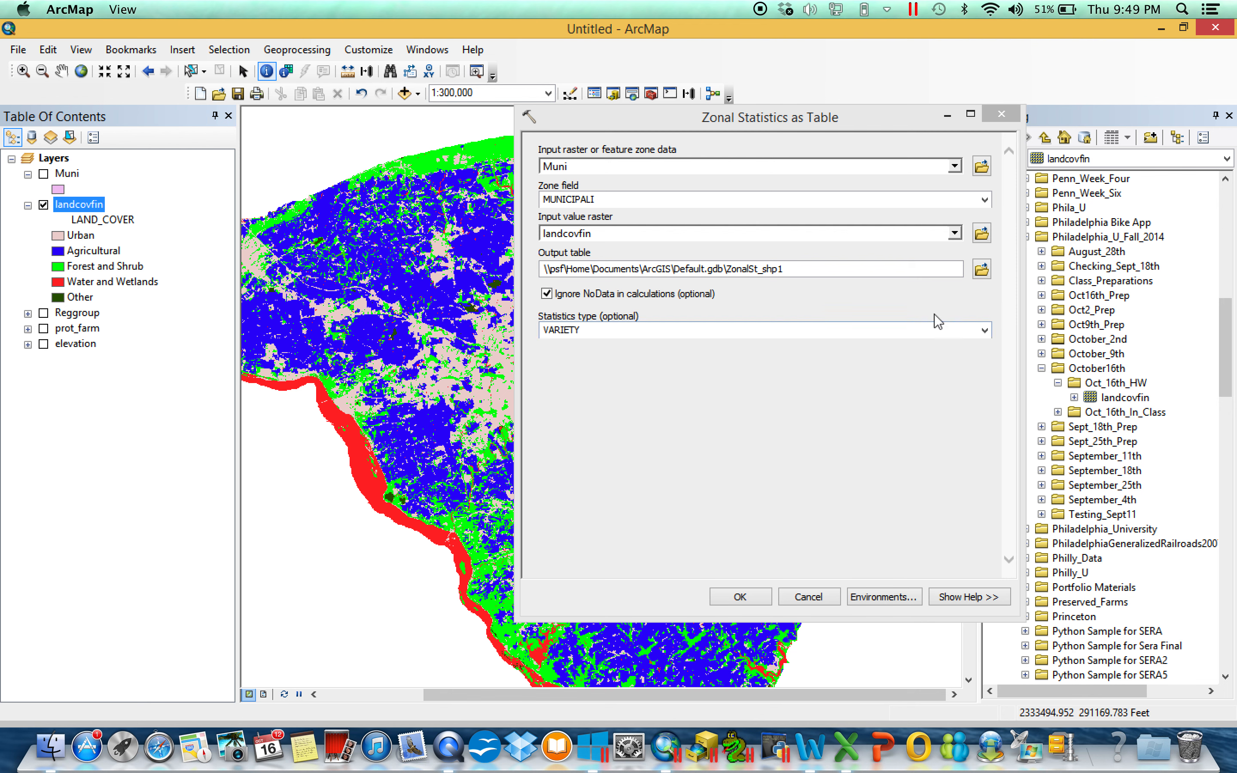
# Run Zonal Statistics as Table with statistics type MAJORITY, saving the output as majority in the VideoData\Zonal folder.
pyautogui.click(985, 329)
pyautogui.click(674, 369)
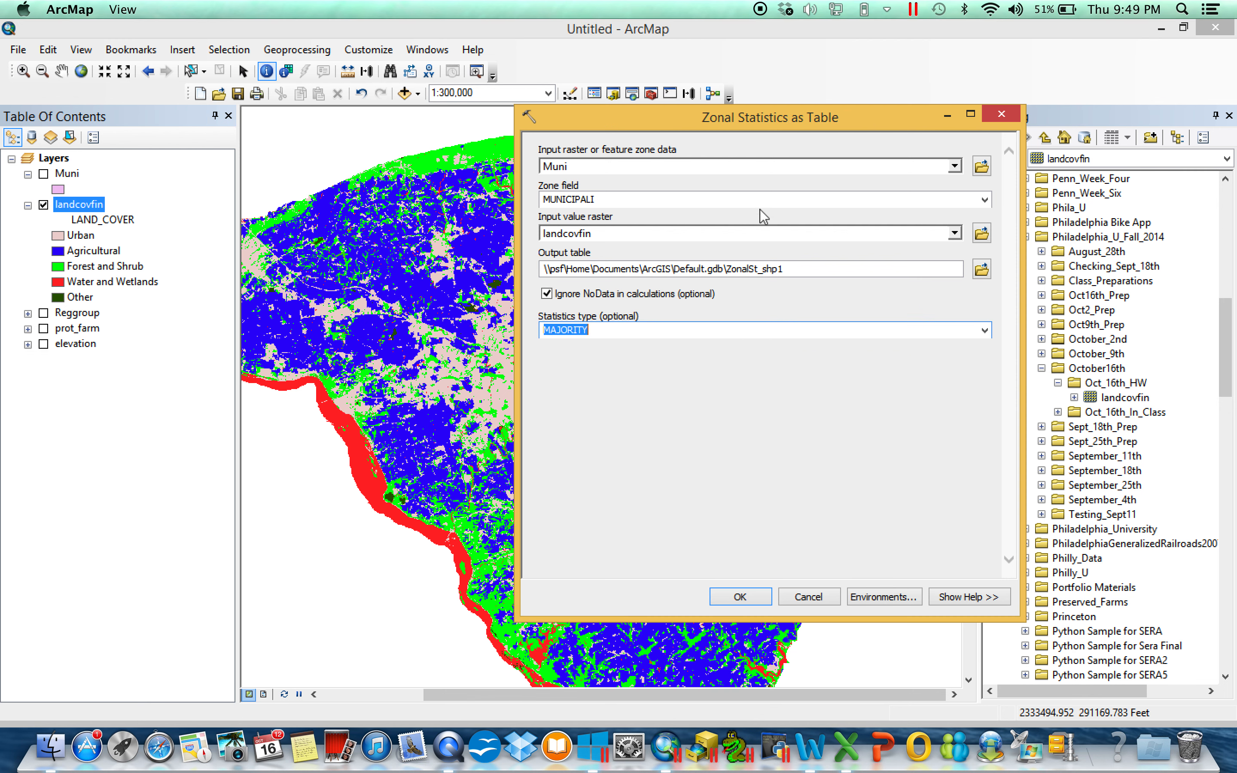
pyautogui.click(982, 271)
pyautogui.write('majority')
pyautogui.press('Return')
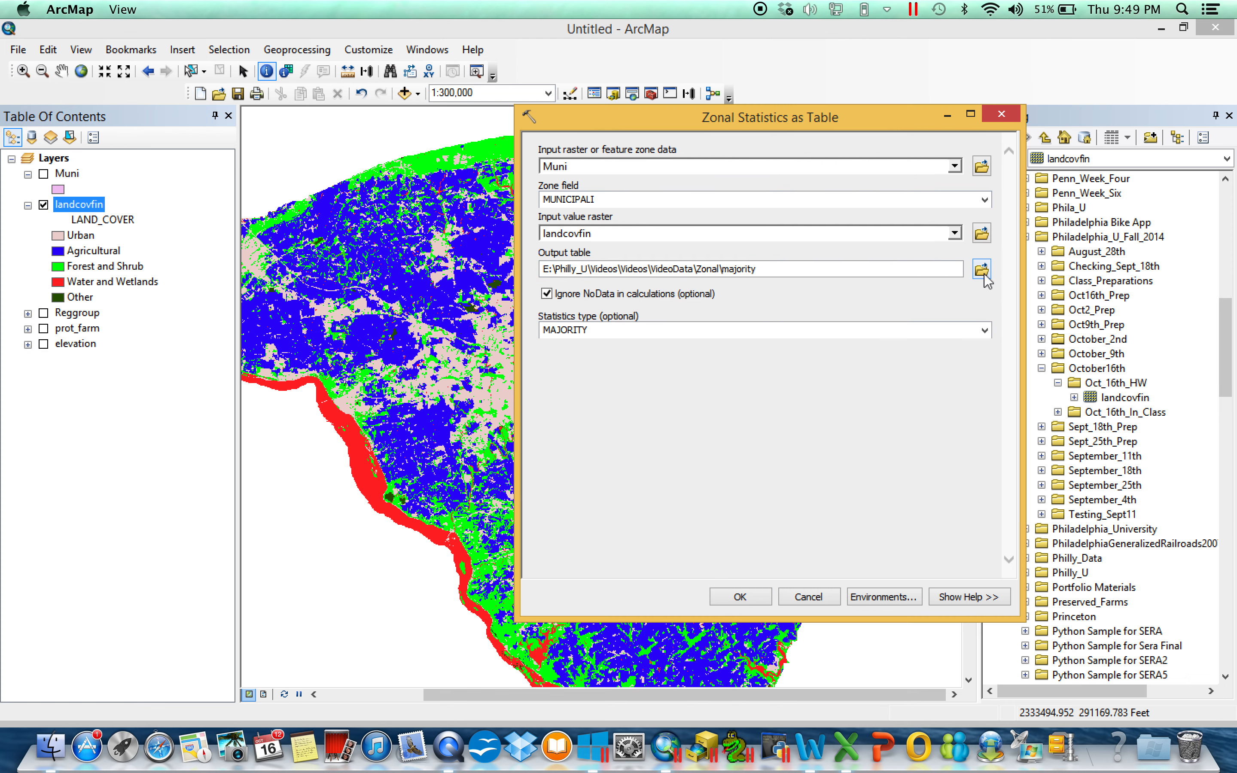
pyautogui.click(753, 603)
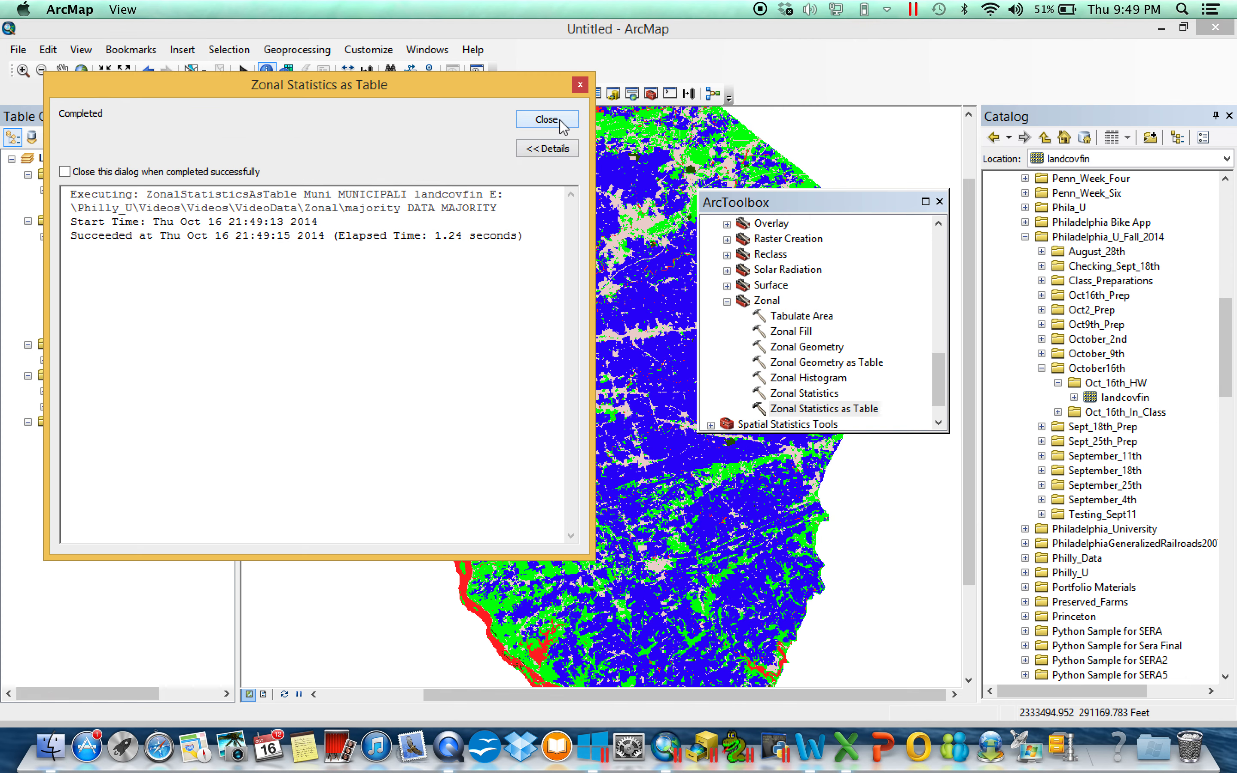
# Open the majority table, sort it ascending by the MAJORITY field, examine the municipalities' values, and close it.
pyautogui.click(560, 120)
pyautogui.click(90, 451)
pyautogui.rightClick(90, 452)
pyautogui.click(109, 456)
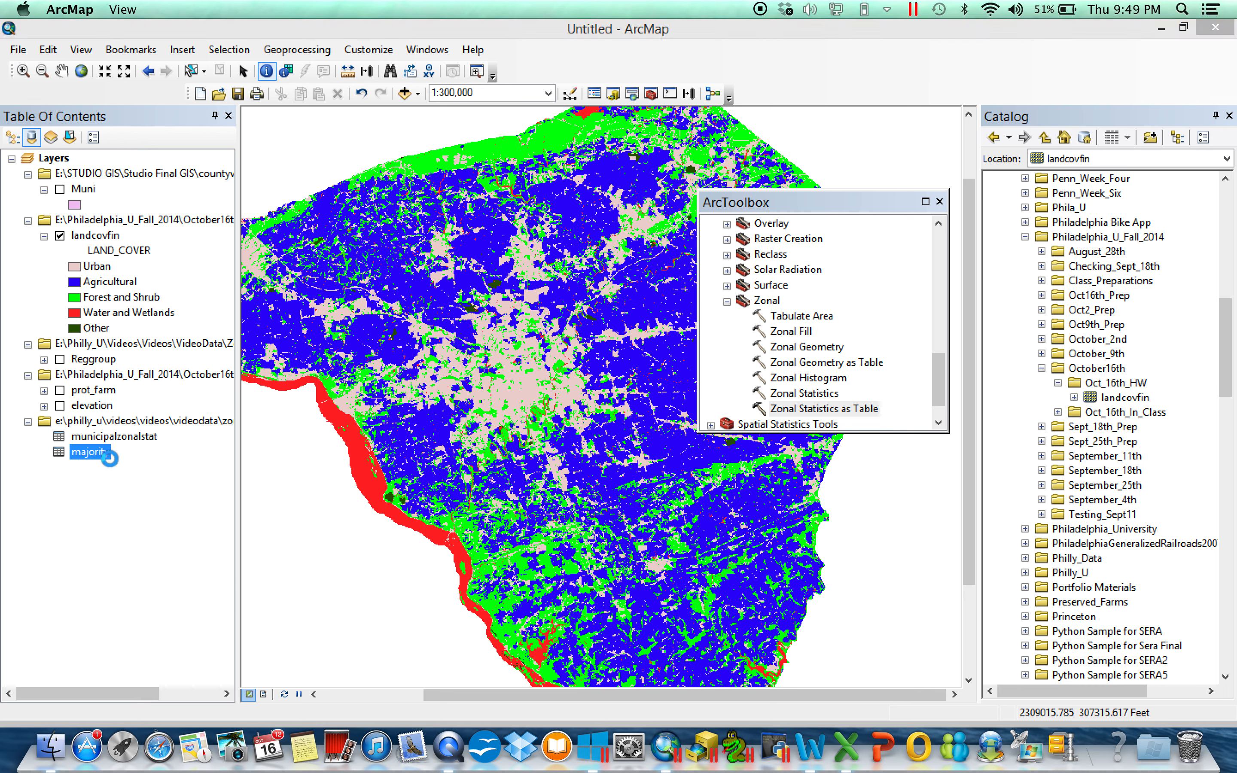
pyautogui.rightClick(847, 268)
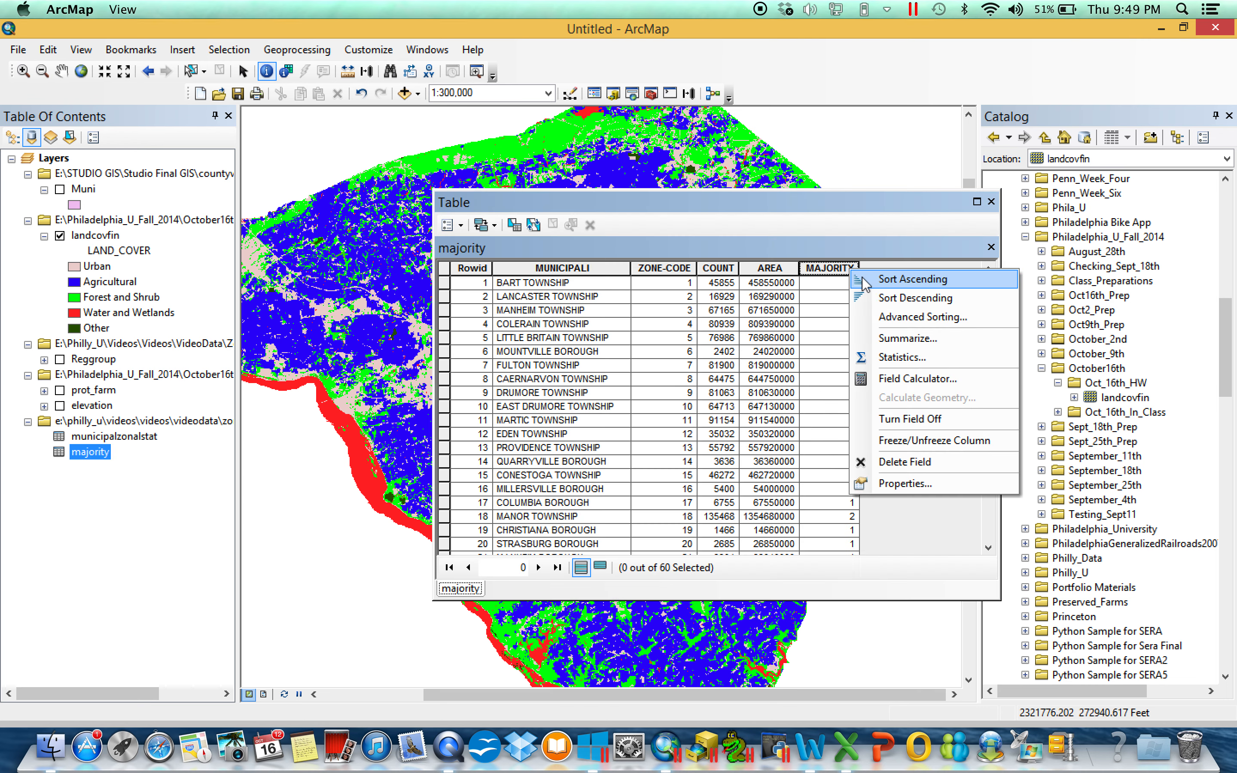
pyautogui.click(1022, 280)
pyautogui.moveTo(993, 289); pyautogui.dragTo(993, 497)
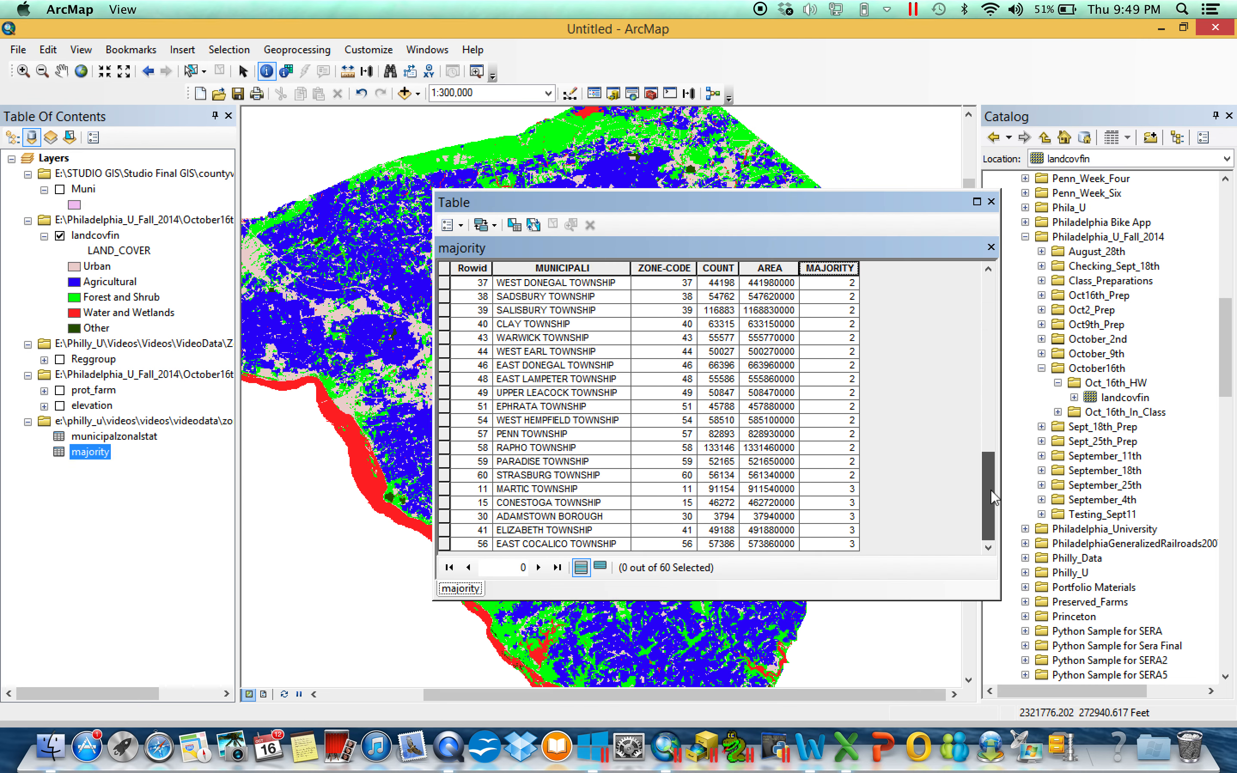
pyautogui.moveTo(864, 531); pyautogui.dragTo(850, 526)
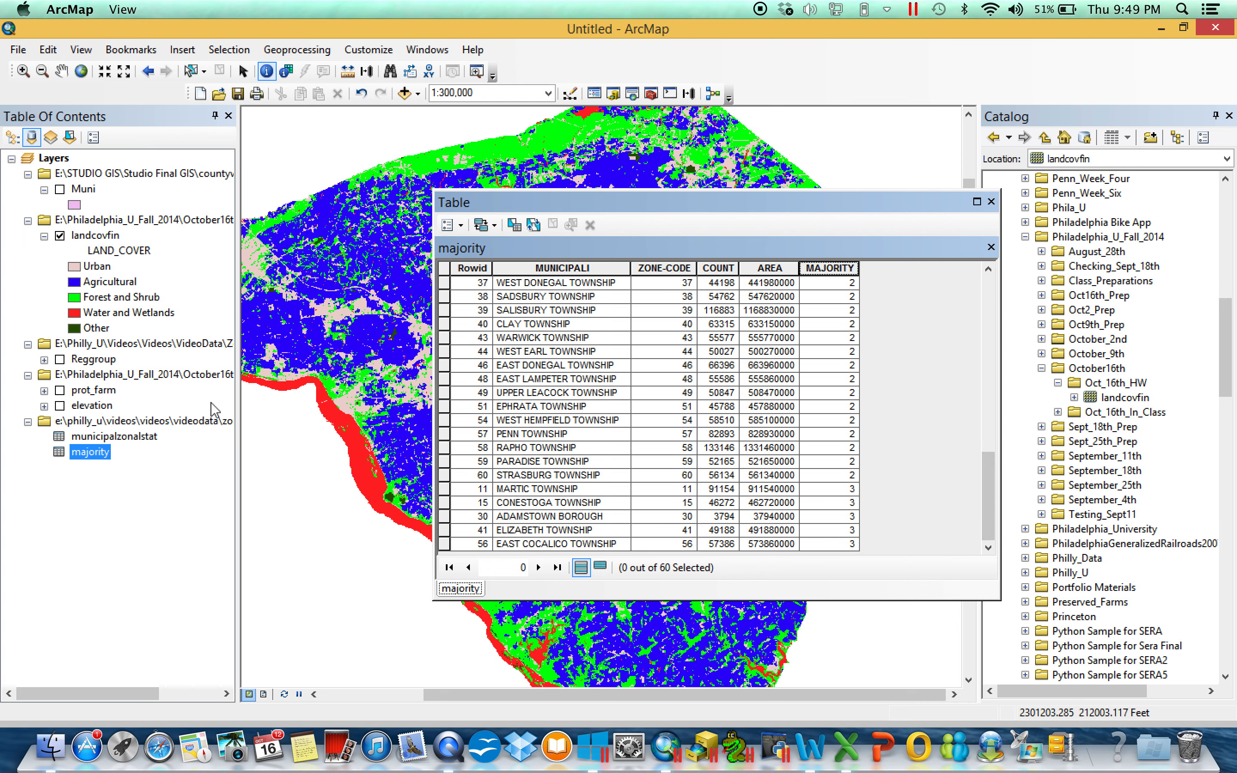
pyautogui.click(990, 202)
# List the layers by drawing order and display Muni above landcovfin.
pyautogui.click(13, 137)
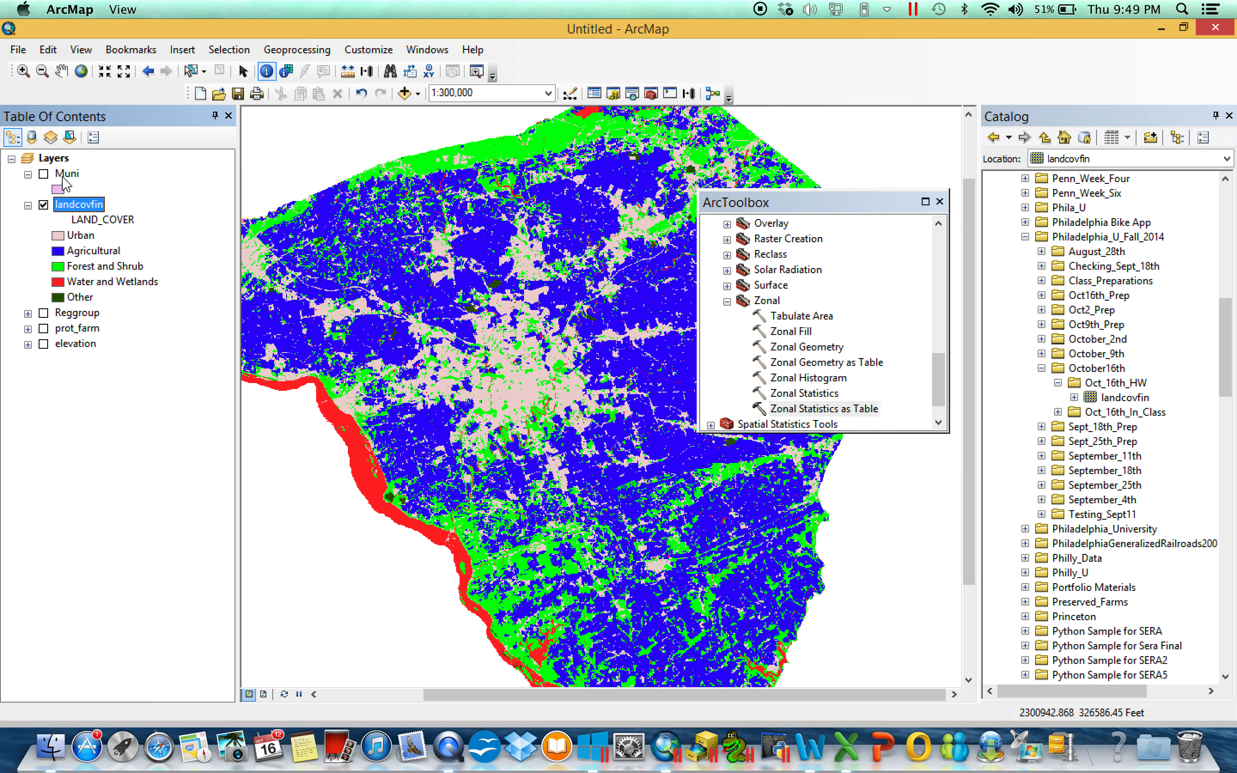
pyautogui.click(43, 174)
pyautogui.rightClick(62, 174)
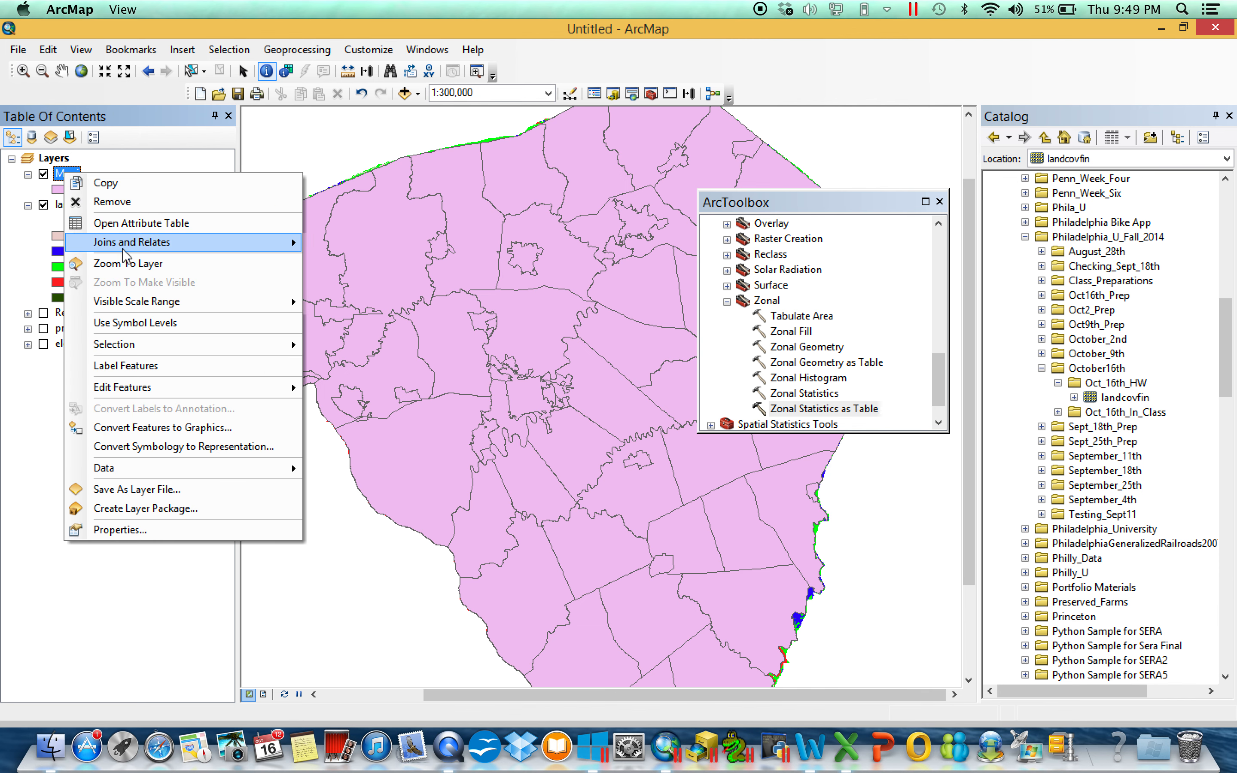
pyautogui.click(363, 251)
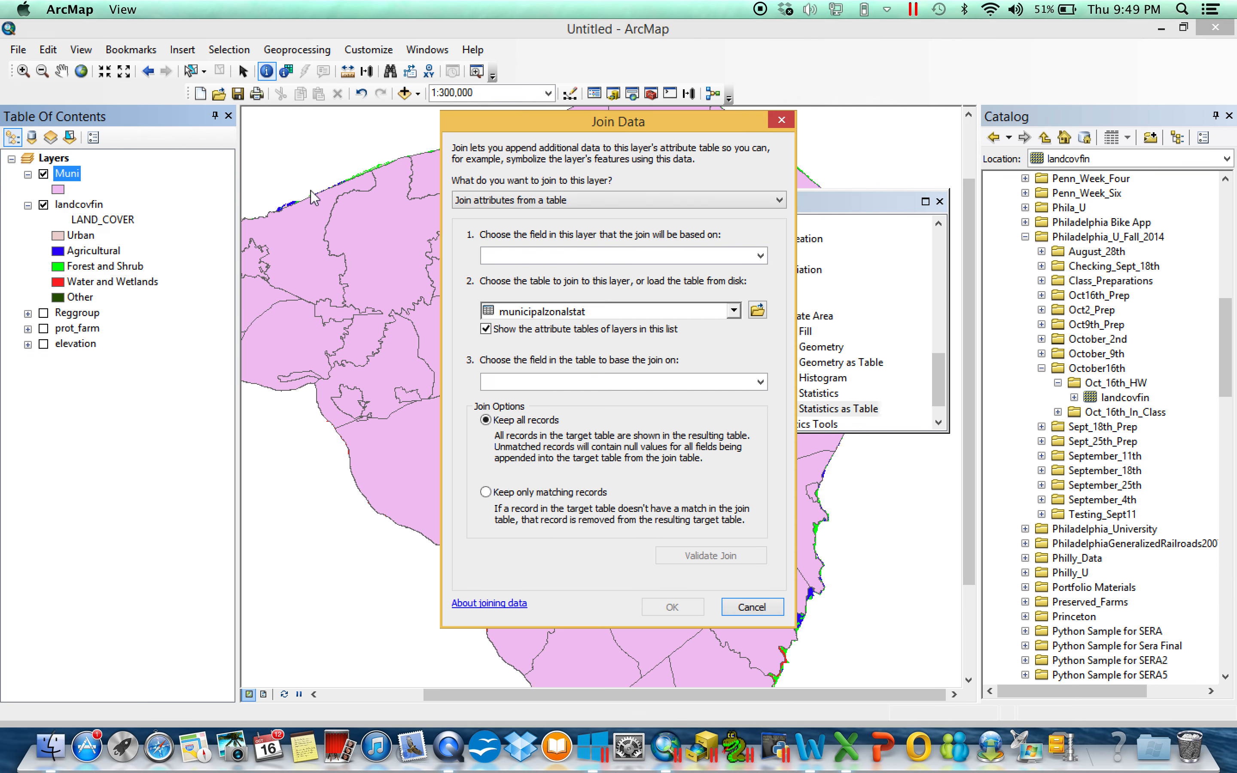
pyautogui.click(782, 120)
# Recolor landcovfin's Urban class light grey and its Agricultural class pale yellow.
pyautogui.click(59, 237)
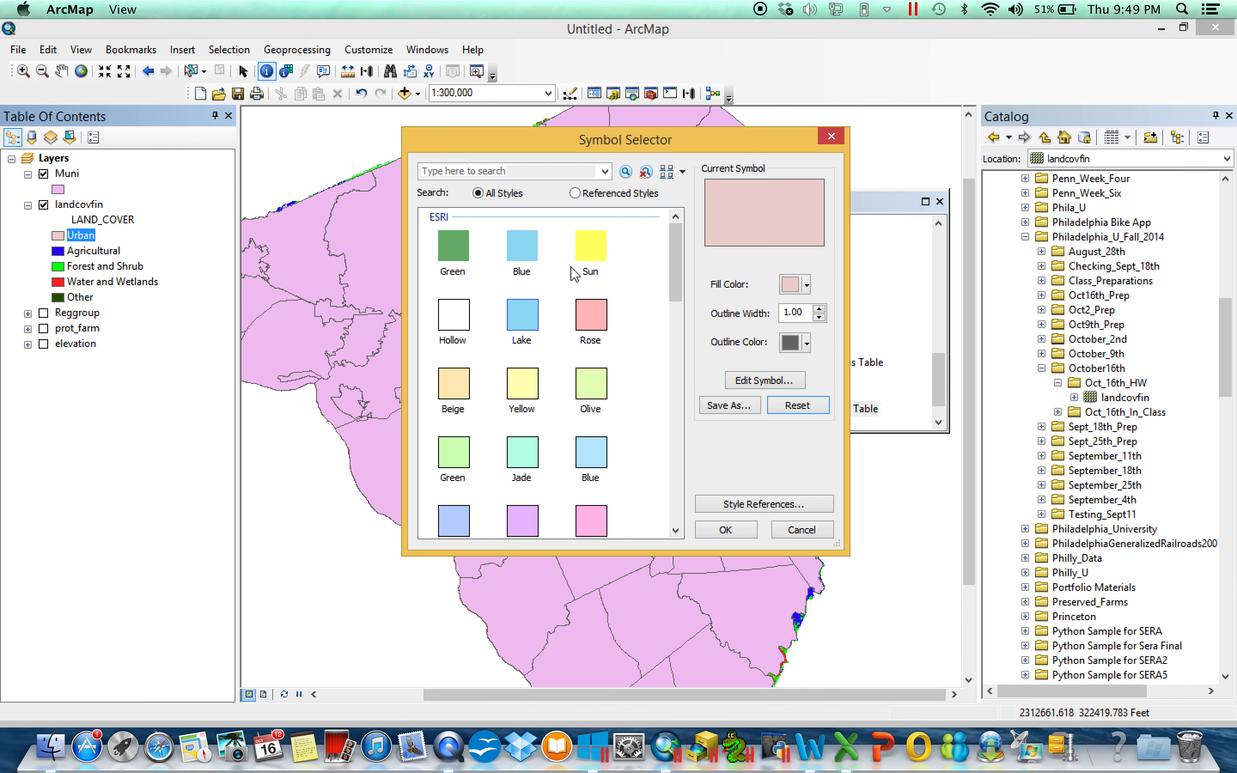
pyautogui.click(808, 286)
pyautogui.click(787, 360)
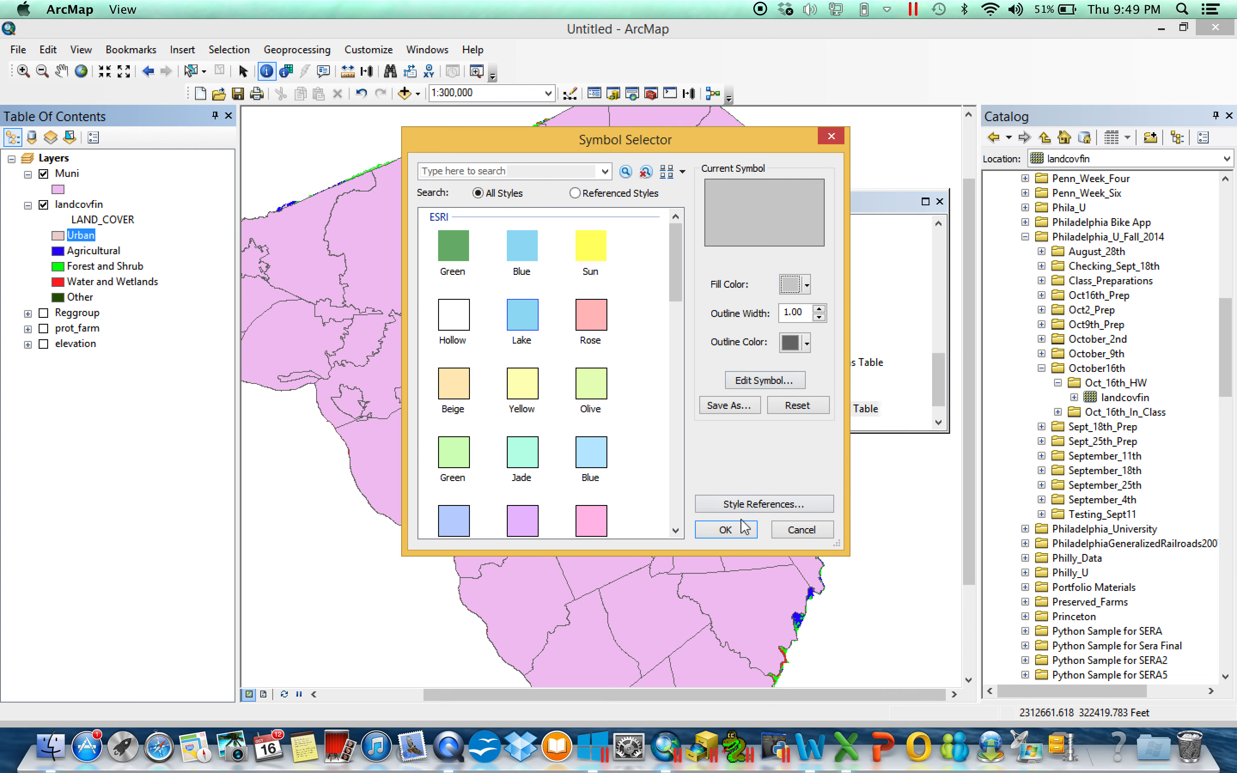
pyautogui.click(726, 530)
pyautogui.click(59, 254)
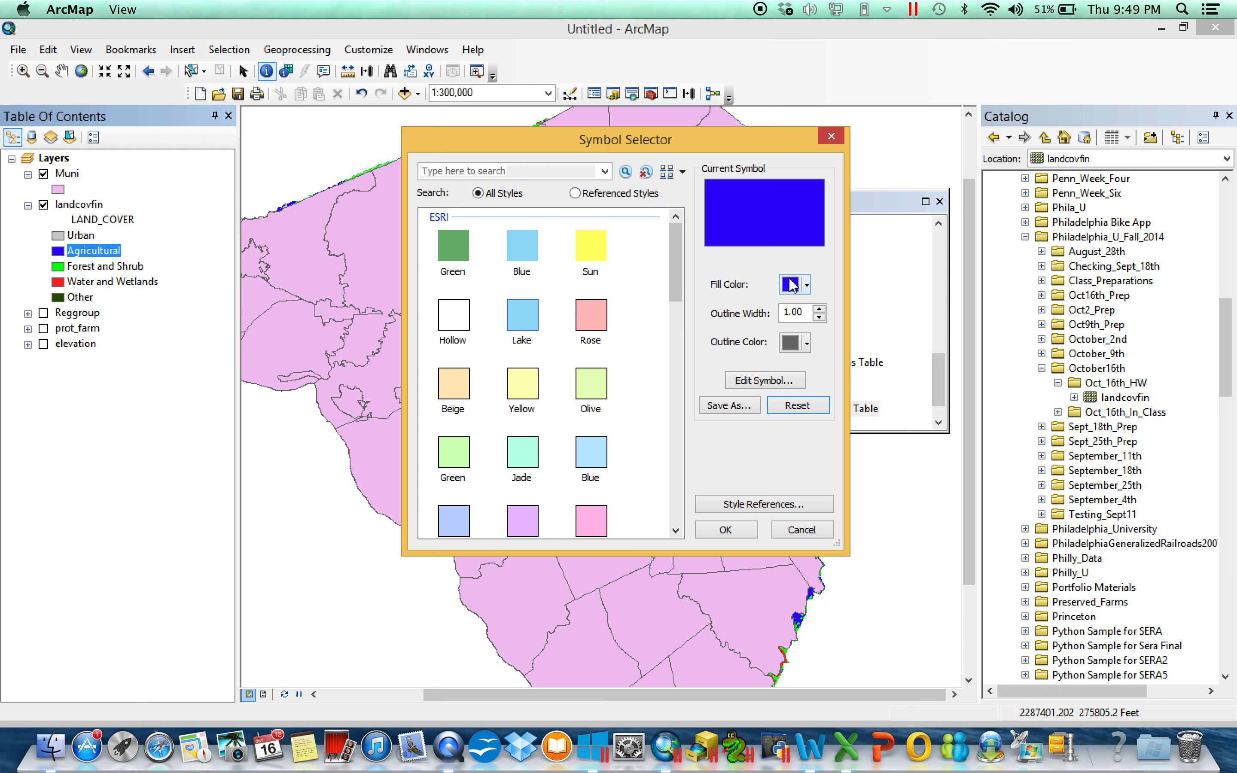
pyautogui.click(793, 285)
pyautogui.click(858, 338)
pyautogui.click(748, 535)
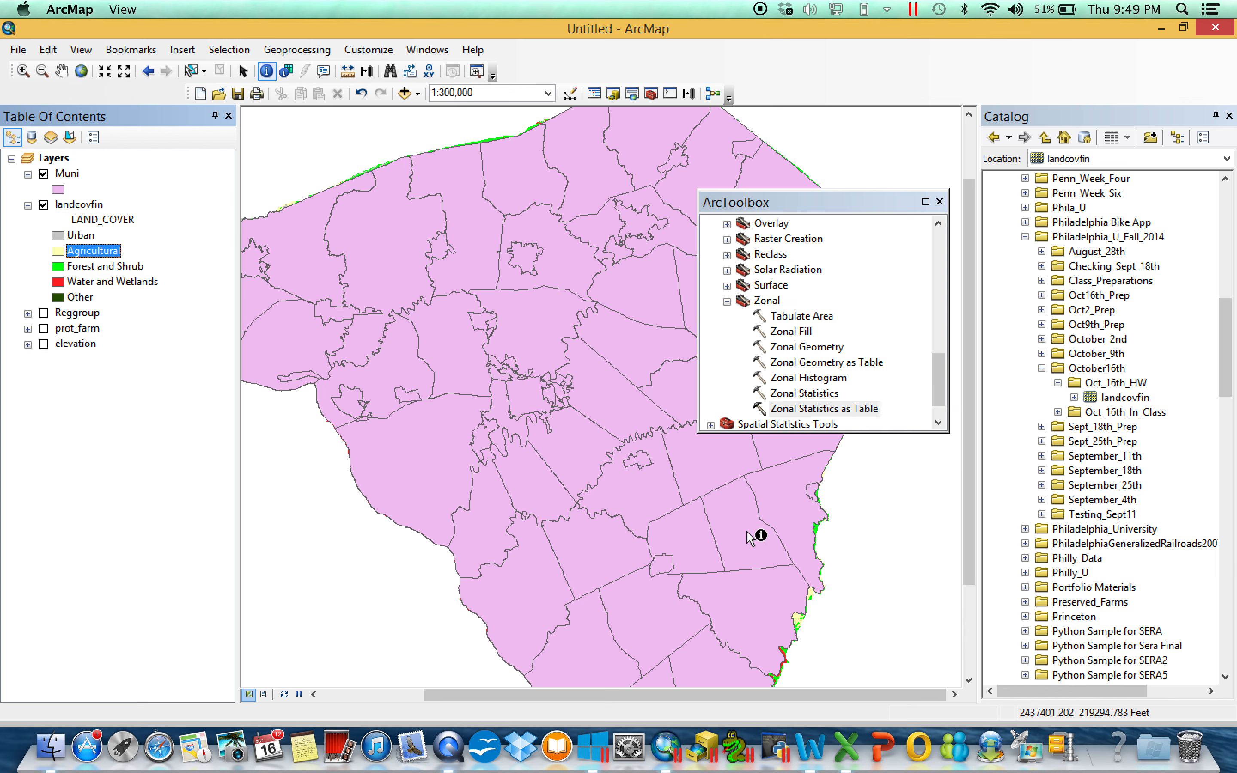
# Recolor landcovfin's Forest and Shrub class dark green and its Water and Wetlands class blue.
pyautogui.click(61, 269)
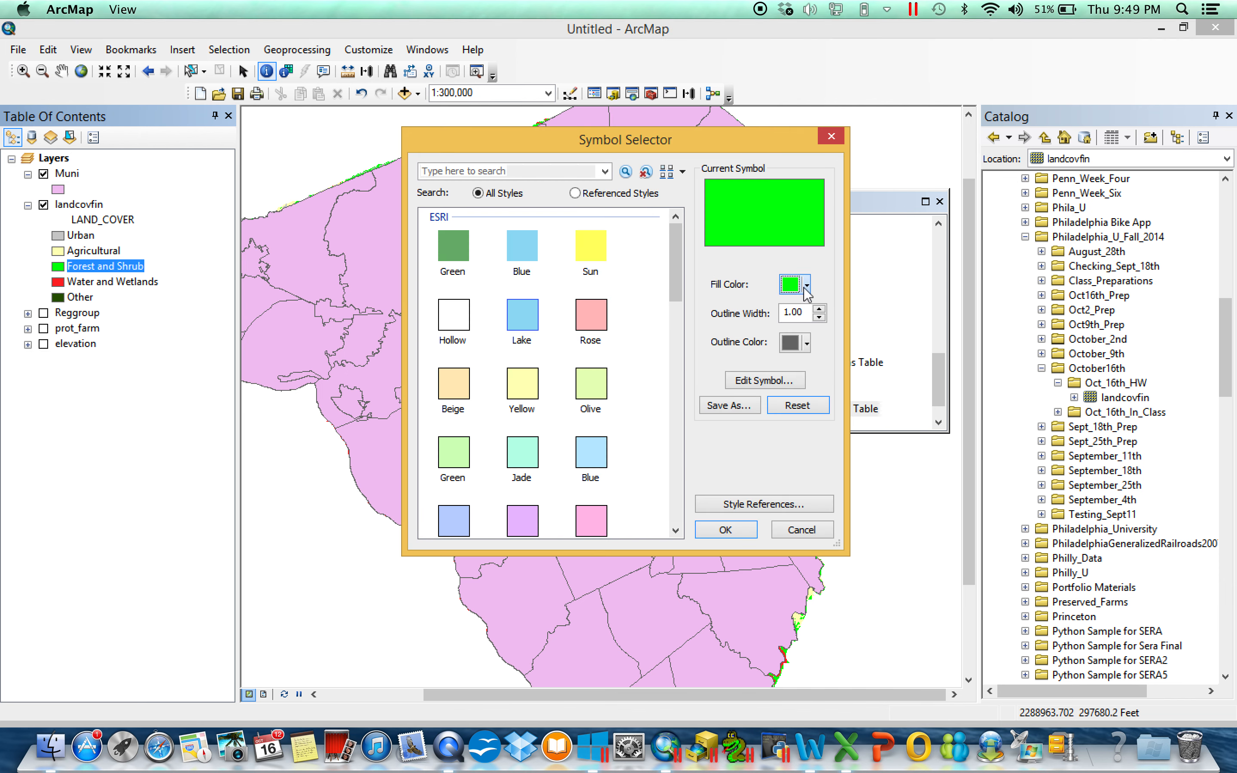
pyautogui.click(793, 285)
pyautogui.click(882, 393)
pyautogui.click(726, 529)
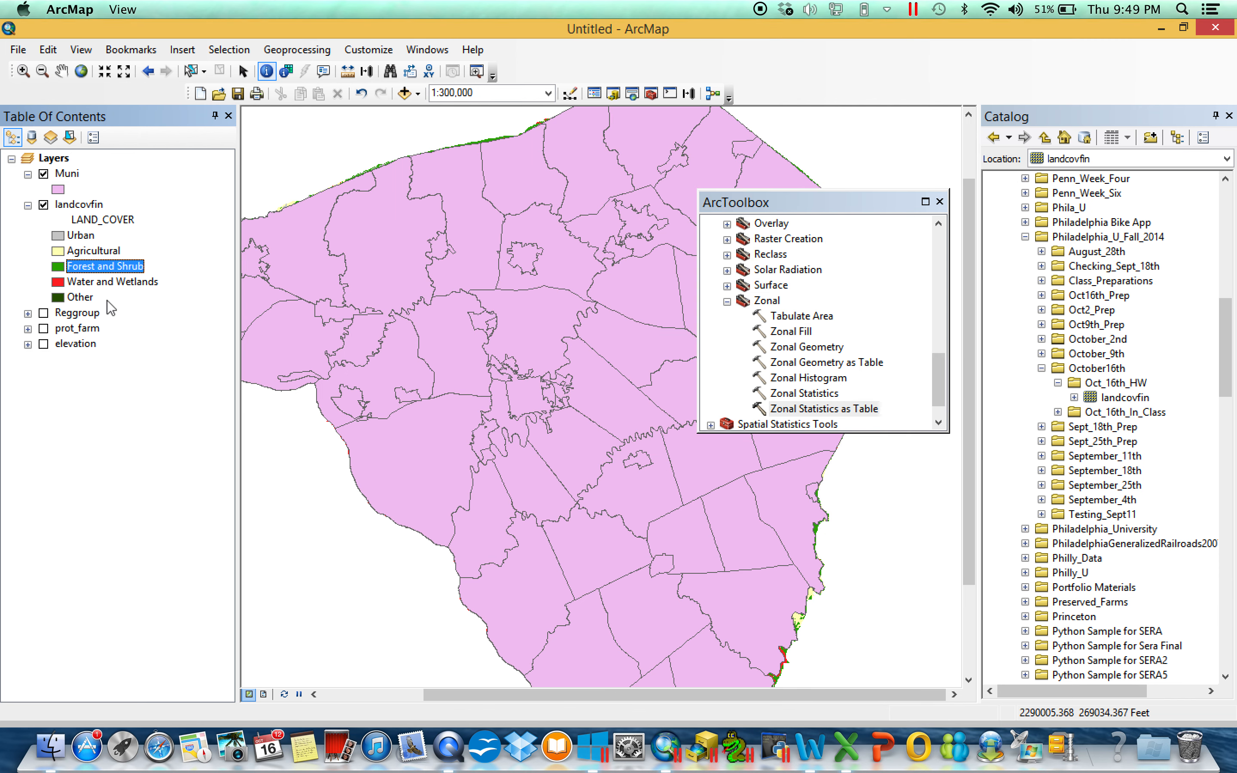
pyautogui.click(58, 282)
pyautogui.click(804, 286)
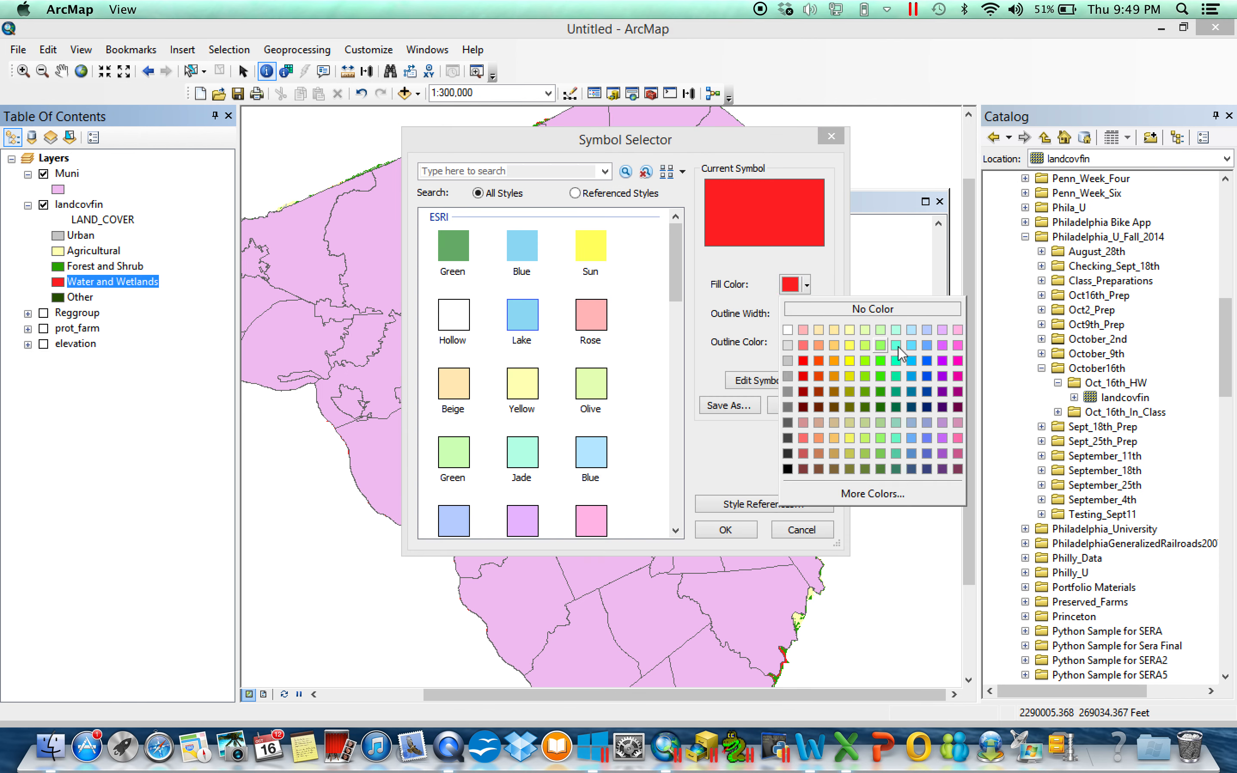
pyautogui.click(925, 349)
pyautogui.click(726, 530)
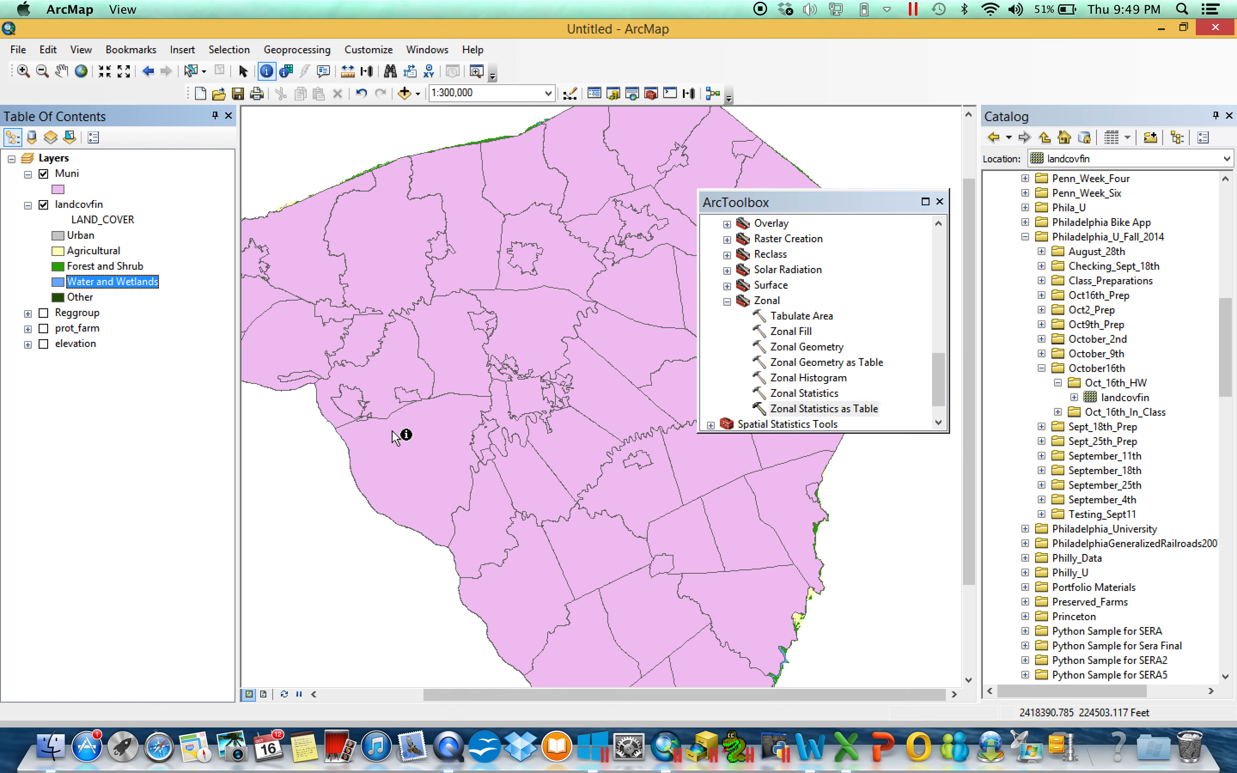
# Recolor landcovfin's Other class black.
pyautogui.click(62, 297)
pyautogui.click(808, 287)
pyautogui.click(790, 477)
pyautogui.click(708, 531)
# Join the majority table to Muni, matching on the MUNICIPALI field and keeping all records.
pyautogui.rightClick(77, 175)
pyautogui.moveTo(298, 244)
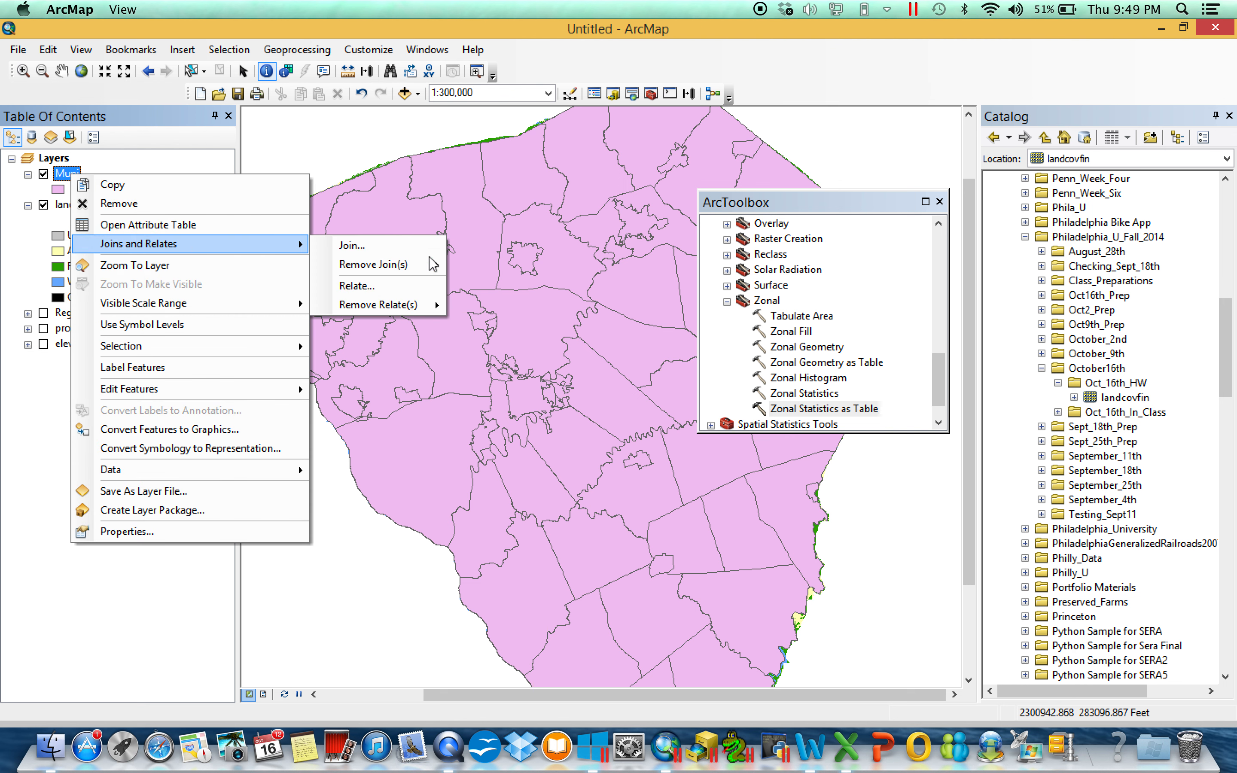
pyautogui.click(358, 245)
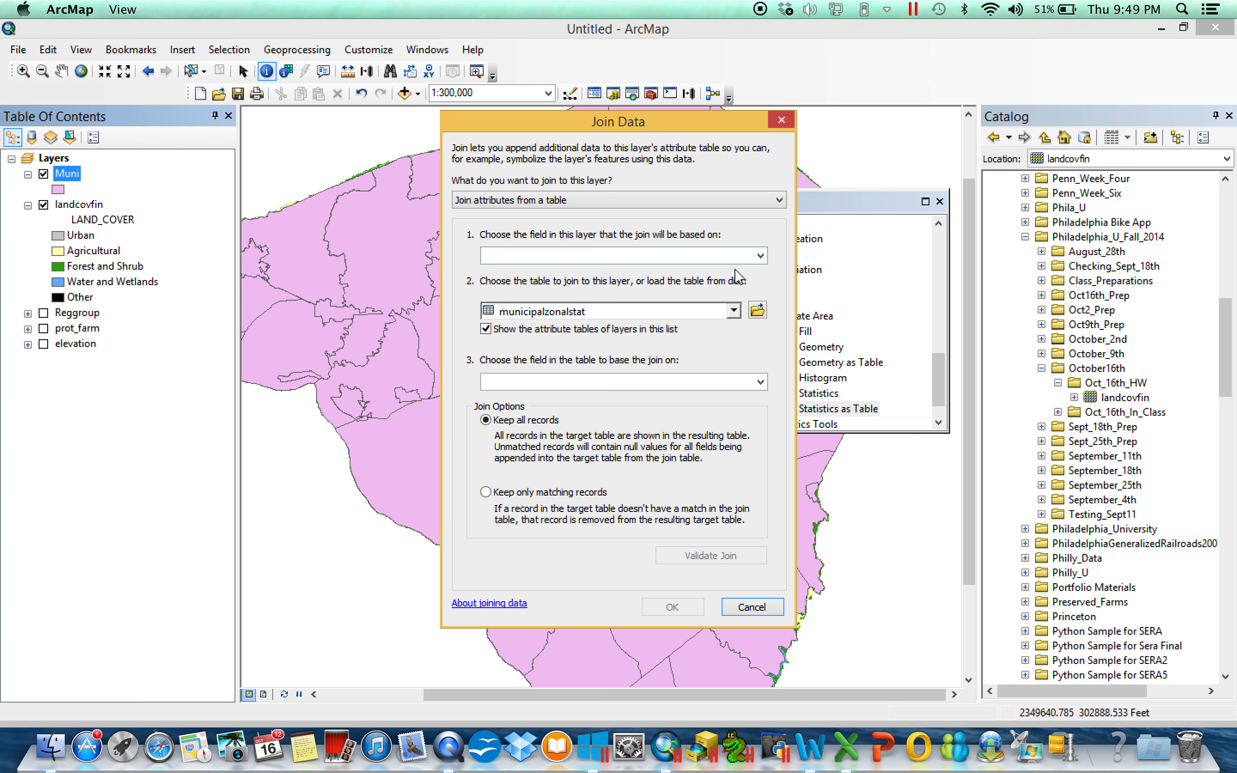
pyautogui.click(667, 312)
pyautogui.click(580, 328)
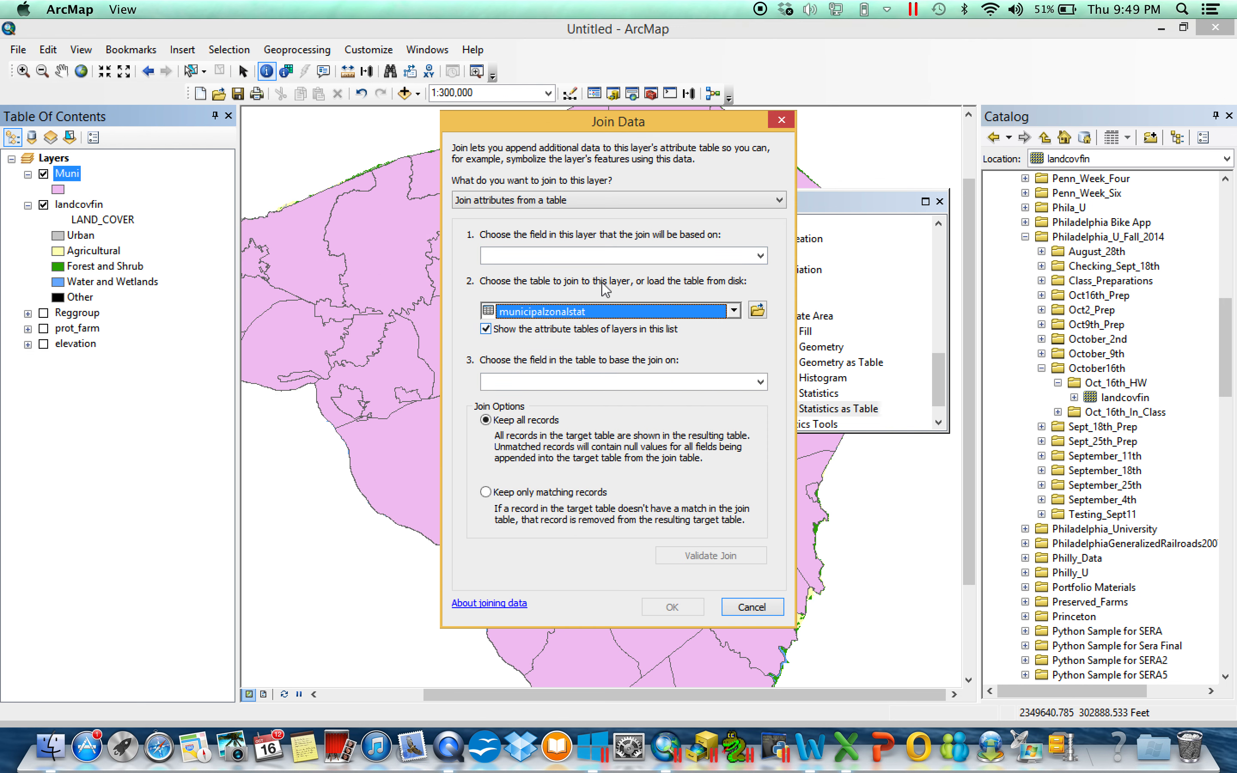
pyautogui.click(591, 314)
pyautogui.click(543, 345)
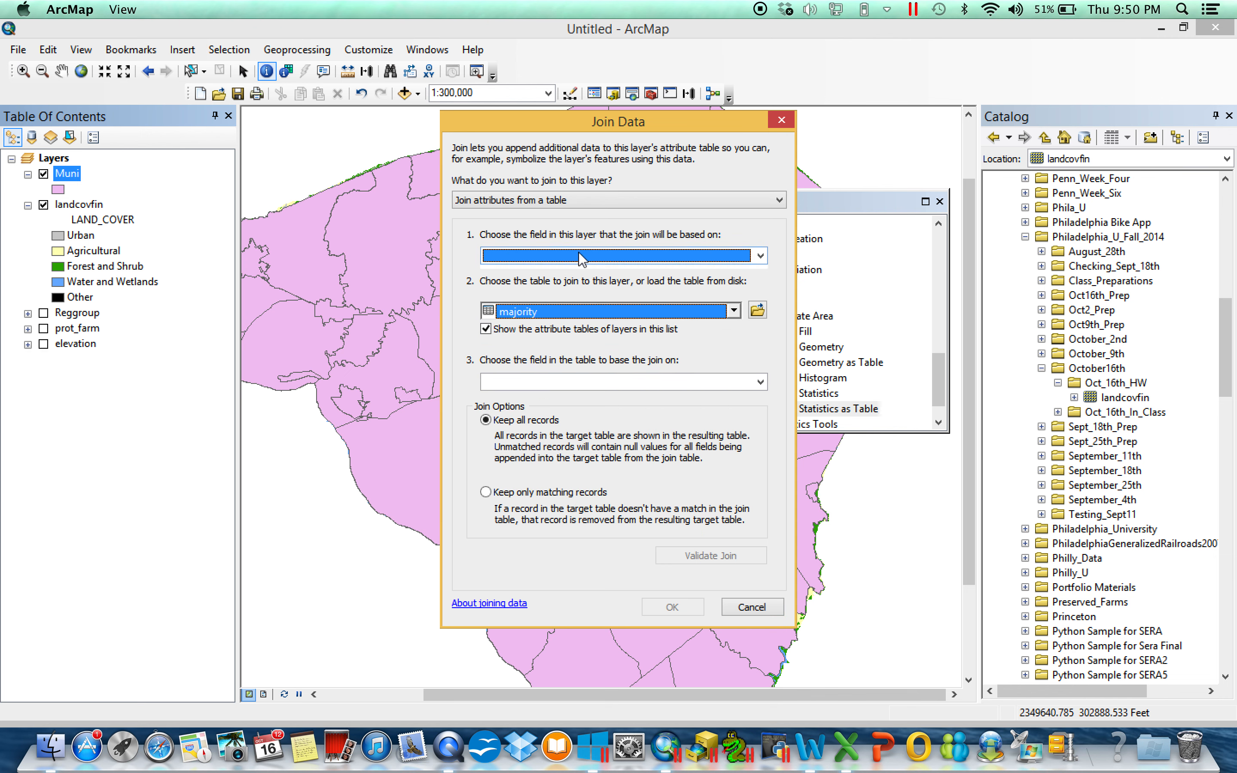
pyautogui.click(557, 256)
pyautogui.click(555, 282)
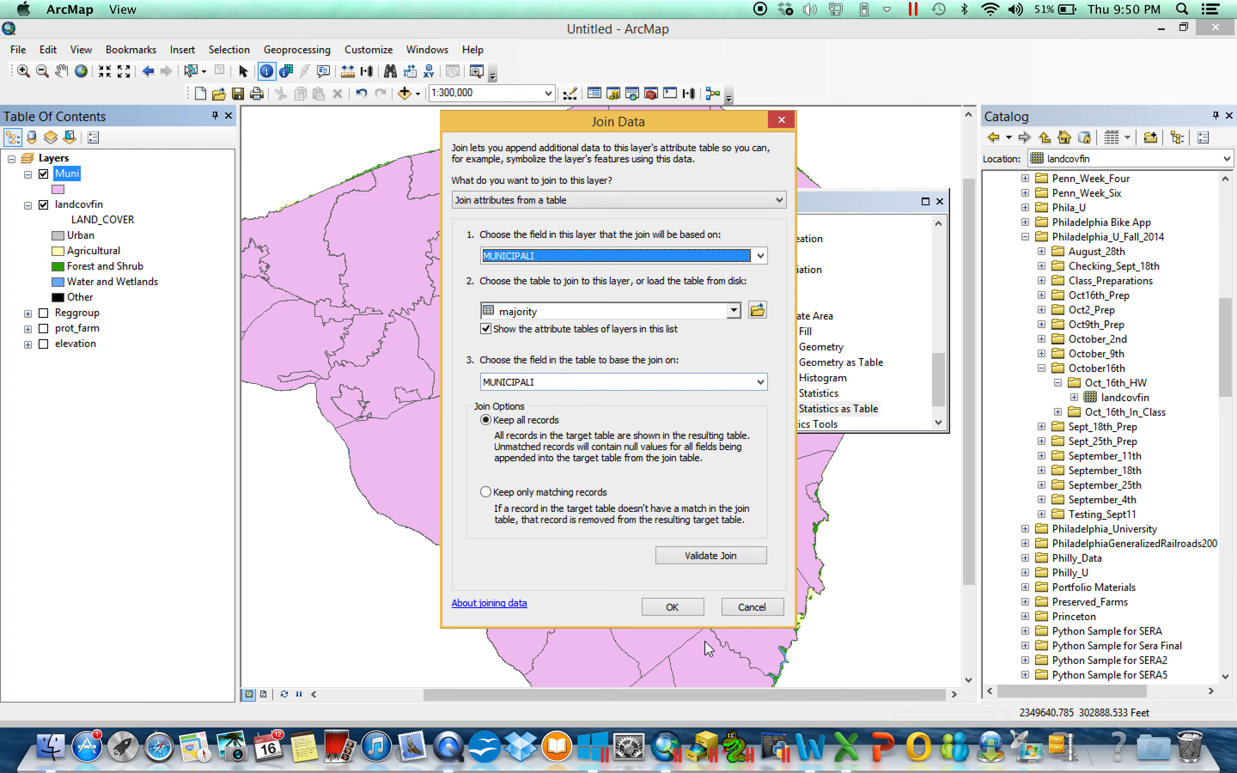
pyautogui.click(696, 613)
pyautogui.click(548, 393)
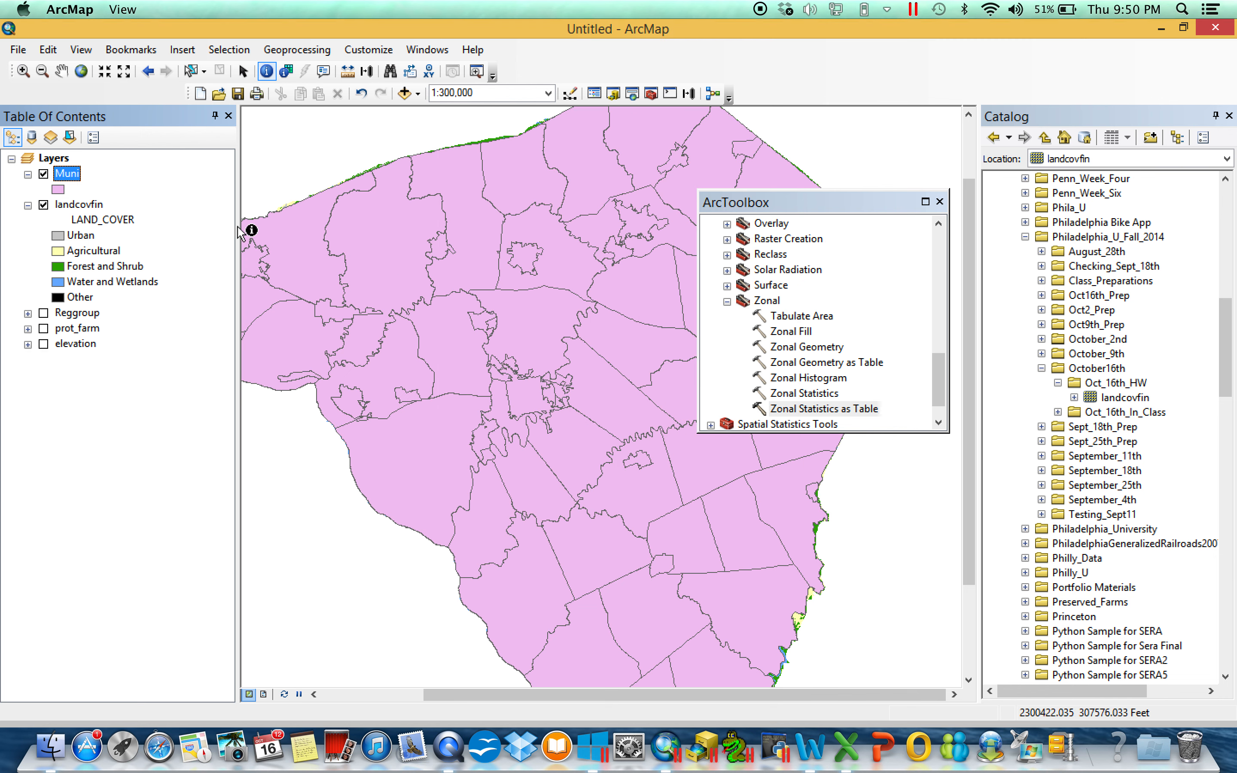
# Open Muni's attribute table and sort it in ascending order by the MAJORITY field.
pyautogui.rightClick(70, 175)
pyautogui.click(108, 223)
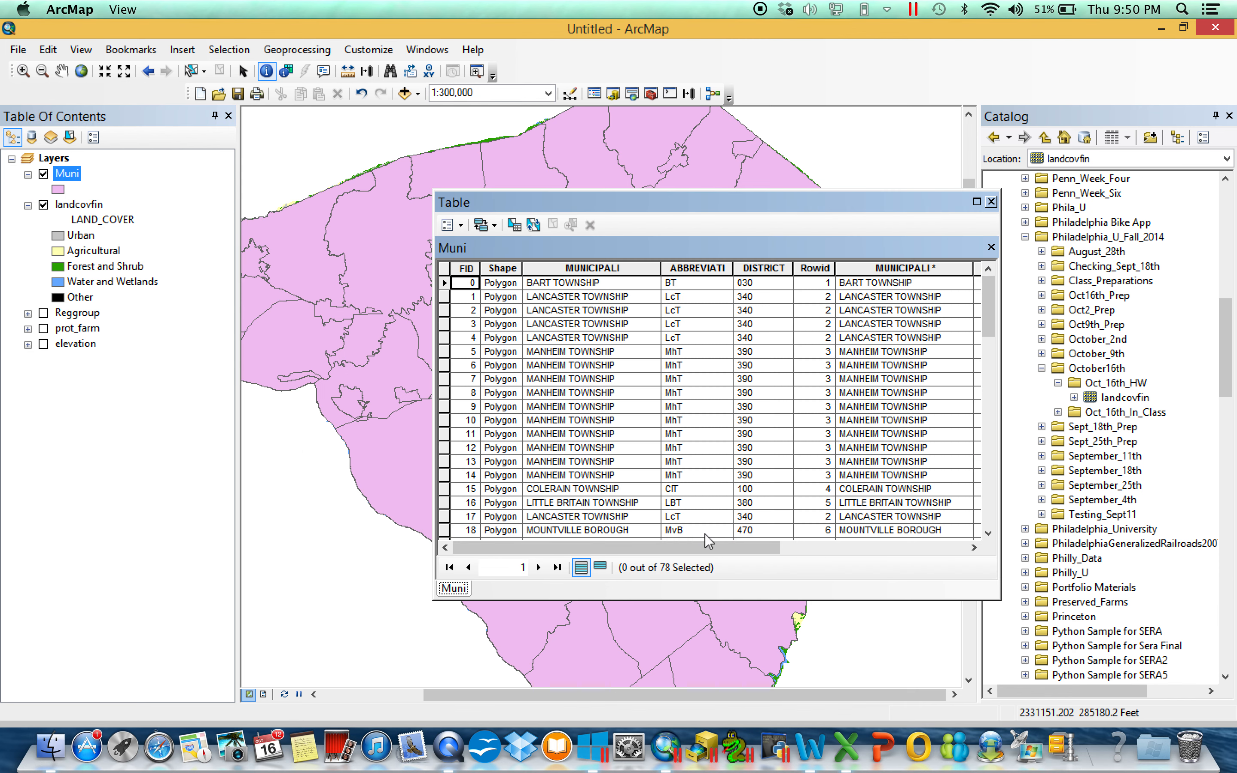
pyautogui.moveTo(716, 550); pyautogui.dragTo(902, 572)
pyautogui.rightClick(896, 269)
pyautogui.click(955, 279)
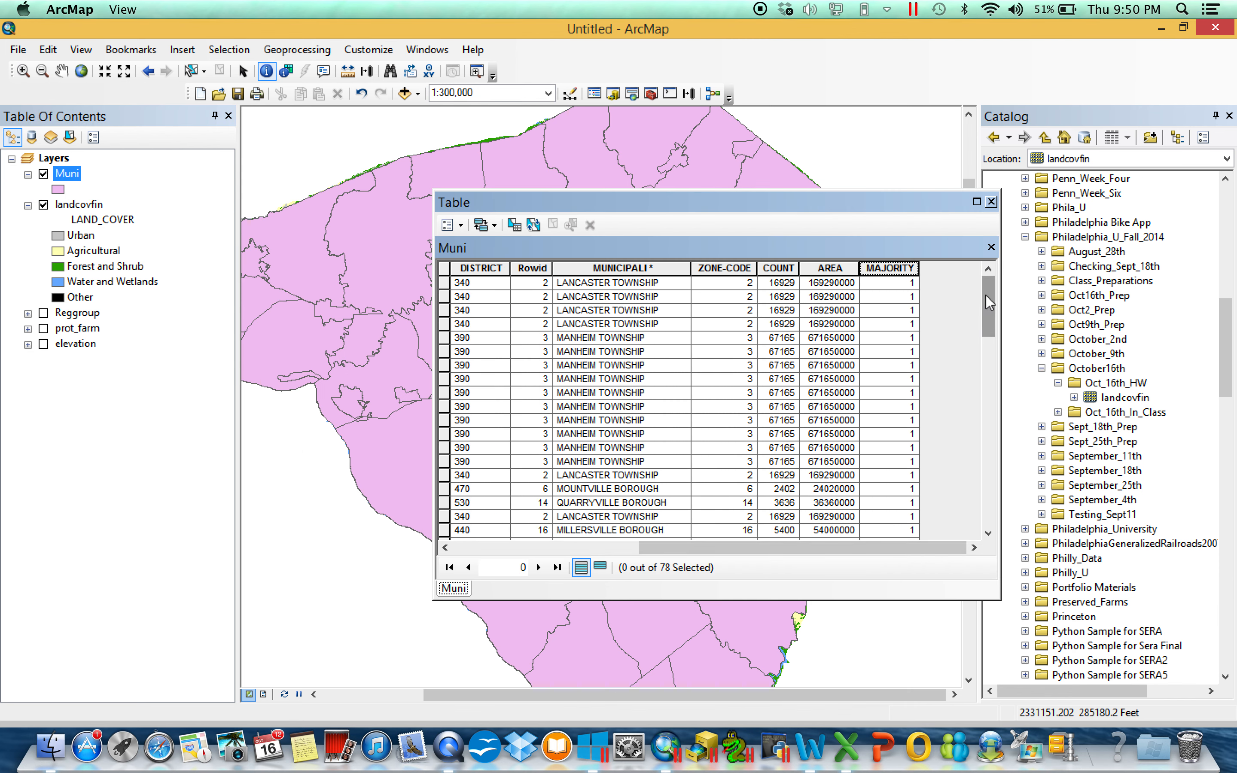
# Compare the class values in landcovfin's attribute table with Muni's joined MAJORITY values, and close the tables.
pyautogui.rightClick(78, 204)
pyautogui.click(121, 256)
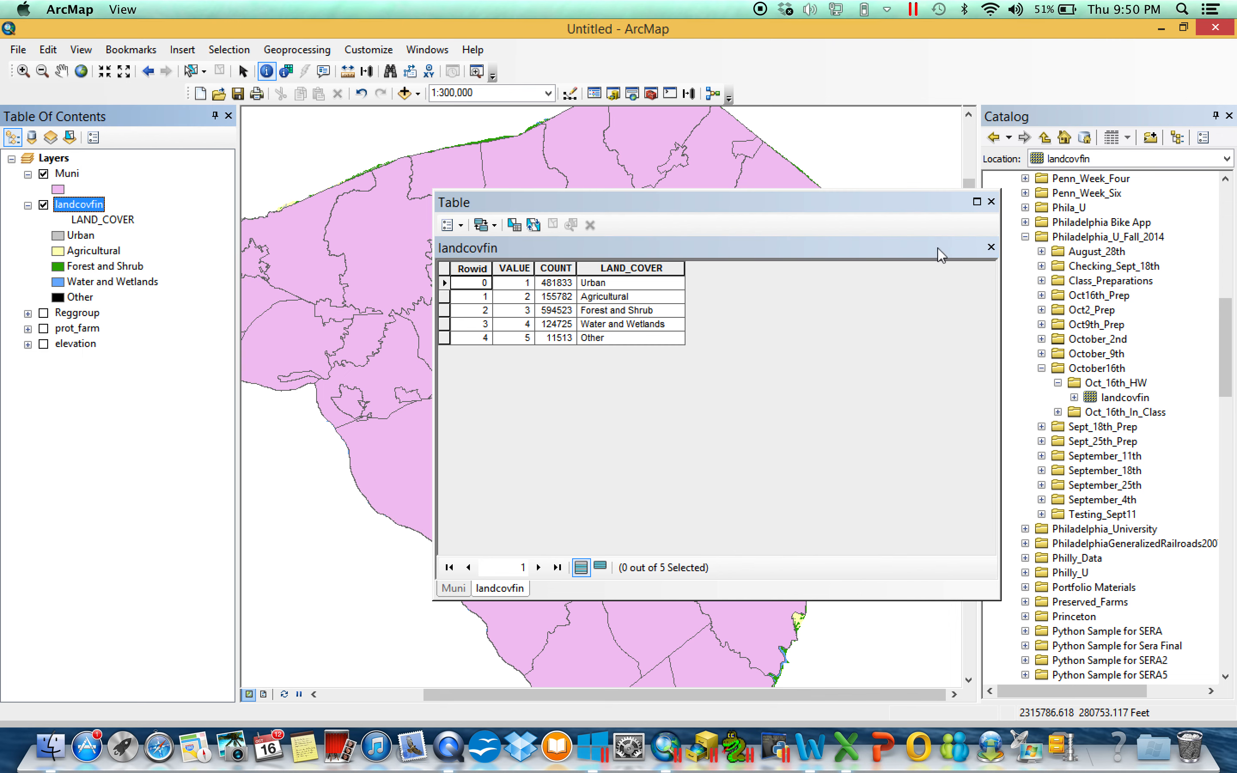
pyautogui.click(453, 588)
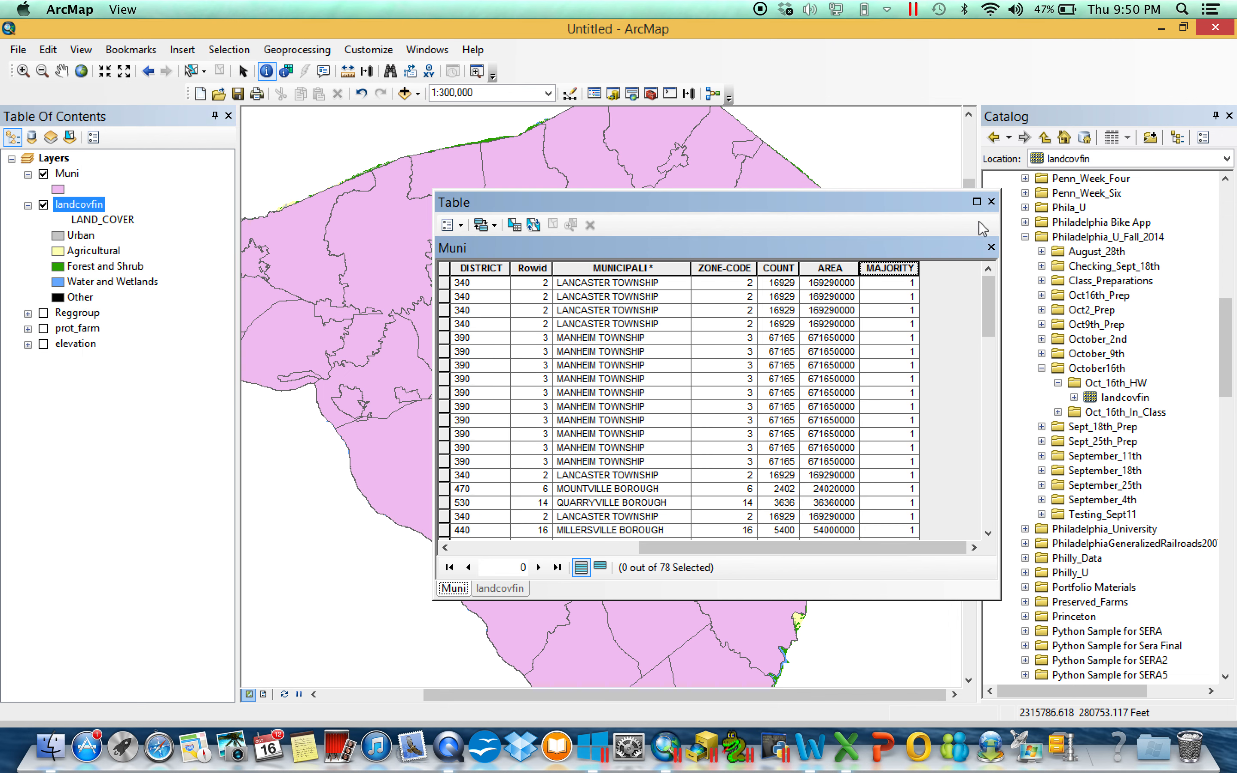
pyautogui.click(992, 202)
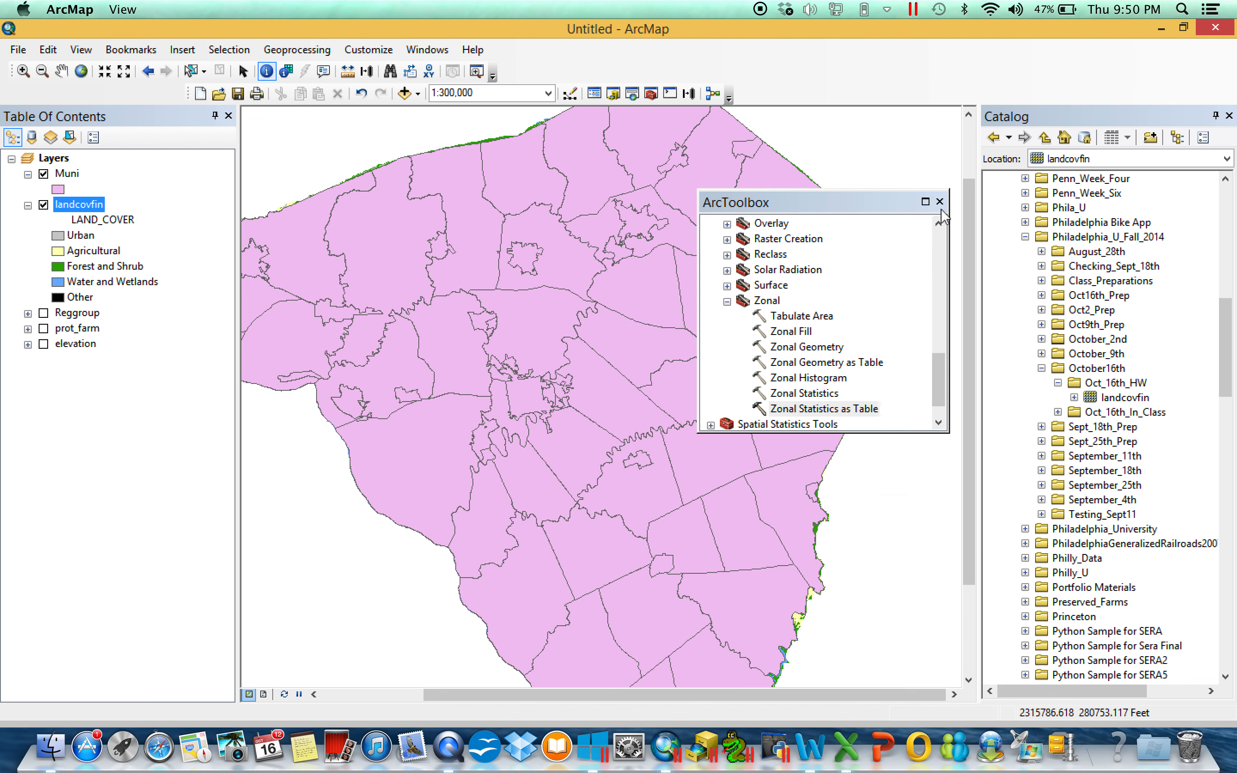
pyautogui.rightClick(91, 206)
pyautogui.click(134, 459)
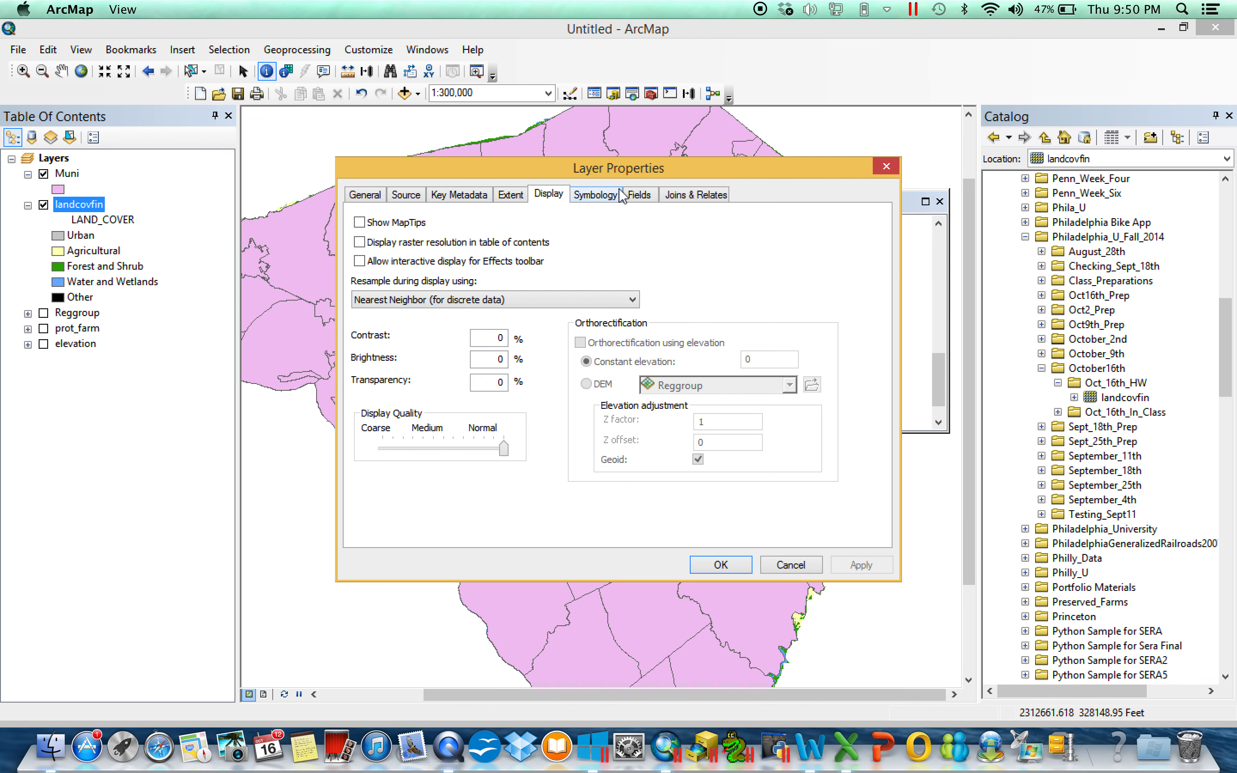
pyautogui.click(592, 195)
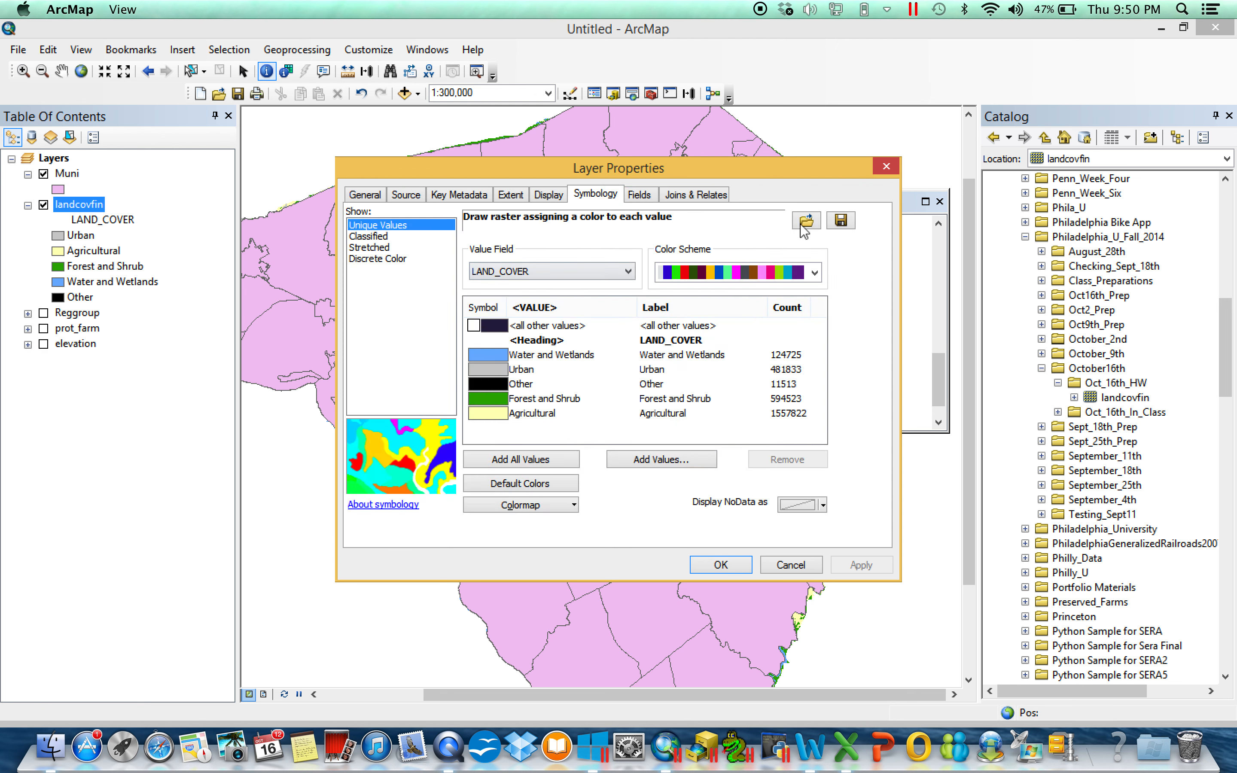
pyautogui.click(887, 167)
# Symbolize Muni by unique values of the MAJORITY field and add all values.
pyautogui.rightClick(67, 177)
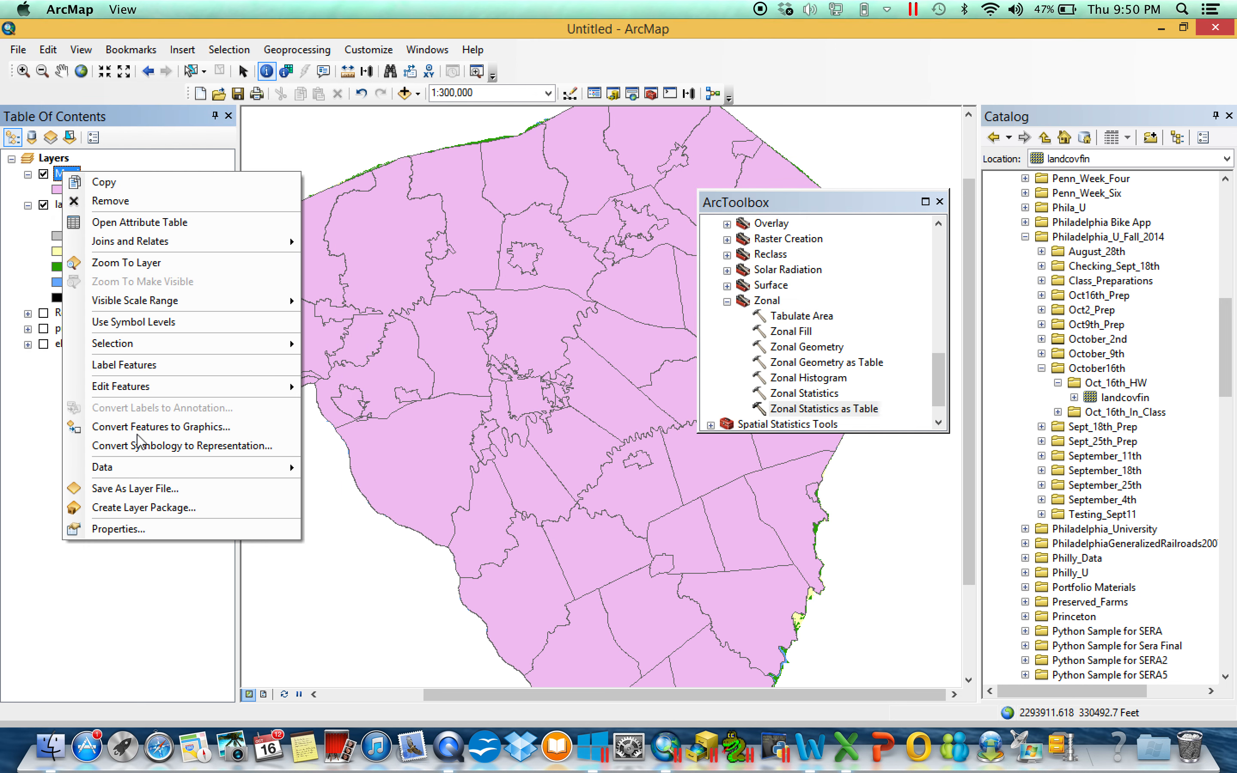
pyautogui.click(159, 529)
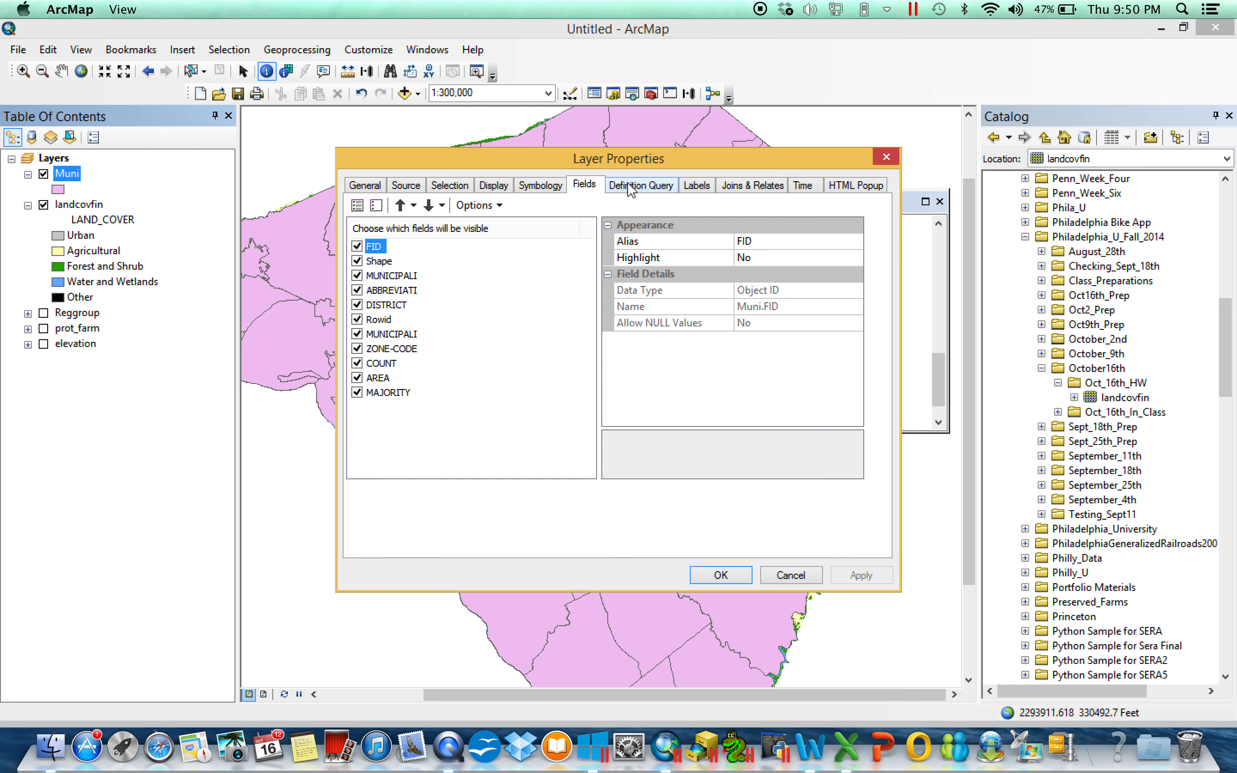
pyautogui.click(543, 185)
pyautogui.click(393, 244)
pyautogui.click(542, 245)
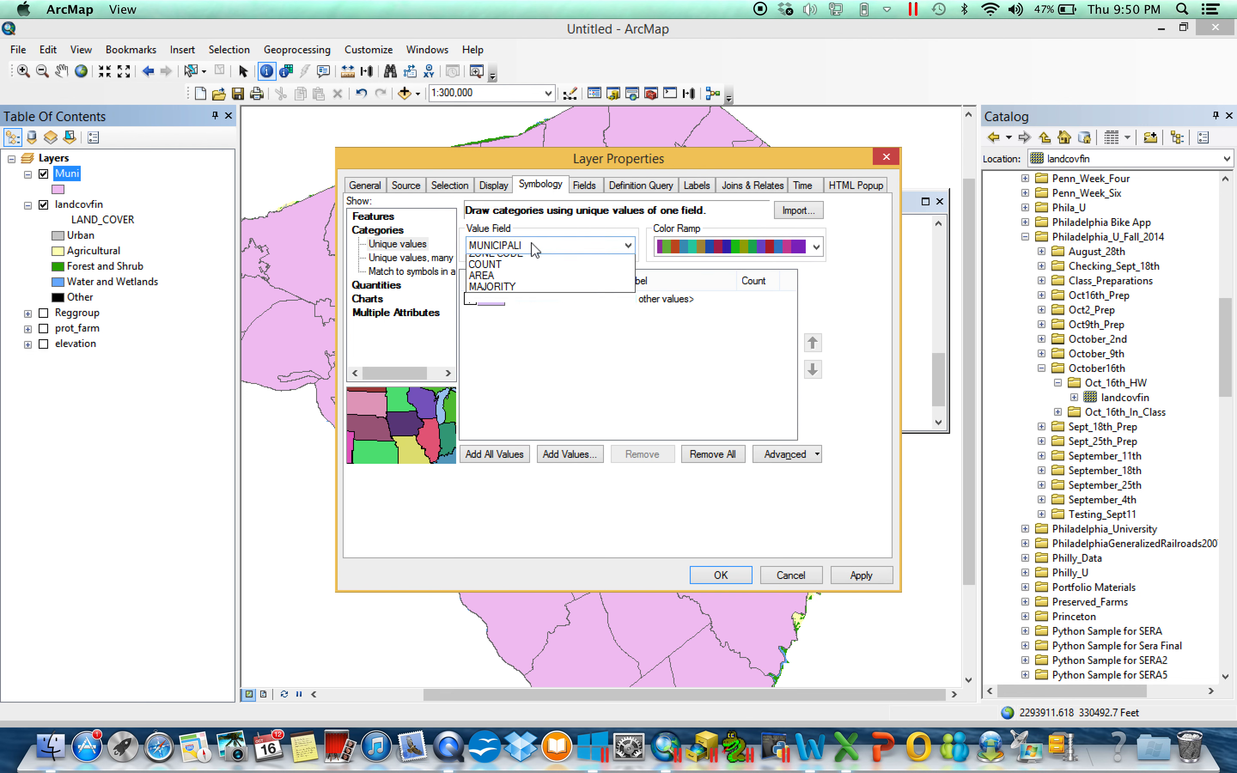
pyautogui.click(541, 429)
pyautogui.click(513, 459)
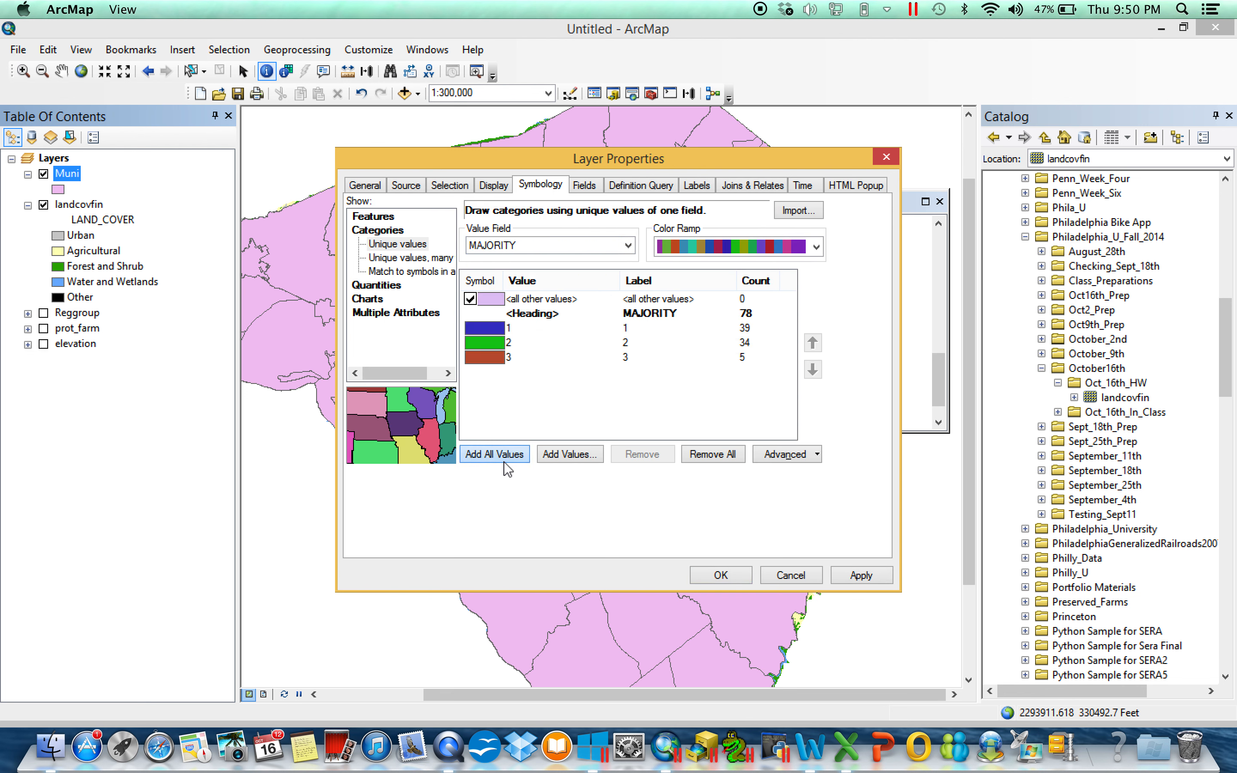
# Label Muni's values 1, 2 and 3 as Urban is Most, Agricultural is Most and Forest is Most.
pyautogui.click(659, 330)
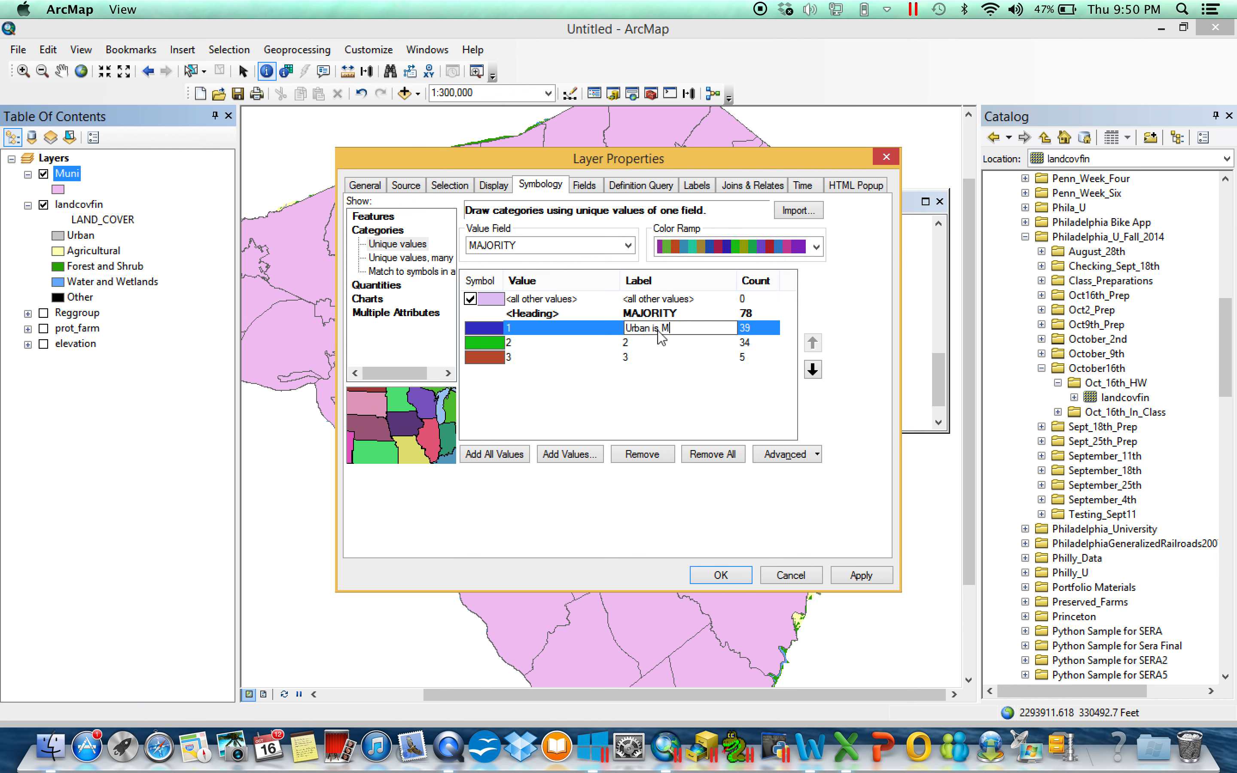
pyautogui.click(648, 344)
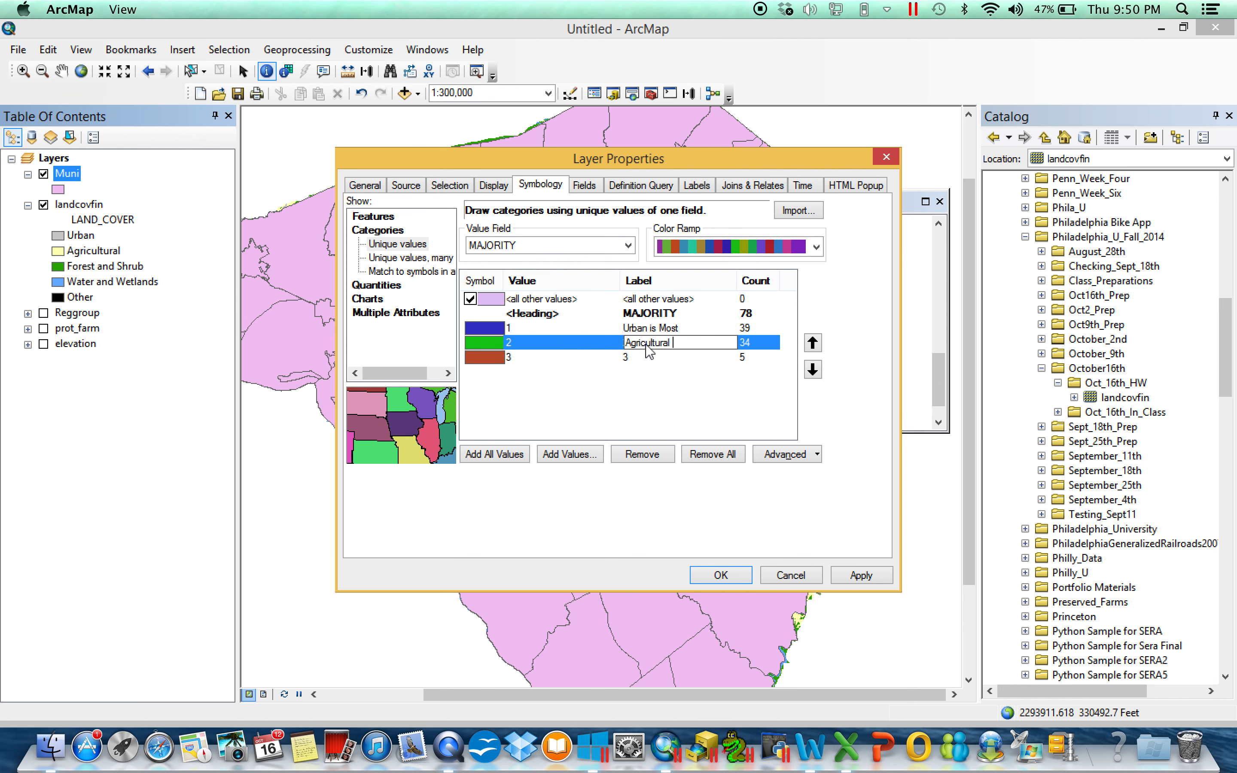
pyautogui.click(648, 358)
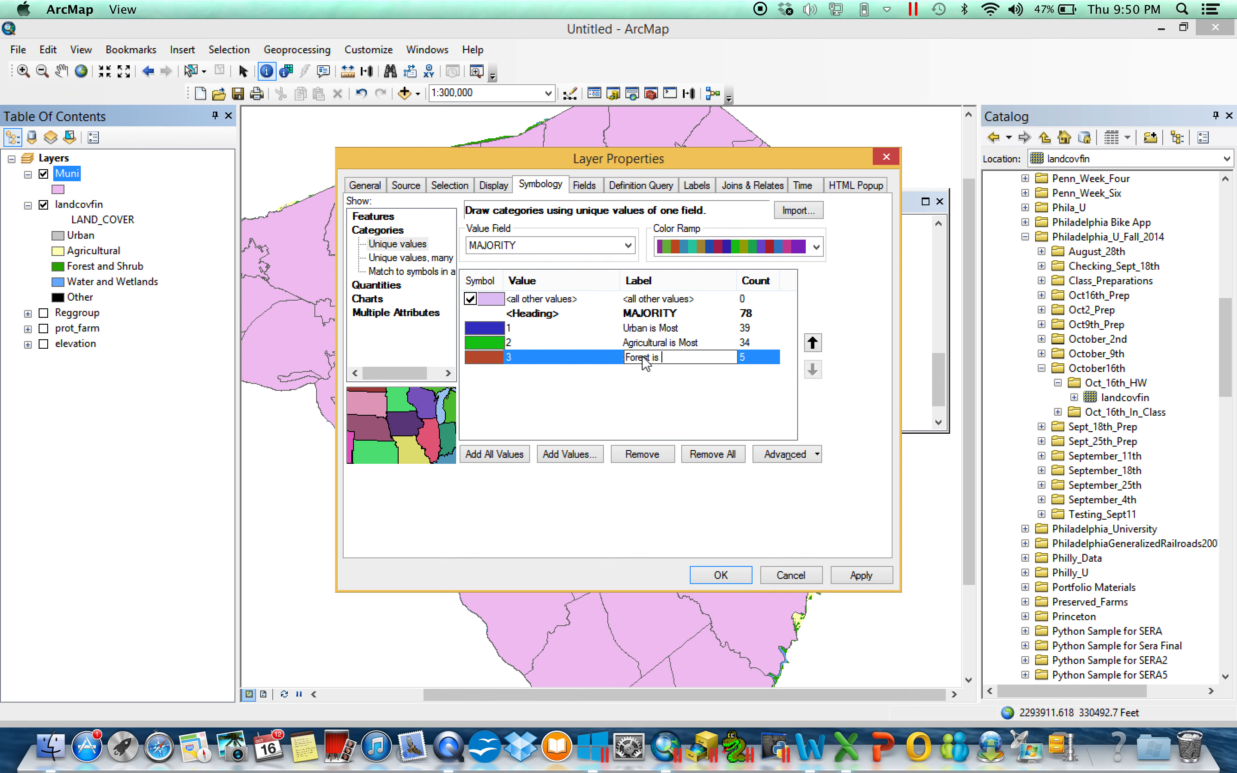
pyautogui.press('Return')
# Fill Muni's Urban is Most class with light grey and its Agricultural is Most class with pale yellow.
pyautogui.click(492, 335)
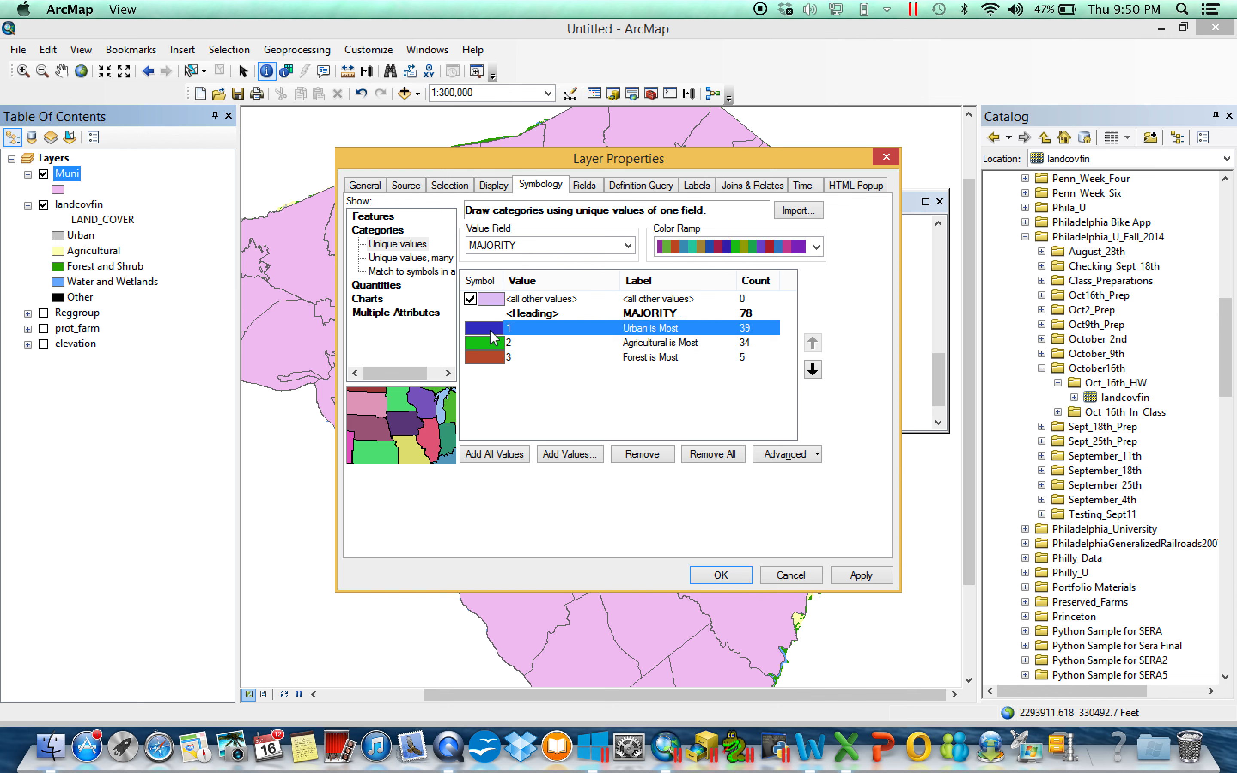
pyautogui.doubleClick(489, 335)
pyautogui.click(807, 285)
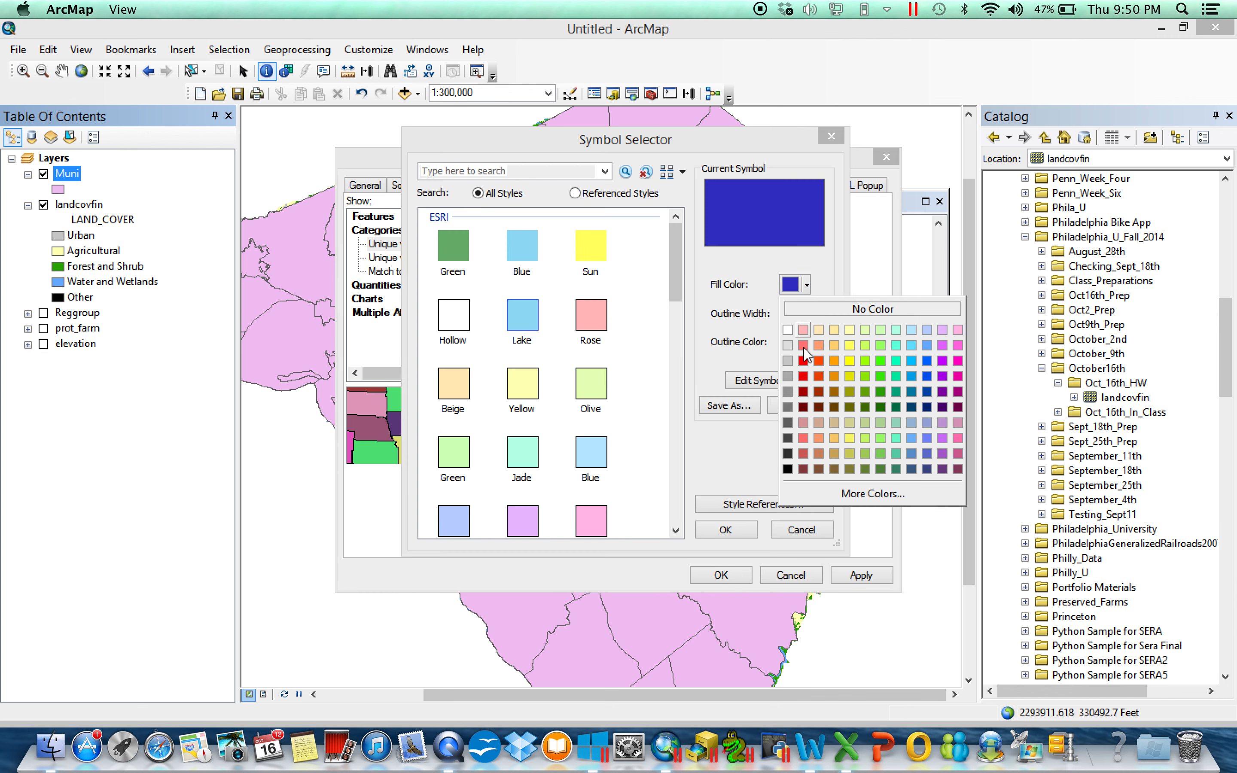
pyautogui.click(790, 362)
pyautogui.click(736, 535)
pyautogui.doubleClick(490, 343)
pyautogui.click(802, 285)
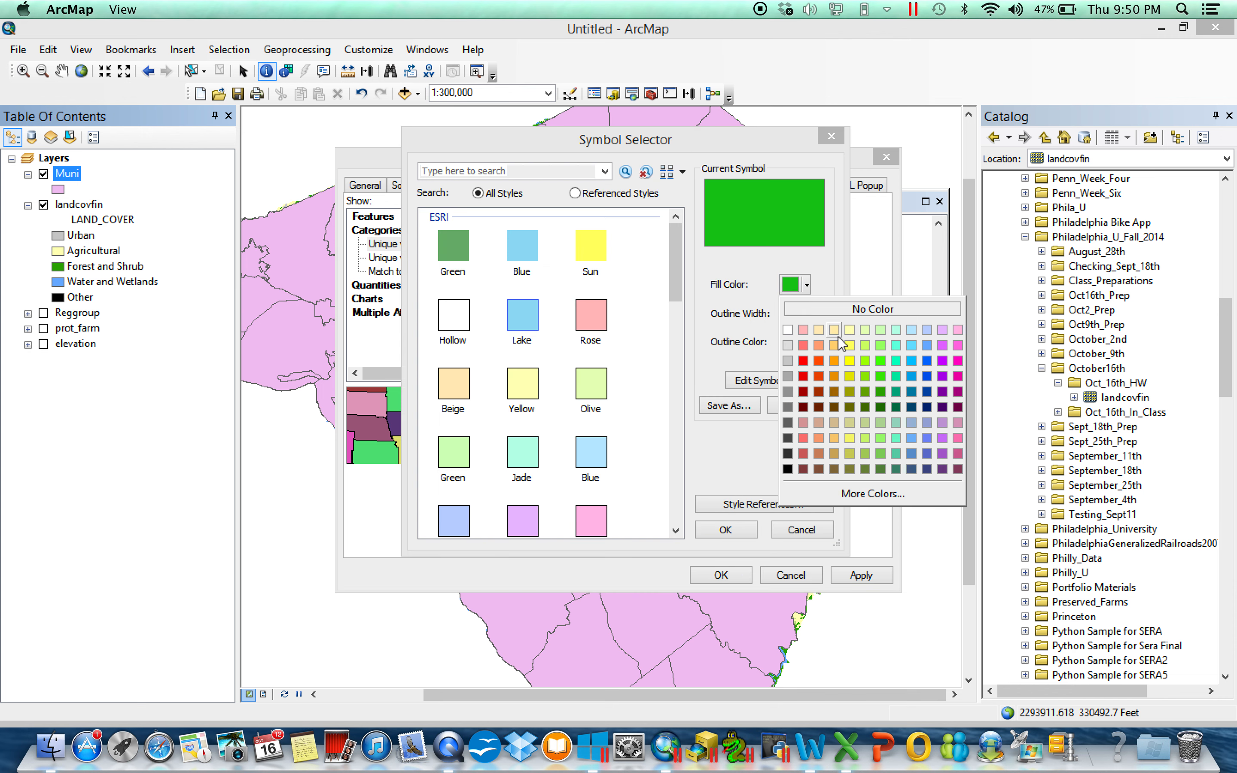
pyautogui.click(852, 331)
pyautogui.click(726, 530)
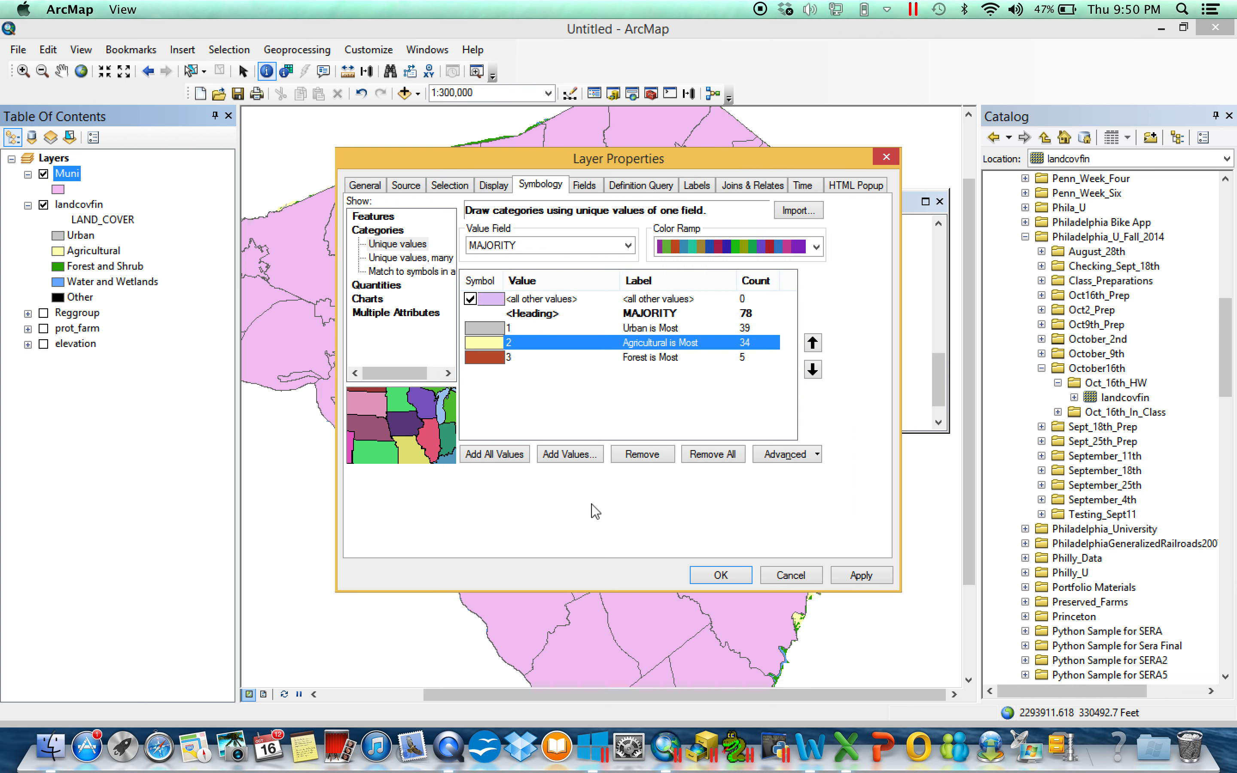
# Fill Muni's Forest is Most class with dark green and apply the symbology to the map.
pyautogui.doubleClick(488, 360)
pyautogui.click(802, 285)
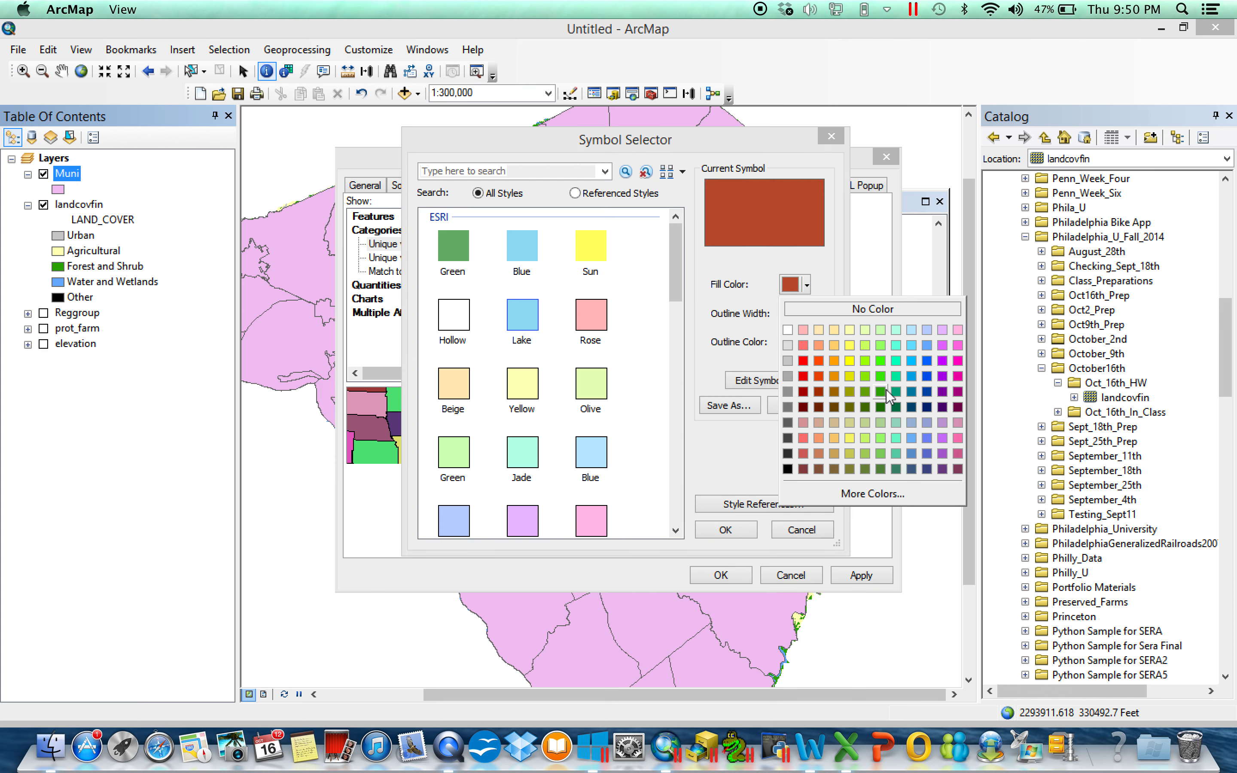
pyautogui.click(886, 391)
pyautogui.click(726, 530)
pyautogui.click(721, 575)
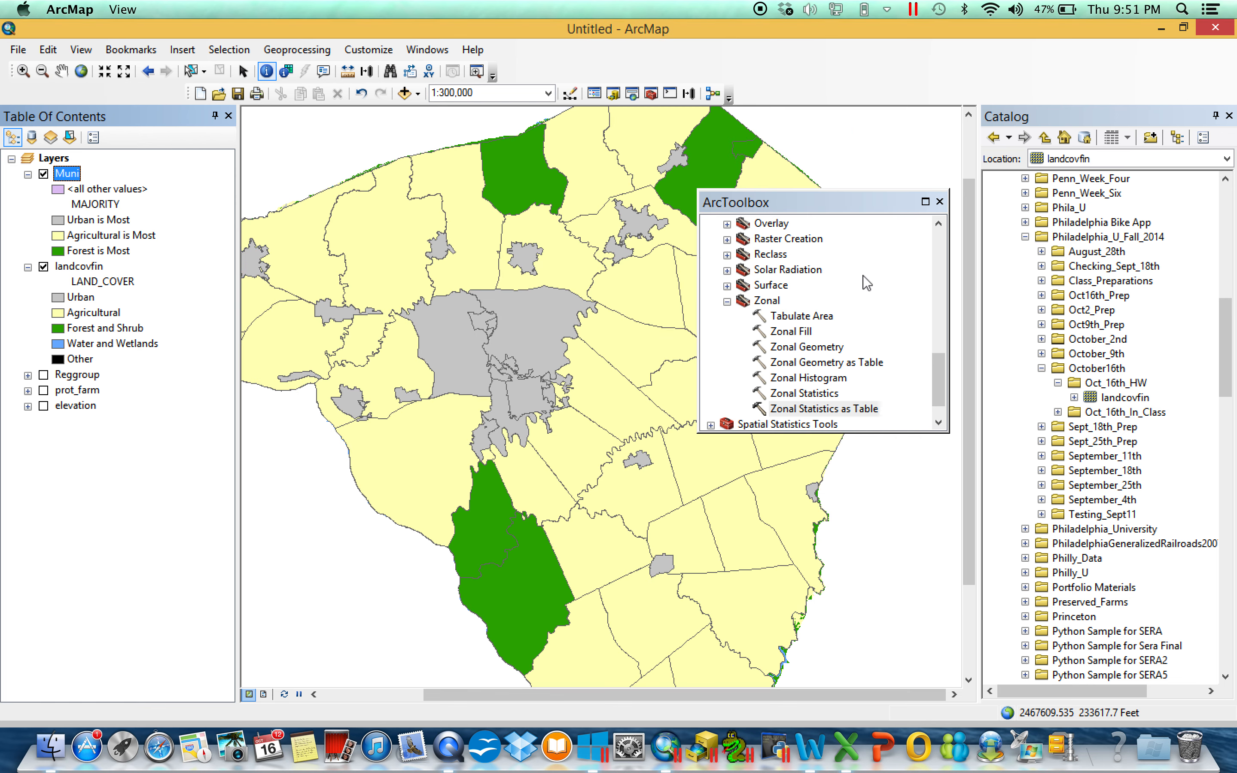
# Move ArcToolbox off the map and toggle Muni's visibility repeatedly to compare majority land cover with the landcovfin raster.
pyautogui.moveTo(795, 203); pyautogui.dragTo(923, 206)
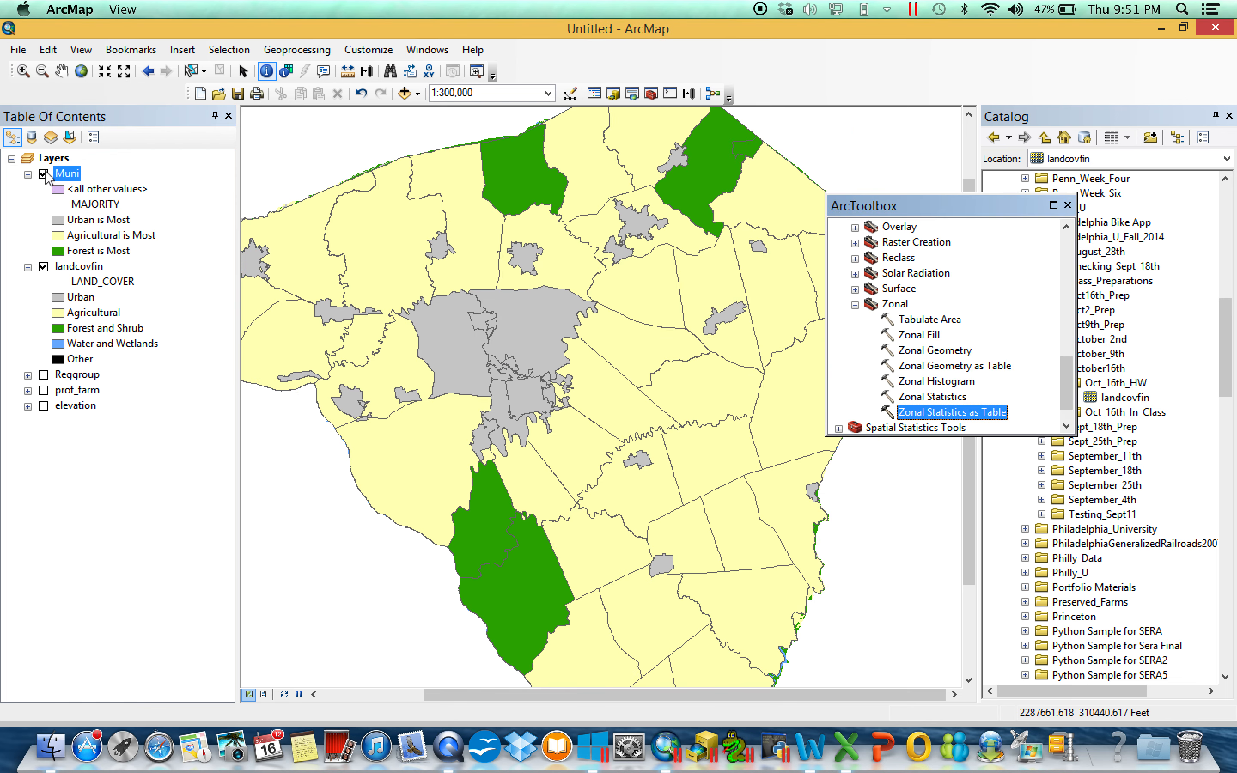
pyautogui.click(44, 174)
pyautogui.click(44, 174)
pyautogui.click(44, 174)
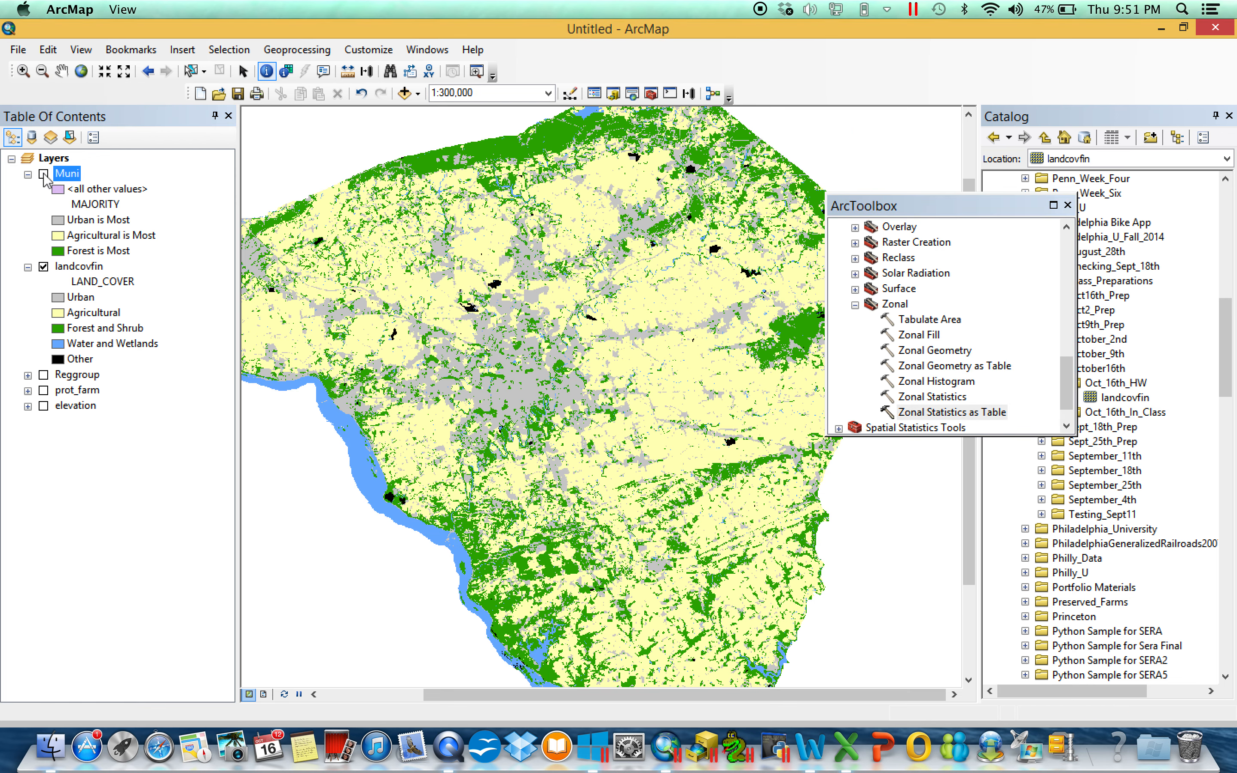
pyautogui.click(44, 174)
pyautogui.click(44, 174)
pyautogui.click(44, 174)
pyautogui.click(43, 174)
pyautogui.click(43, 174)
pyautogui.click(44, 174)
pyautogui.click(44, 174)
pyautogui.click(44, 174)
pyautogui.click(44, 174)
pyautogui.click(43, 174)
pyautogui.click(44, 174)
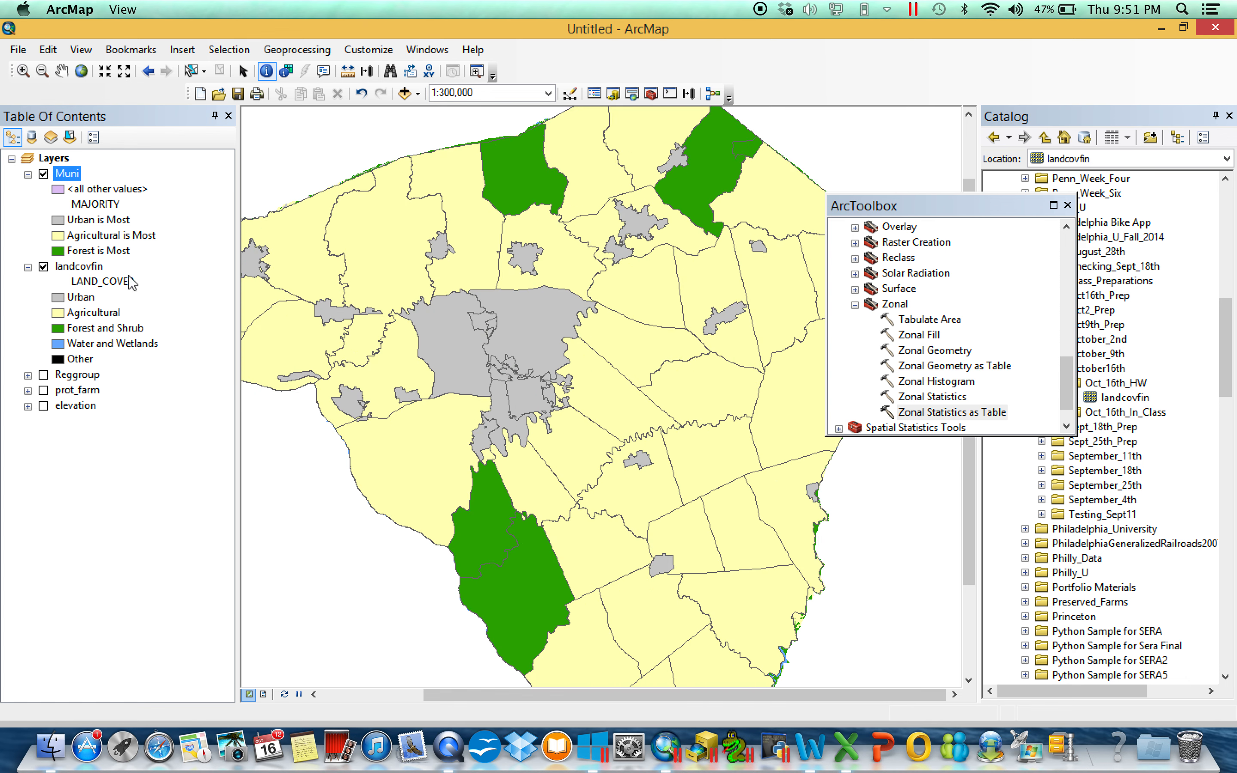
pyautogui.click(44, 174)
pyautogui.click(44, 174)
pyautogui.click(44, 174)
pyautogui.click(44, 174)
pyautogui.click(44, 174)
pyautogui.click(44, 174)
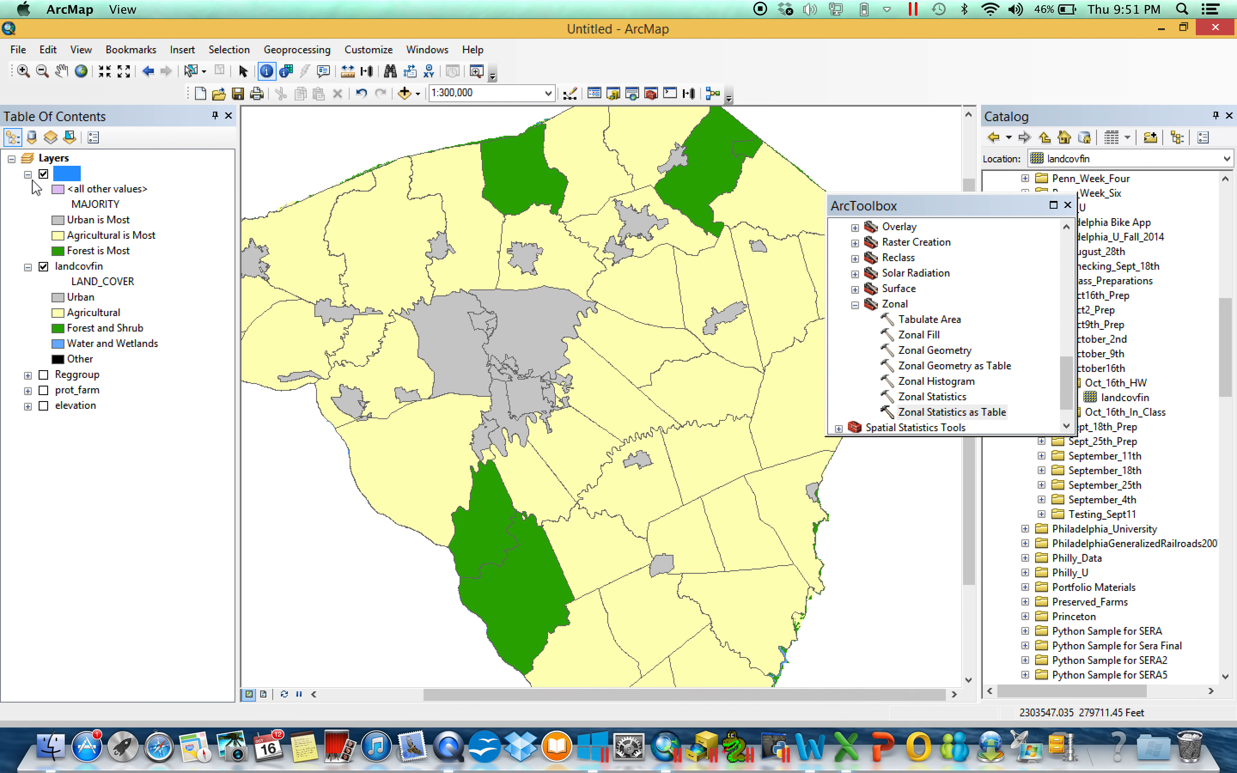
# Collapse the Muni and landcovfin legends and hide landcovfin.
pyautogui.click(28, 175)
pyautogui.click(27, 190)
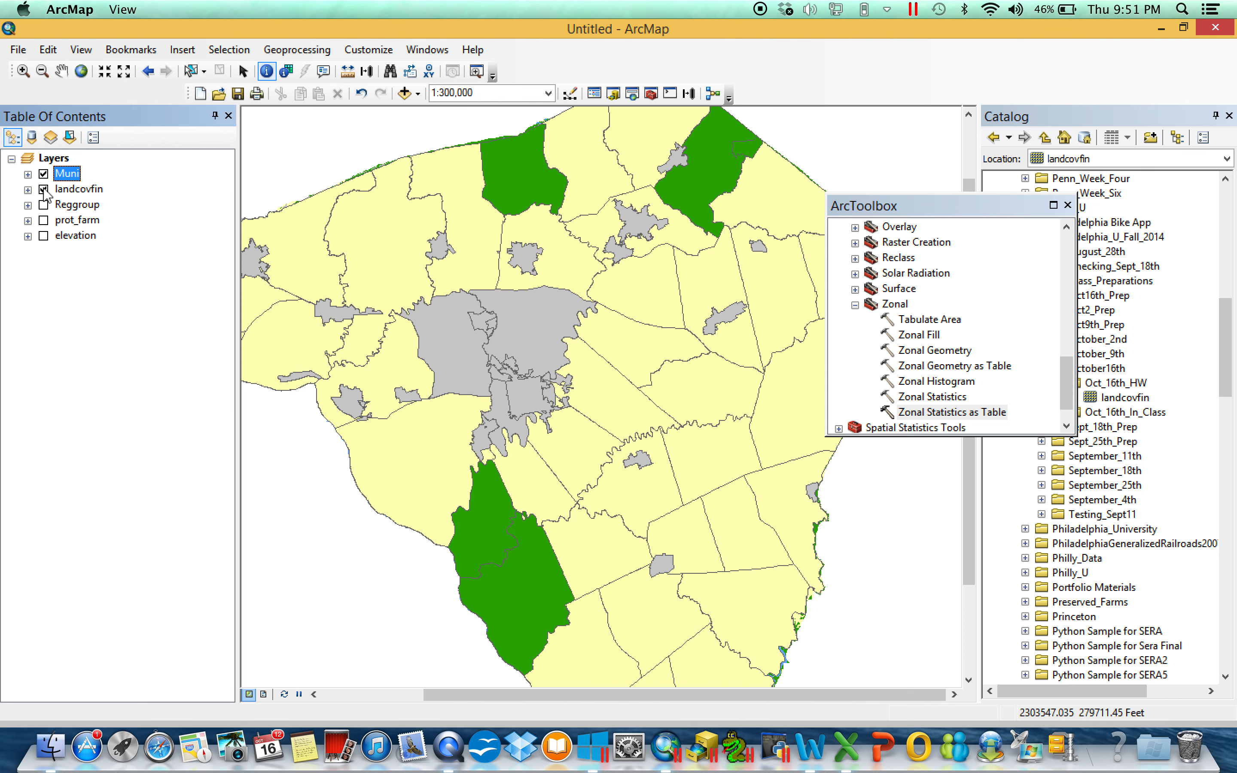
pyautogui.click(43, 190)
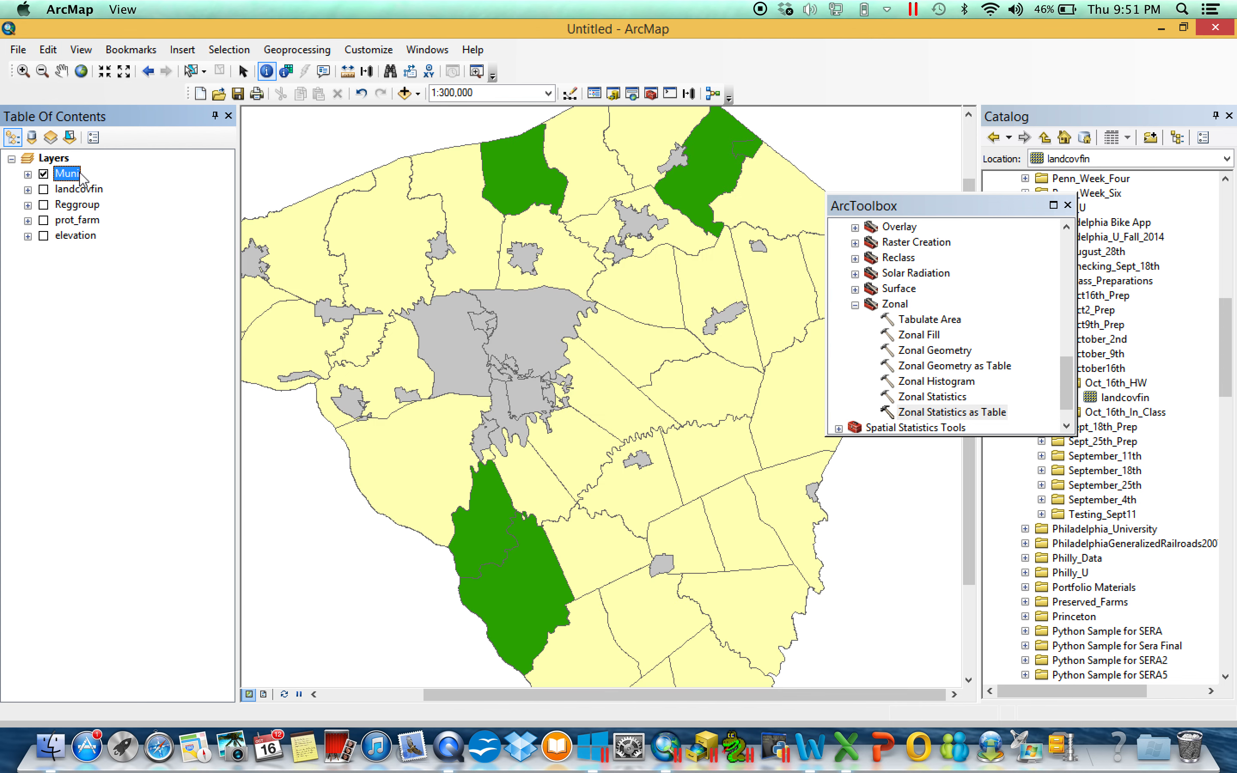
# Remove the table join from the Muni layer.
pyautogui.rightClick(79, 175)
pyautogui.moveTo(266, 241)
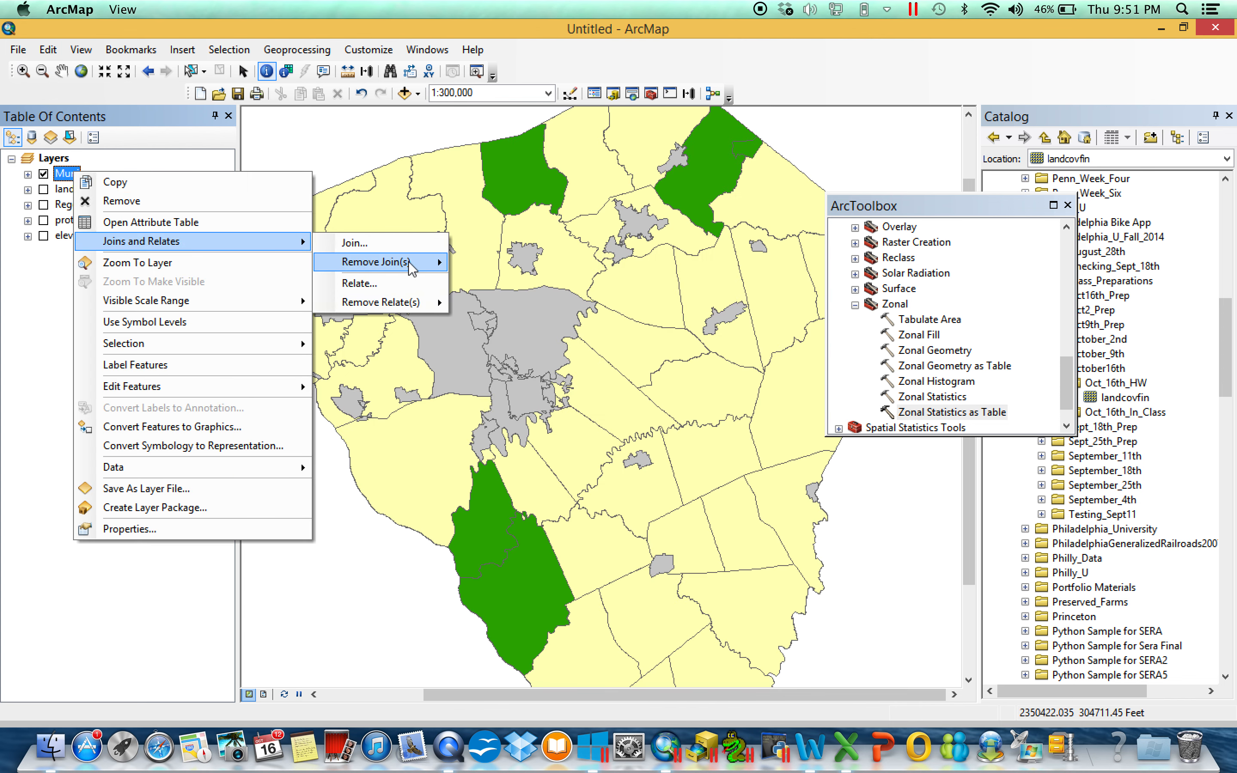
pyautogui.moveTo(412, 266)
pyautogui.click(538, 285)
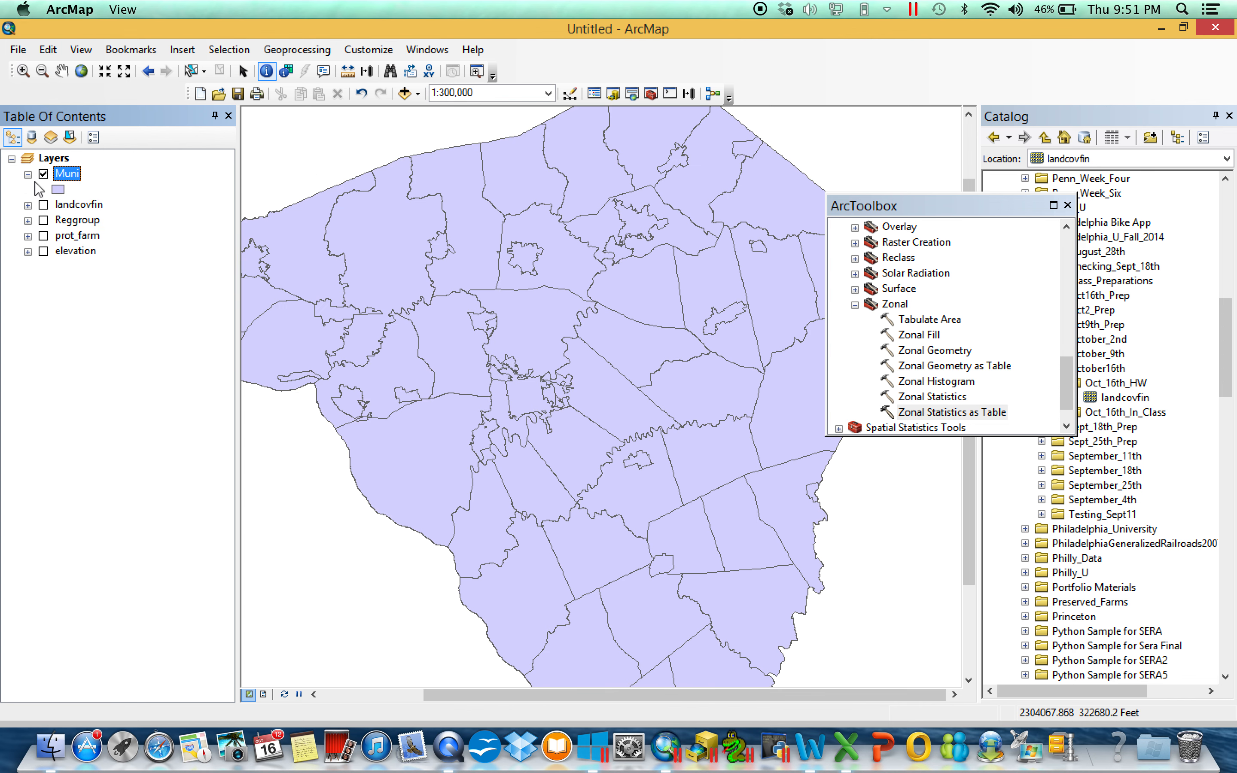
# Hide Muni, expand prot_farm's legend and display prot_farm on the map.
pyautogui.click(44, 174)
pyautogui.click(27, 236)
pyautogui.click(44, 237)
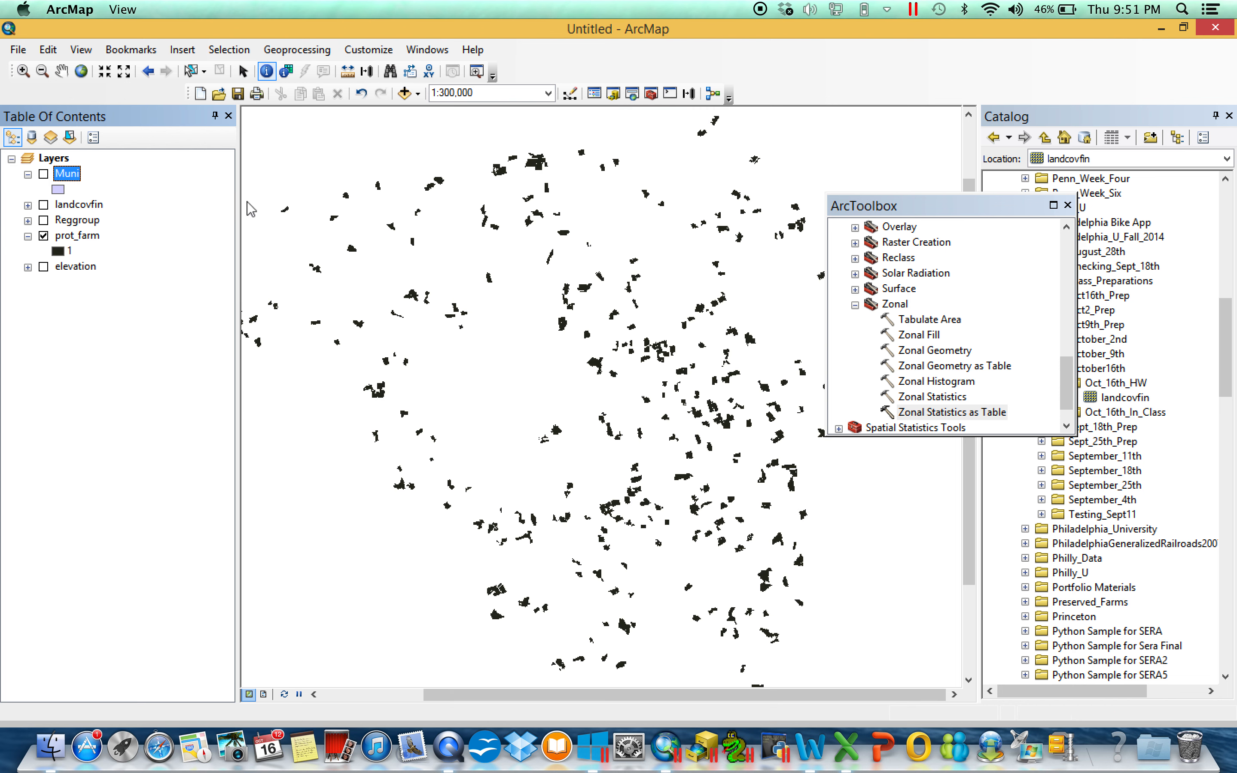
# Hide prot_farm and display the Reggroup layer on the map.
pyautogui.click(44, 236)
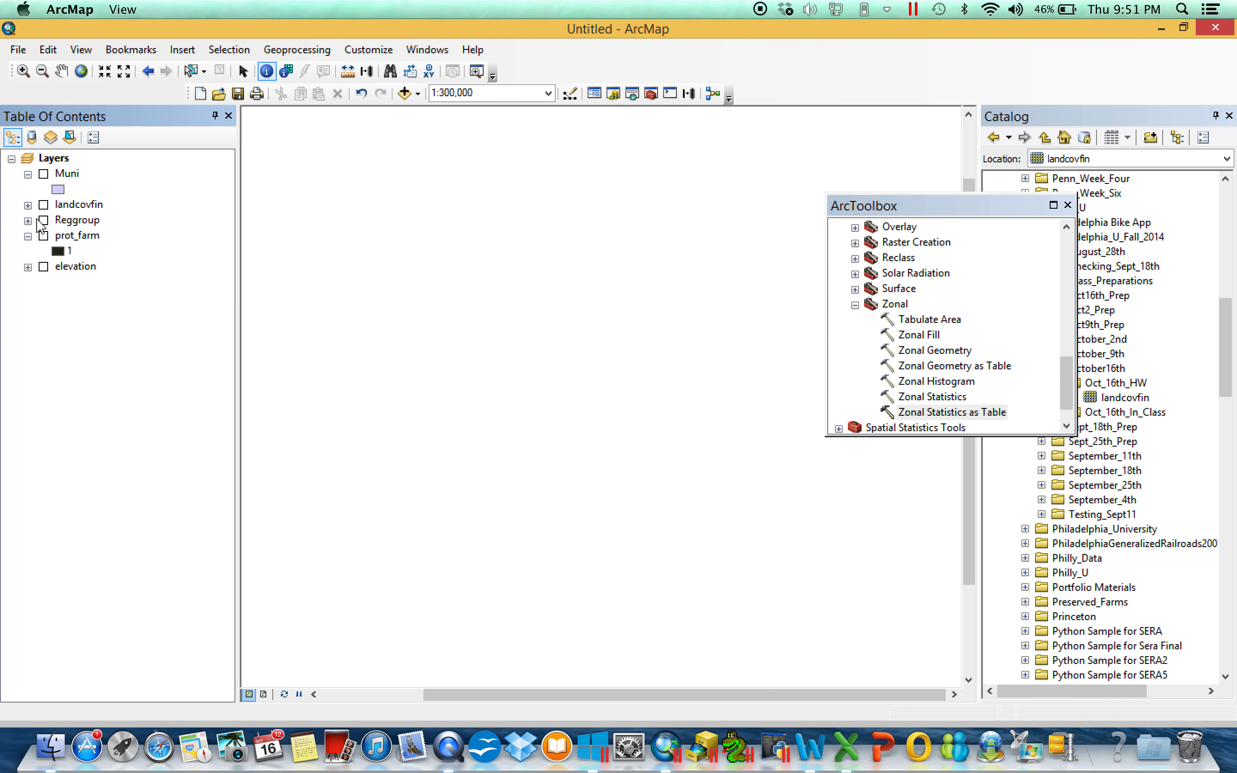
pyautogui.click(44, 221)
pyautogui.moveTo(659, 375); pyautogui.dragTo(637, 342)
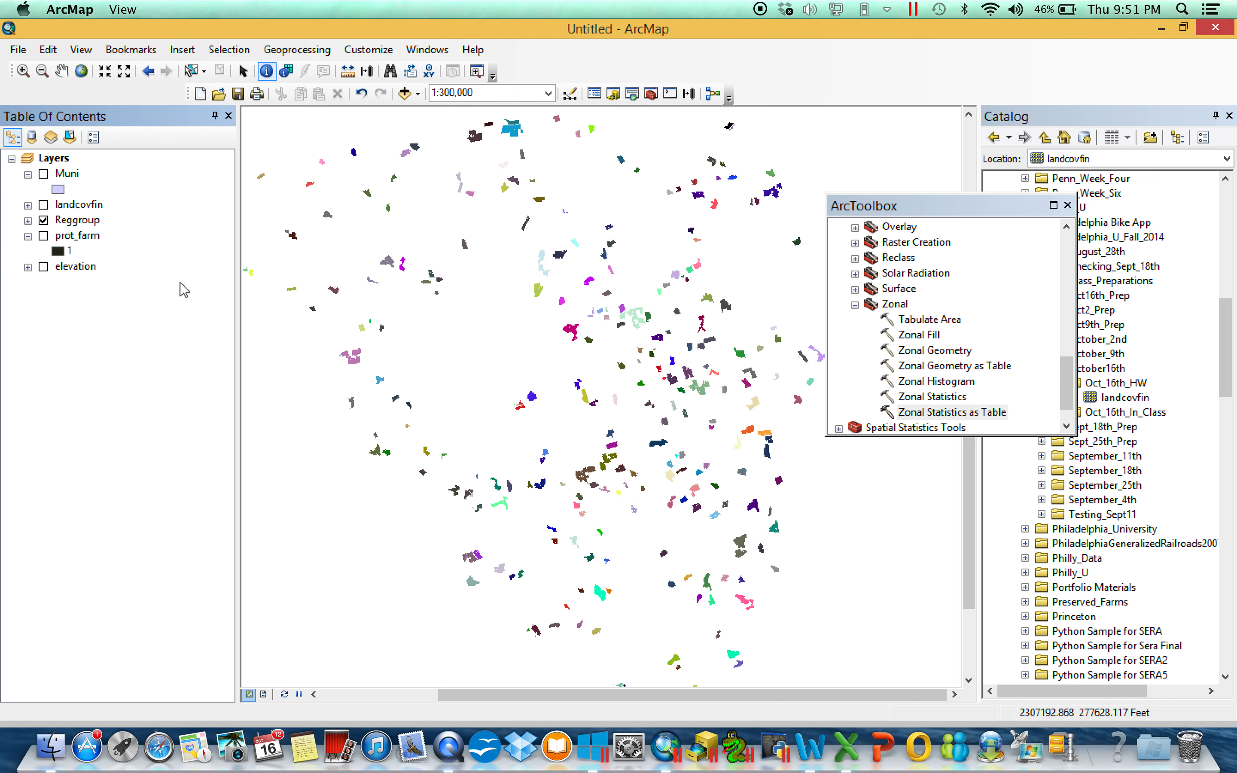
# Expand Reggroup's legend, examine its full list of region values, and collapse it again.
pyautogui.click(28, 220)
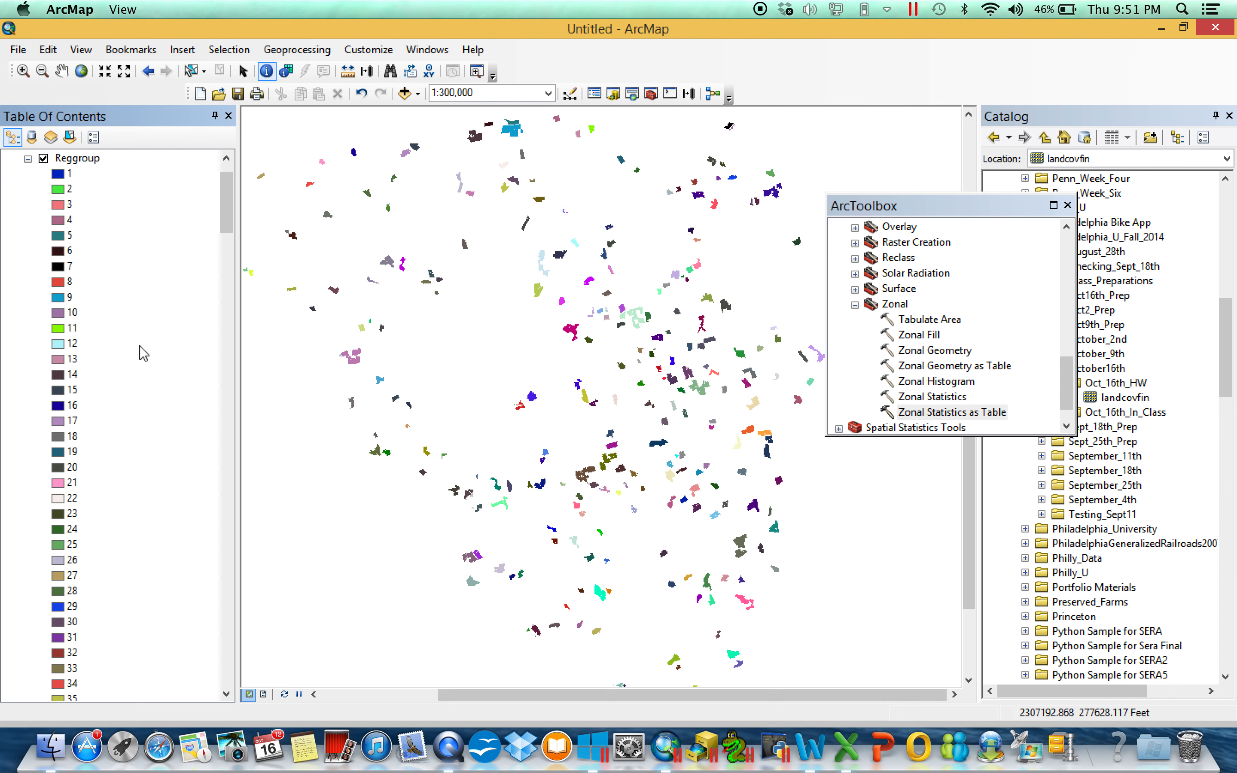
pyautogui.scroll(-20, 143, 352)
pyautogui.scroll(-15, 146, 371)
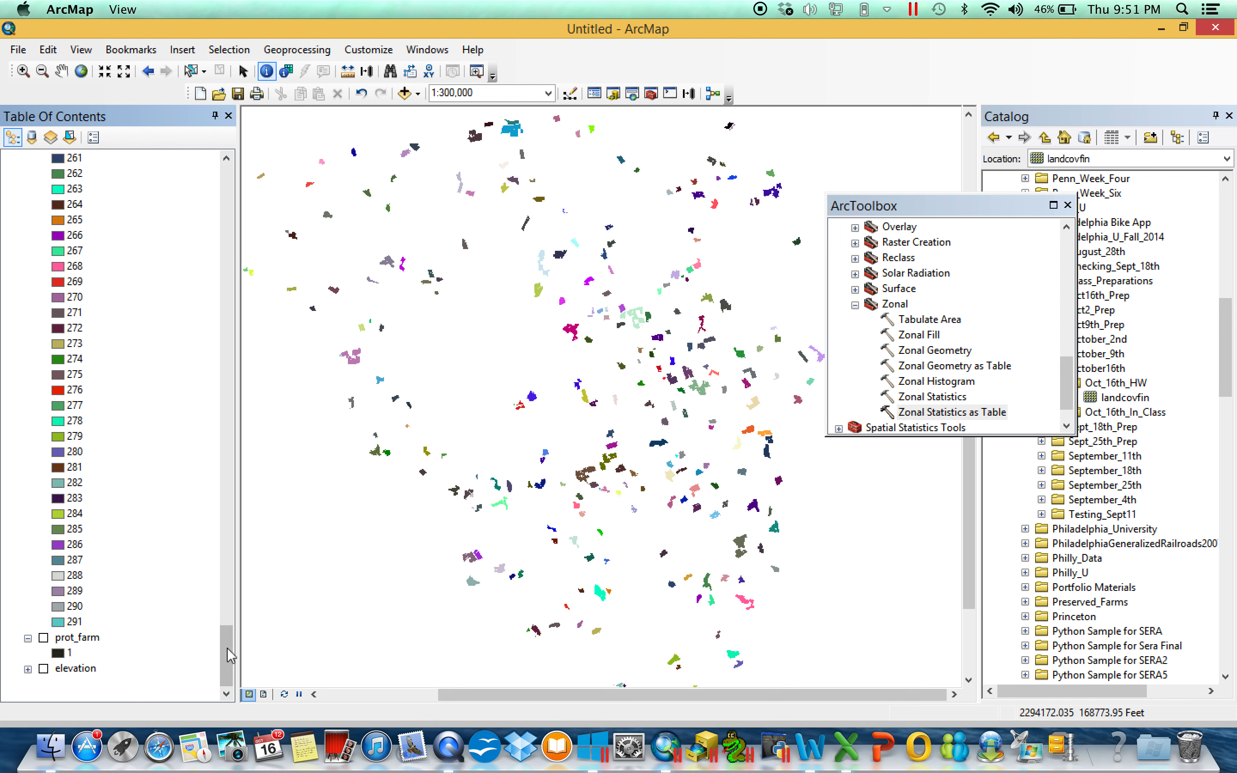
pyautogui.moveTo(229, 657); pyautogui.dragTo(221, 185)
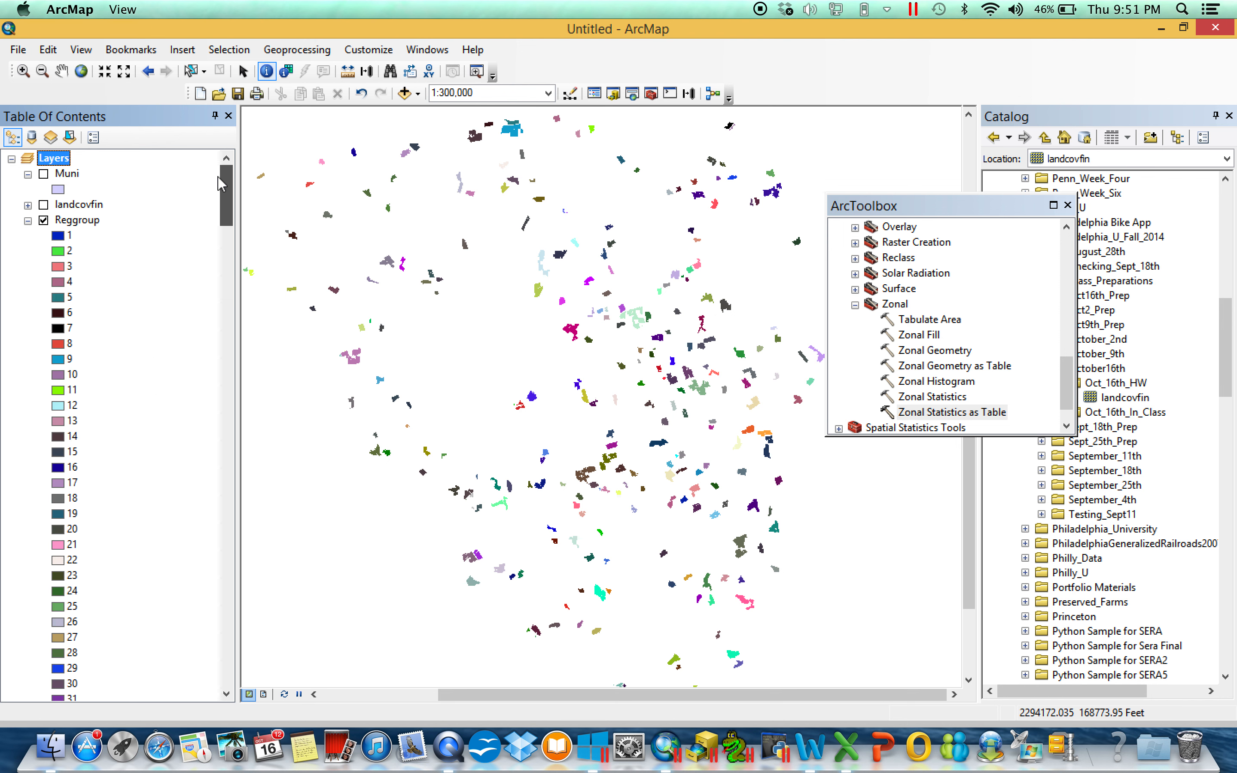
pyautogui.click(28, 220)
pyautogui.click(30, 221)
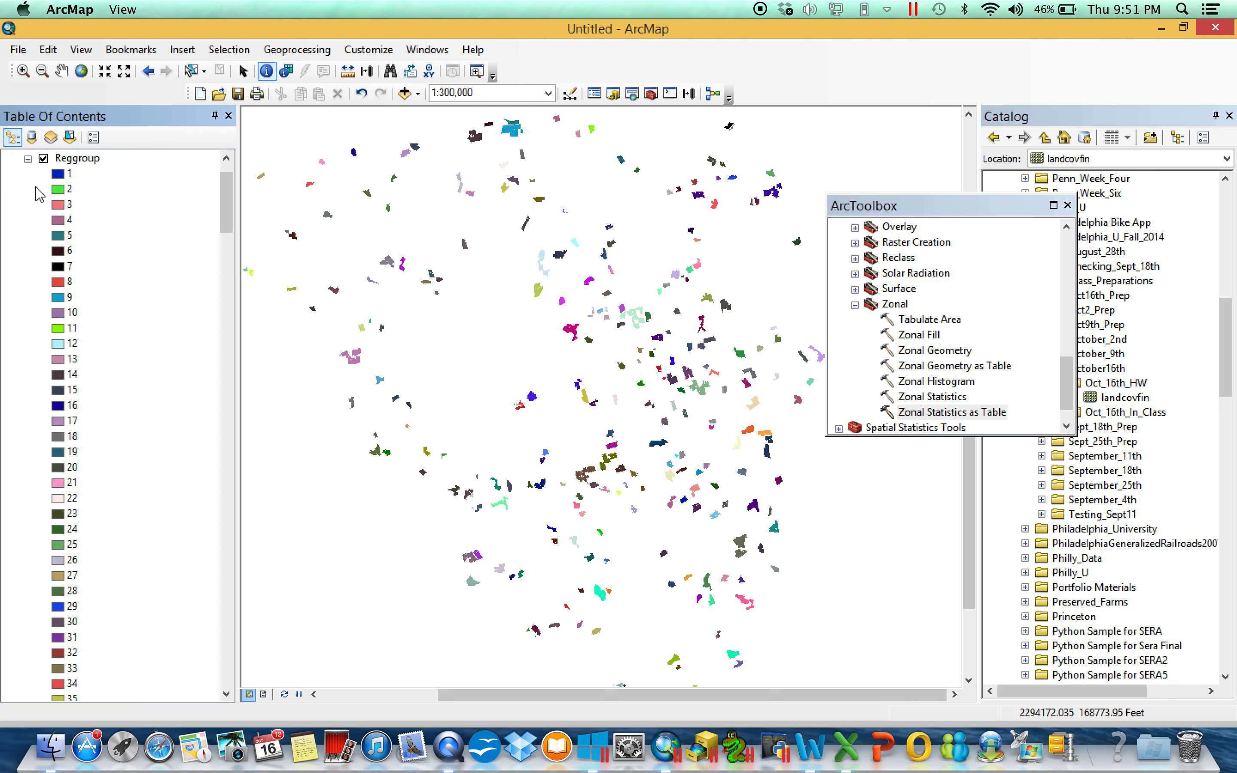
pyautogui.click(29, 160)
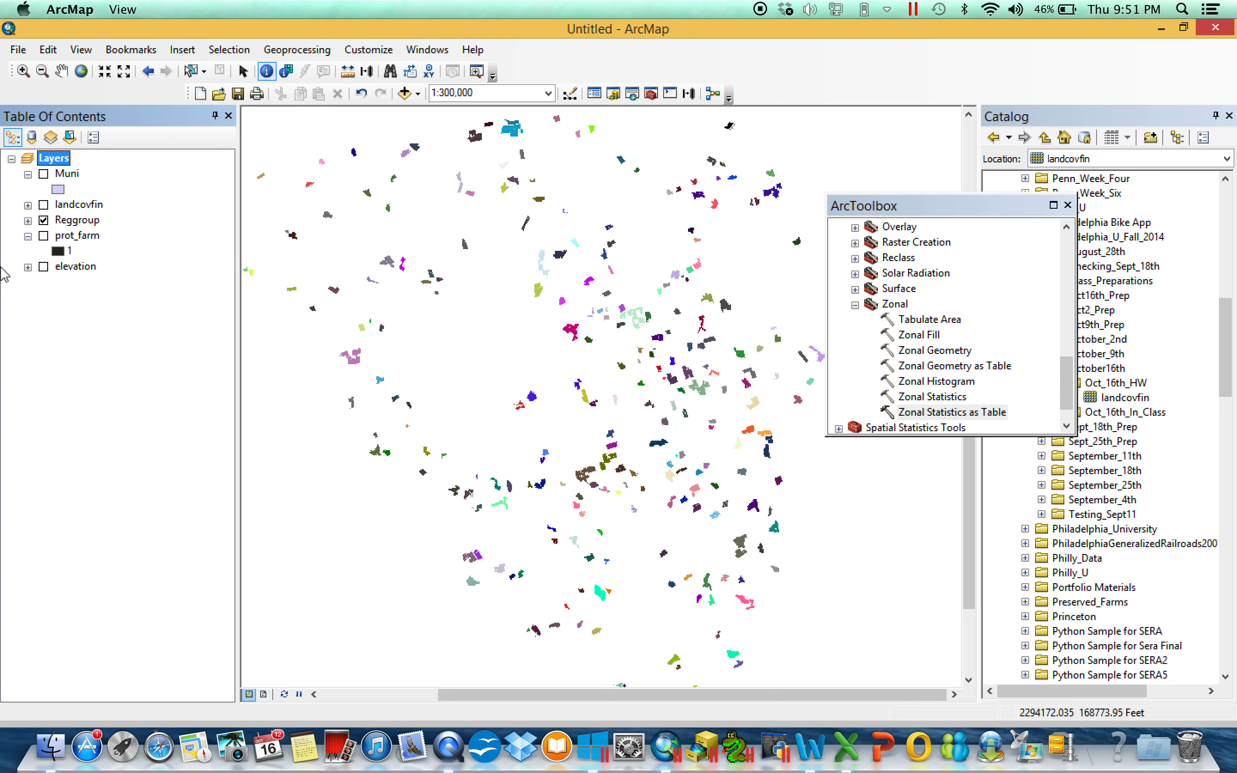
# Set up Zonal Statistics with Reggroup as zones, elevation as the value raster and RANGE as the statistics type.
pyautogui.doubleClick(931, 397)
pyautogui.moveTo(77, 221); pyautogui.dragTo(653, 147)
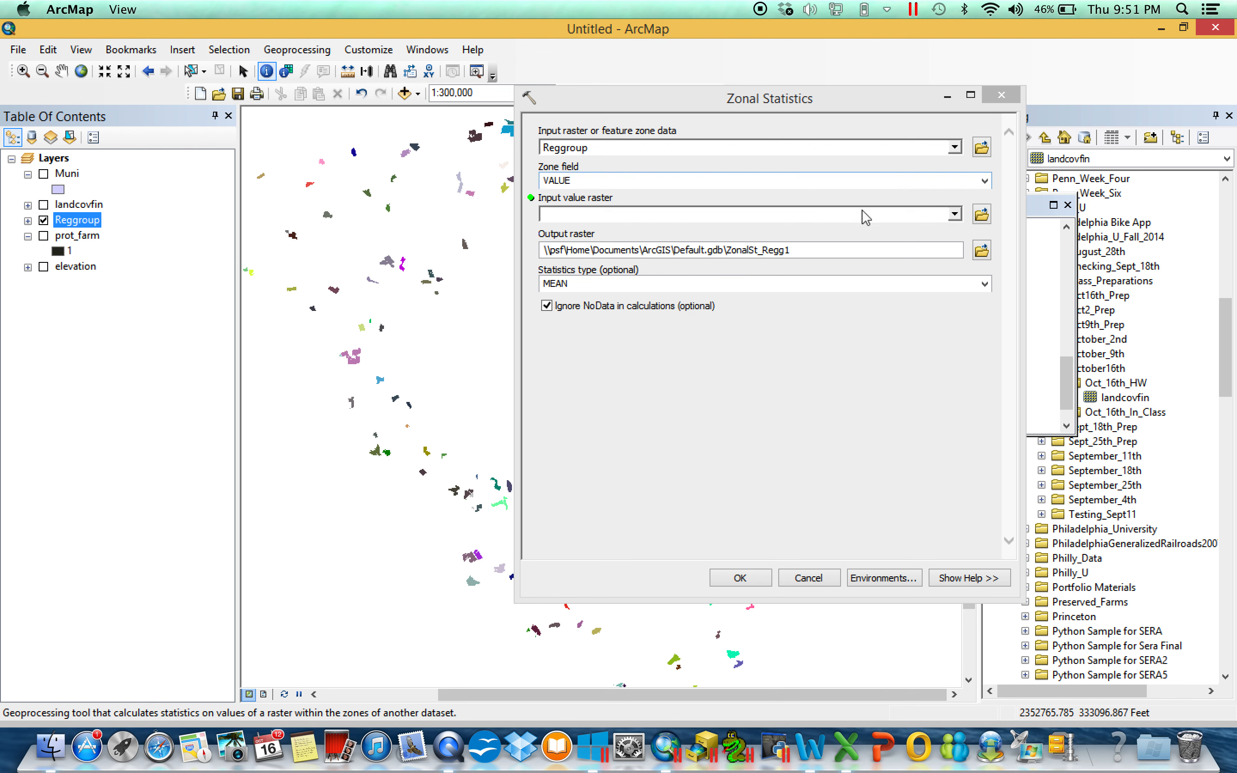
pyautogui.moveTo(76, 267); pyautogui.dragTo(604, 215)
pyautogui.click(984, 285)
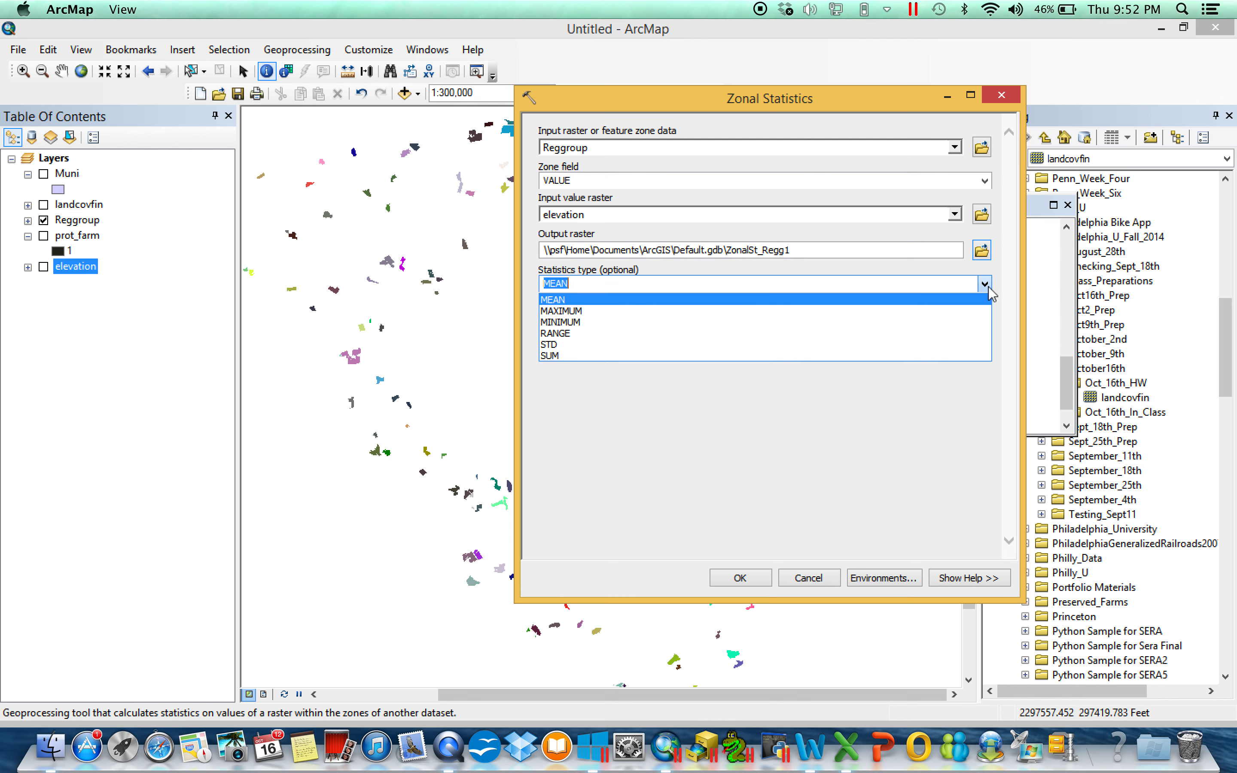
pyautogui.click(732, 333)
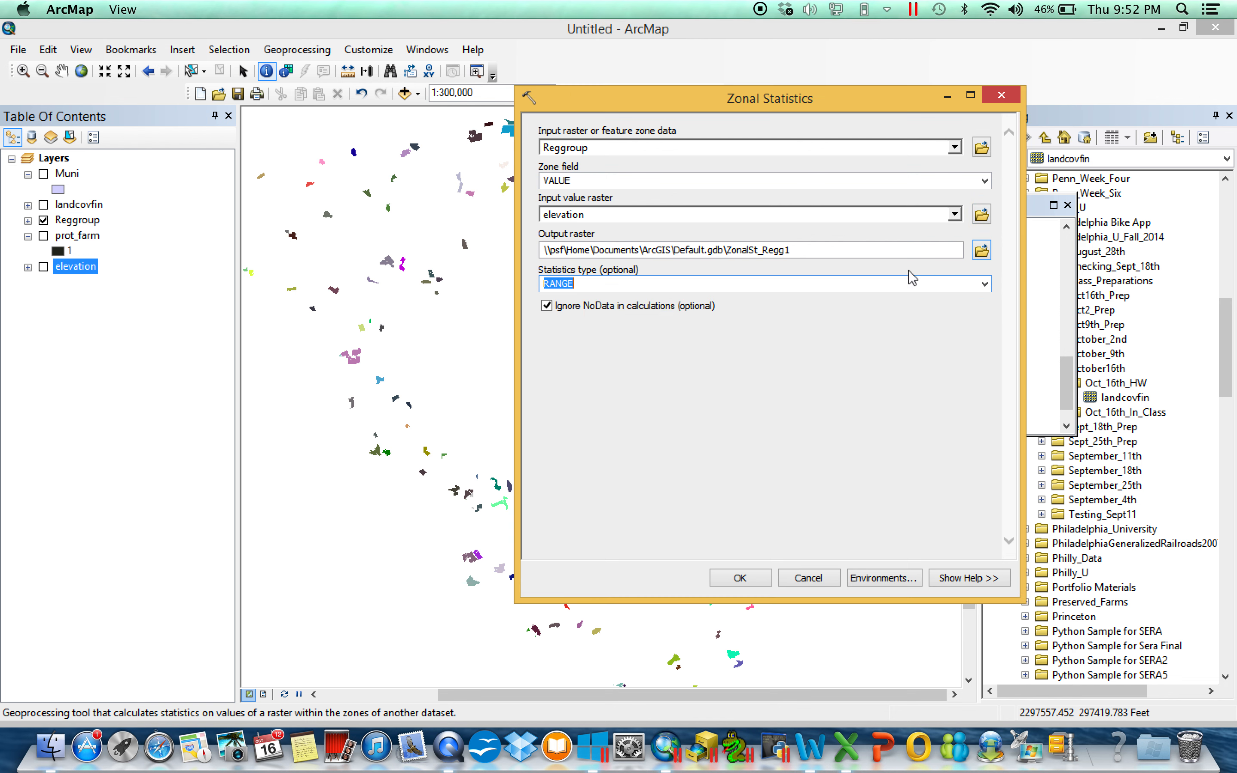
# Name the output raster farmstatrange in the Zonal folder and run Zonal Statistics.
pyautogui.click(982, 251)
pyautogui.write('far')
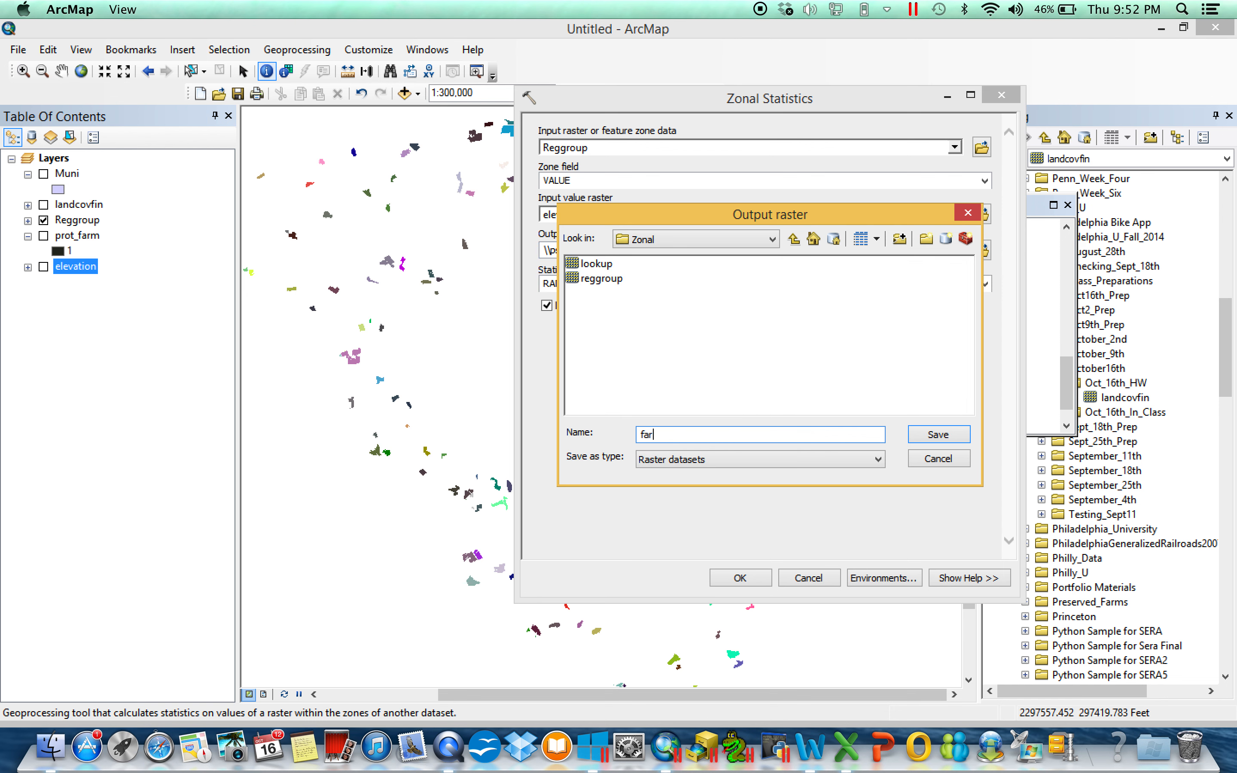
pyautogui.write('mstatrange')
pyautogui.press('Return')
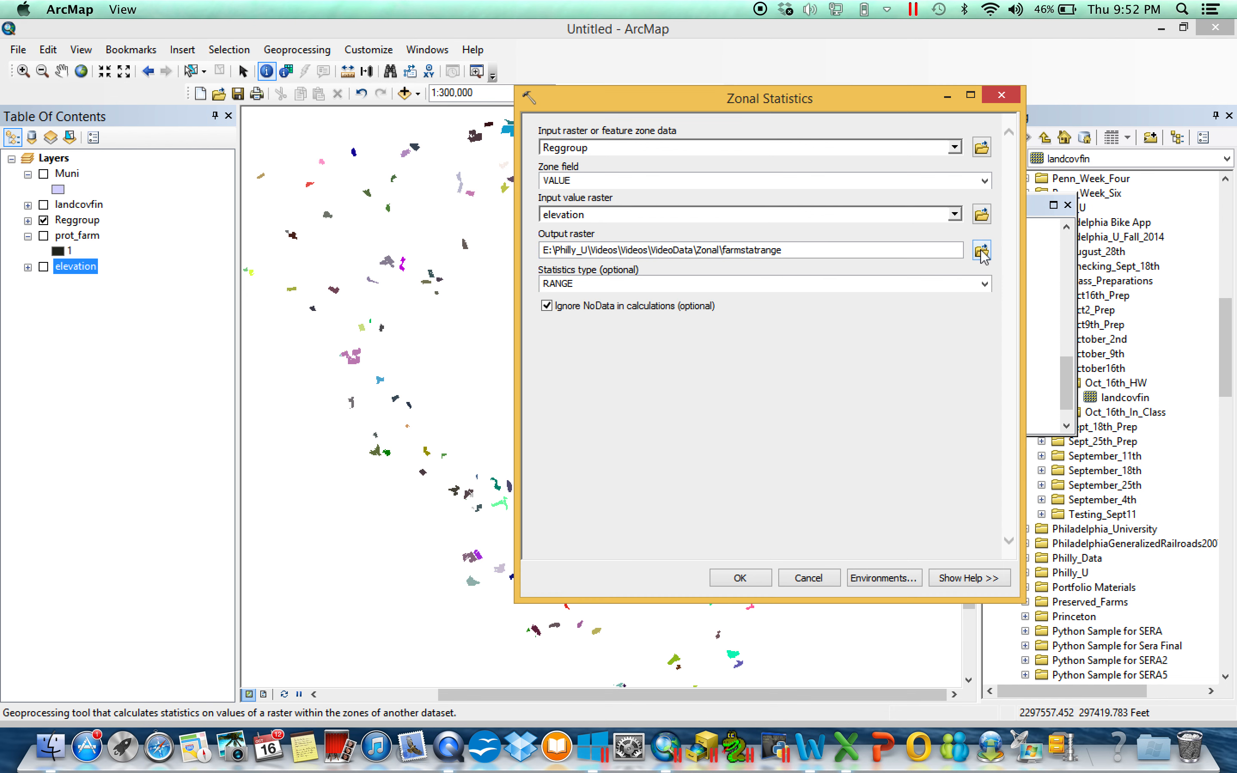
pyautogui.click(741, 579)
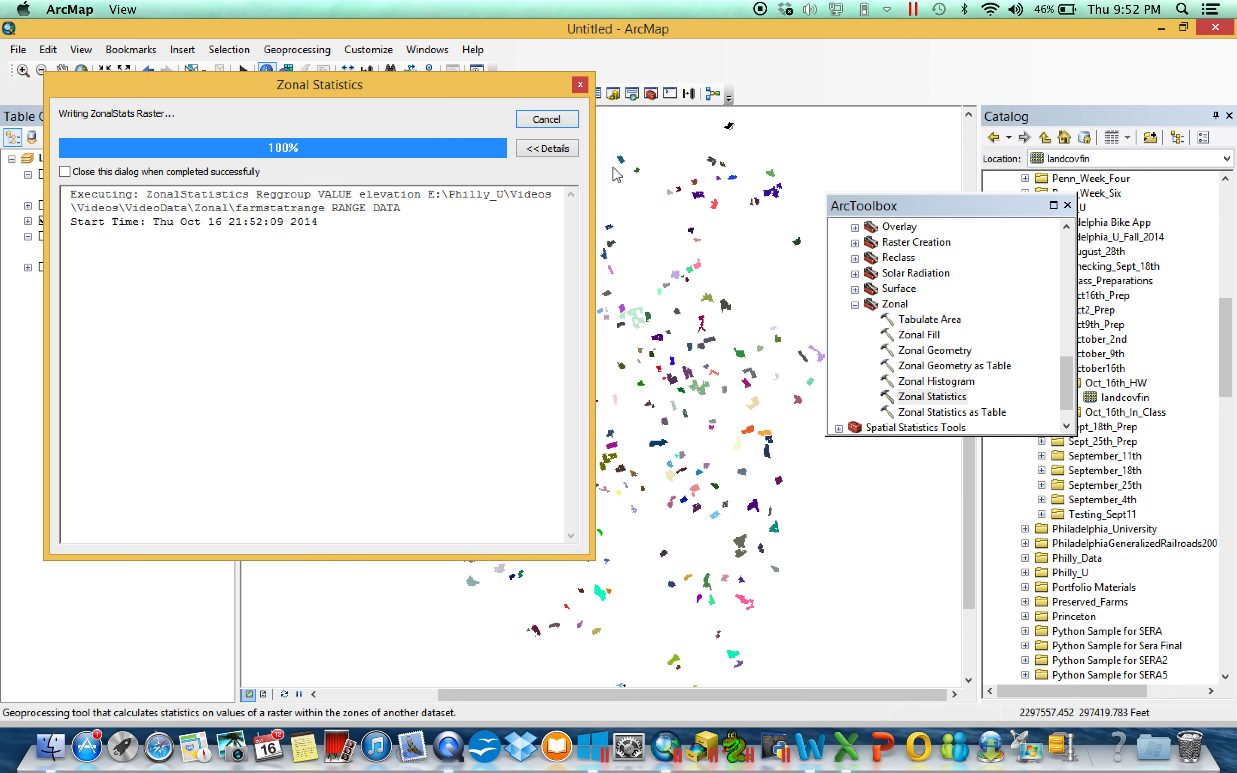
pyautogui.click(567, 123)
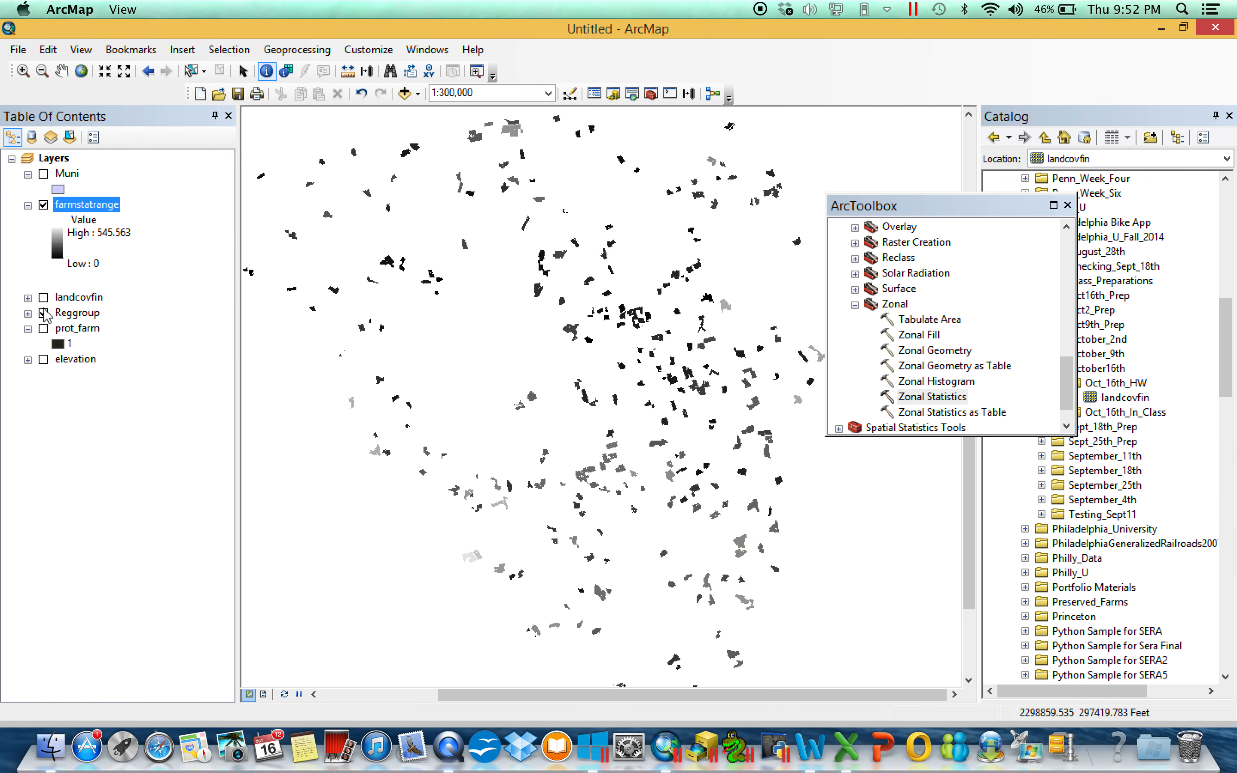
pyautogui.click(28, 313)
pyautogui.click(28, 160)
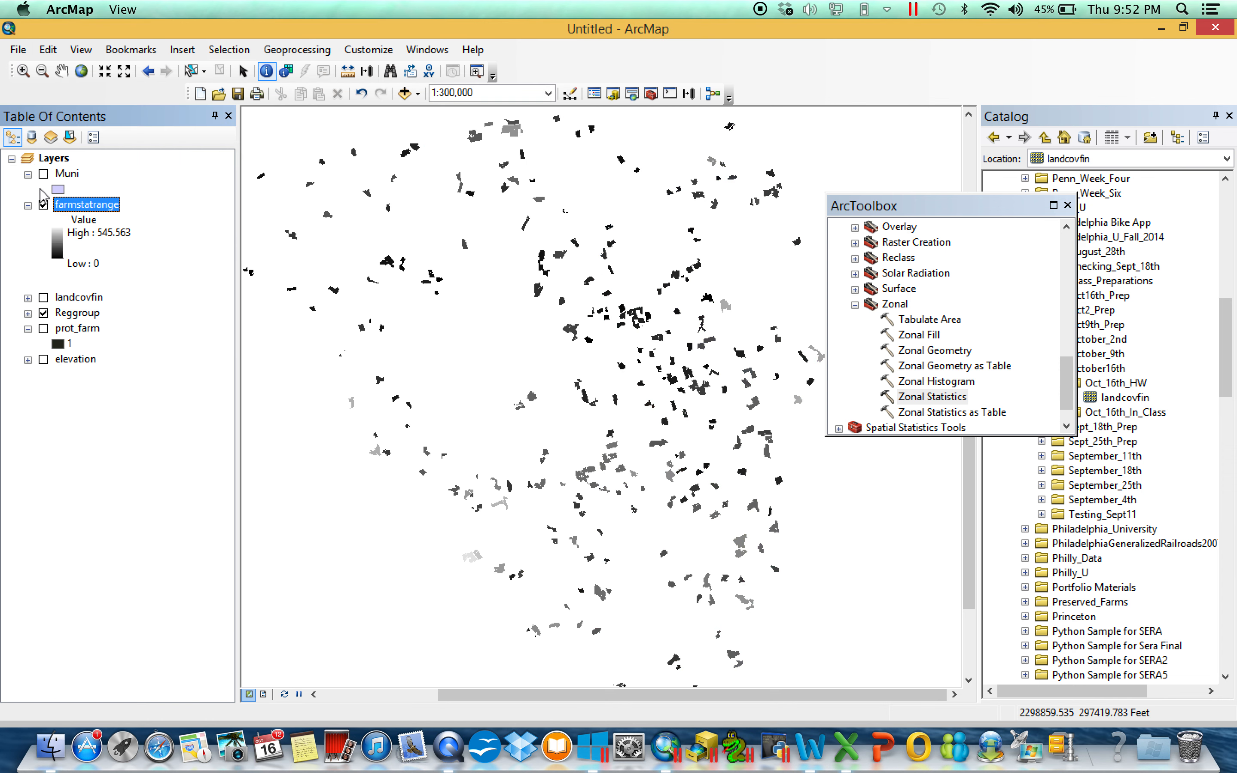
# Symbolize farmstatrange with the yellow-to-red-to-blue color ramp and a Minimum-Maximum stretch.
pyautogui.scroll(1, 409, 256)
pyautogui.rightClick(99, 210)
pyautogui.click(201, 470)
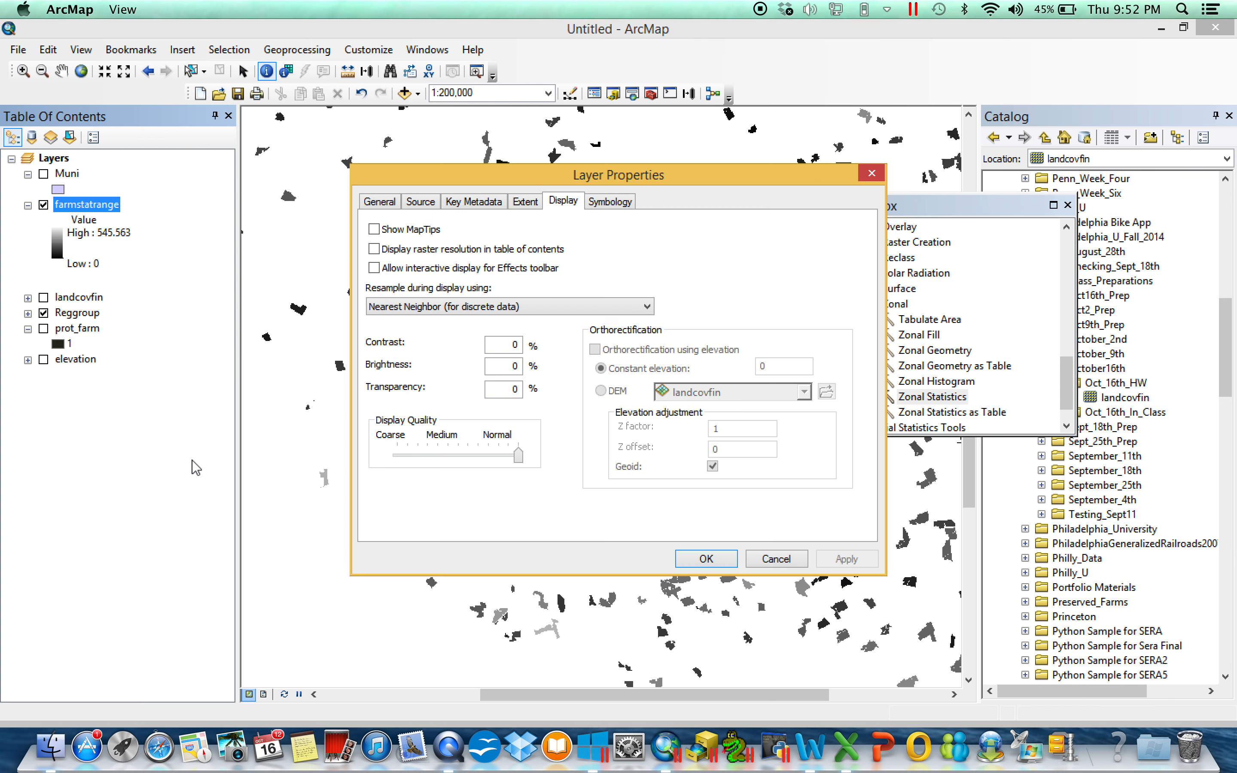
pyautogui.click(616, 207)
pyautogui.click(633, 368)
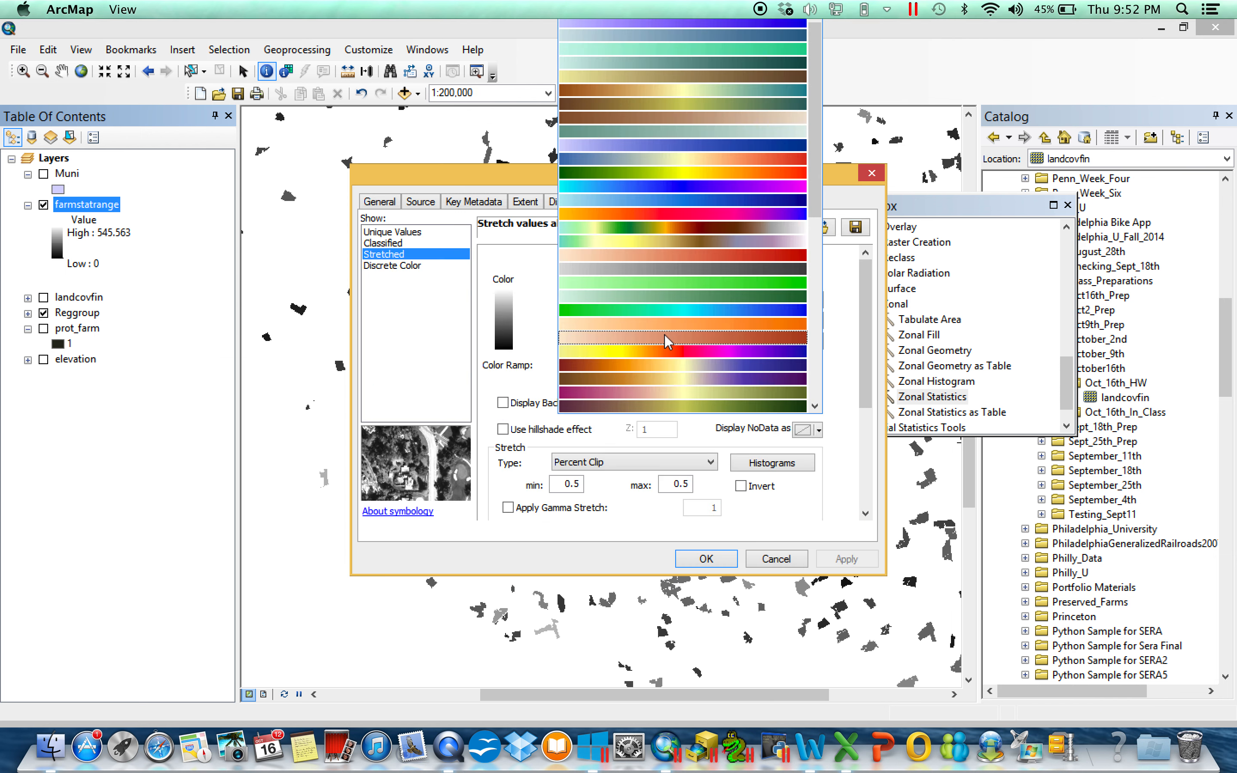
pyautogui.scroll(-2, 666, 340)
pyautogui.click(666, 335)
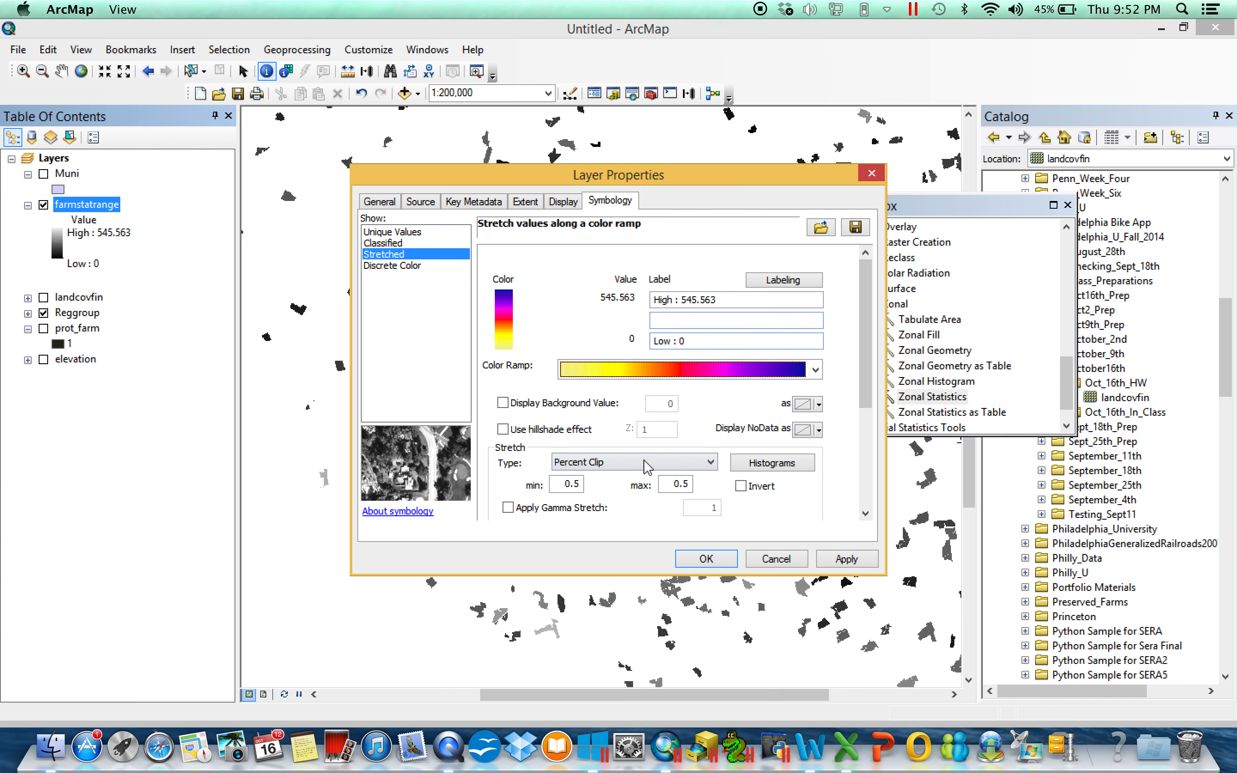
pyautogui.click(648, 467)
pyautogui.click(608, 522)
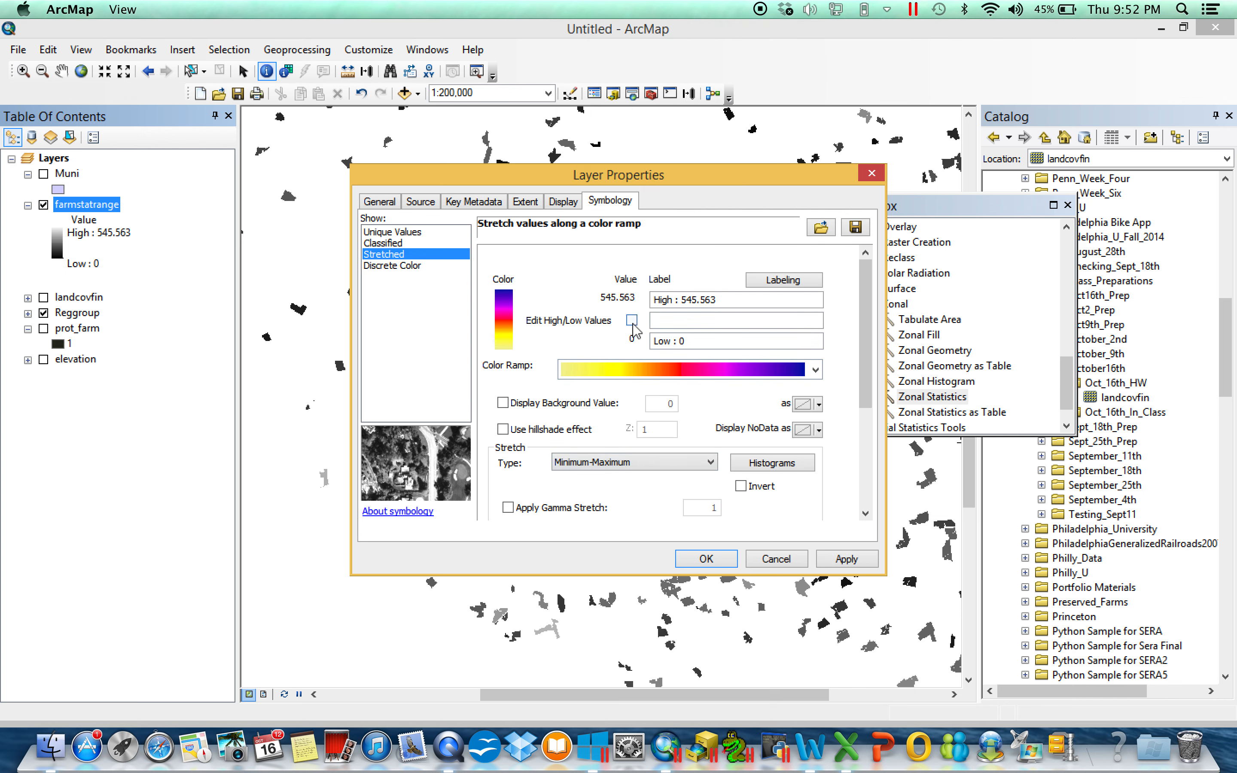
pyautogui.click(706, 559)
# Display elevation beneath the high-range farms at 1:80,000 and hide Reggroup.
pyautogui.scroll(-2, 575, 468)
pyautogui.scroll(2, 576, 468)
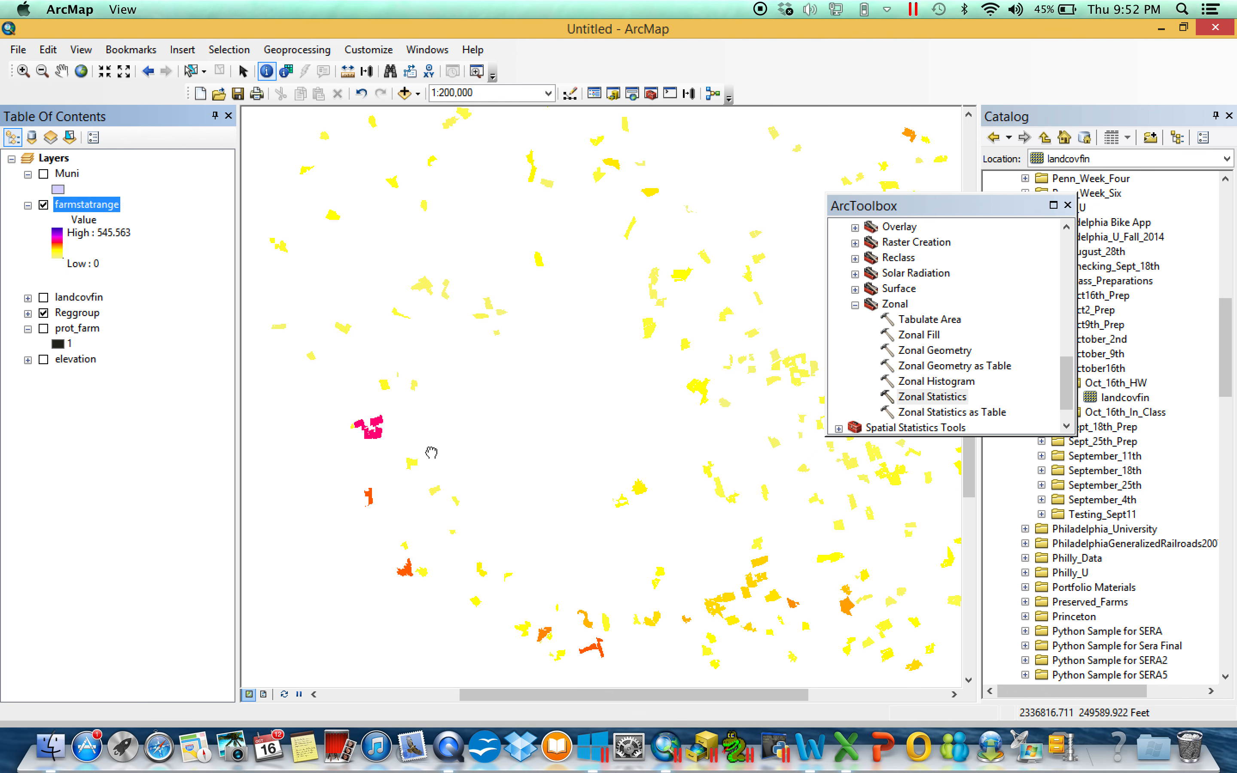
pyautogui.moveTo(430, 453); pyautogui.dragTo(451, 440)
pyautogui.moveTo(591, 527); pyautogui.dragTo(552, 311)
pyautogui.scroll(-3, 564, 489)
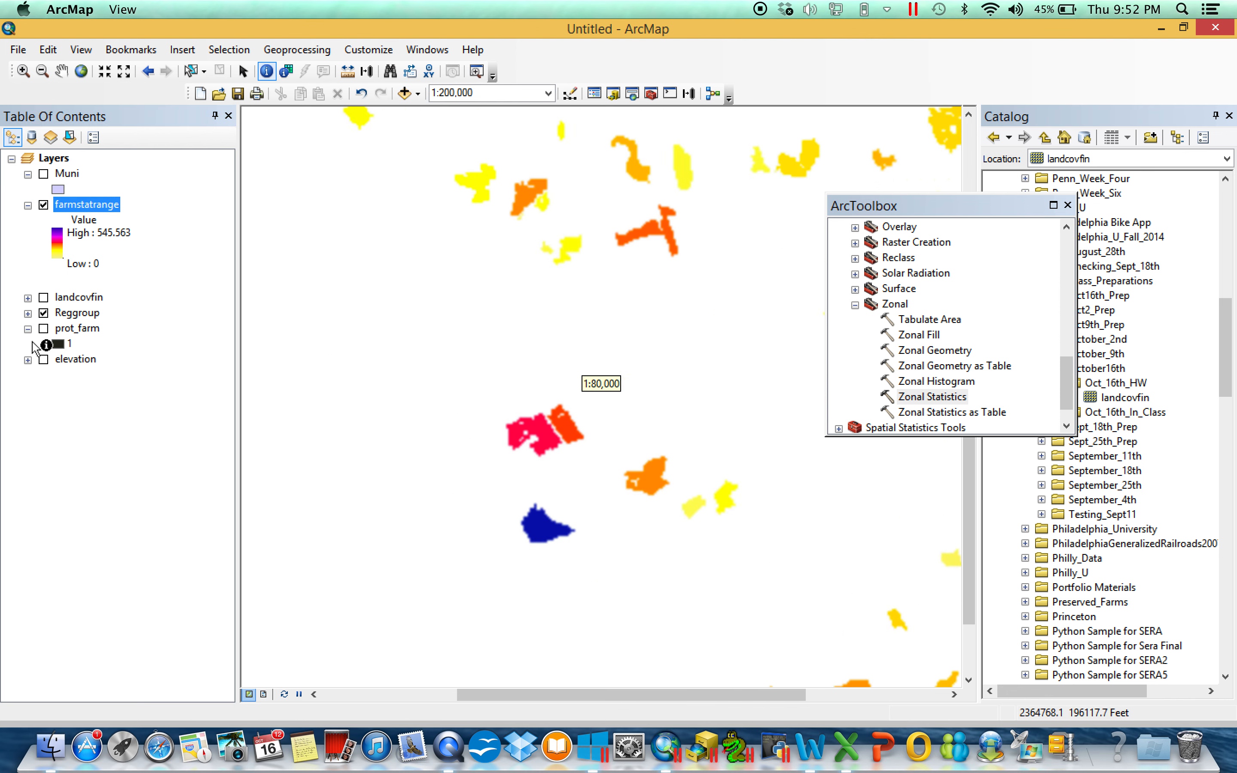
pyautogui.click(43, 359)
pyautogui.click(45, 315)
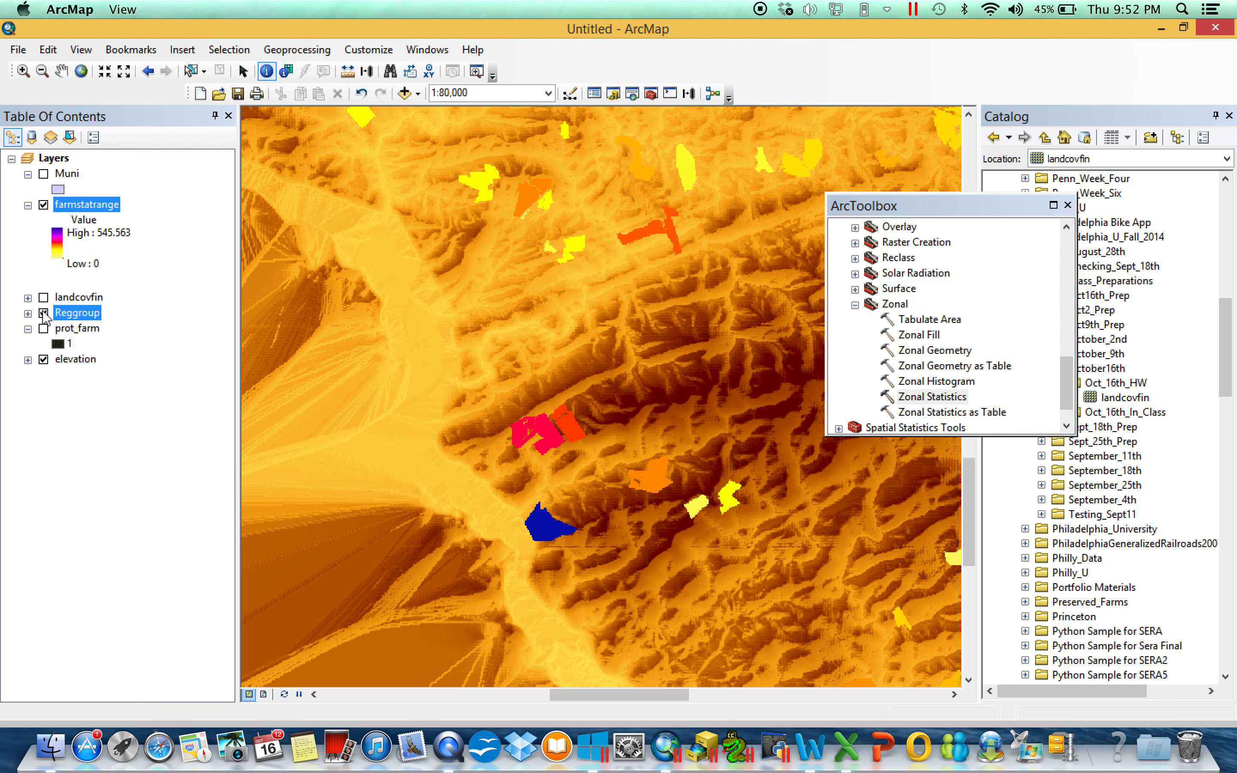
# Toggle farmstatrange's visibility repeatedly to compare the farms' range values with the underlying elevation terrain.
pyautogui.click(44, 204)
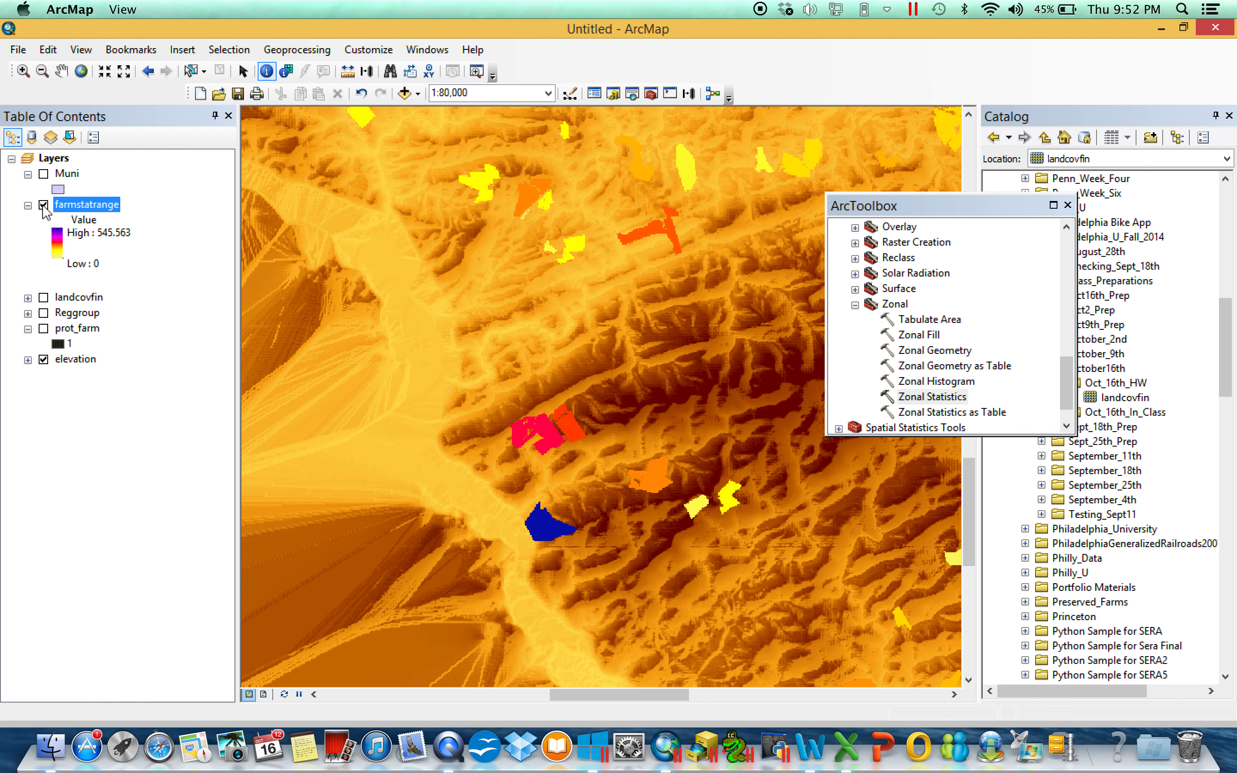
pyautogui.click(43, 205)
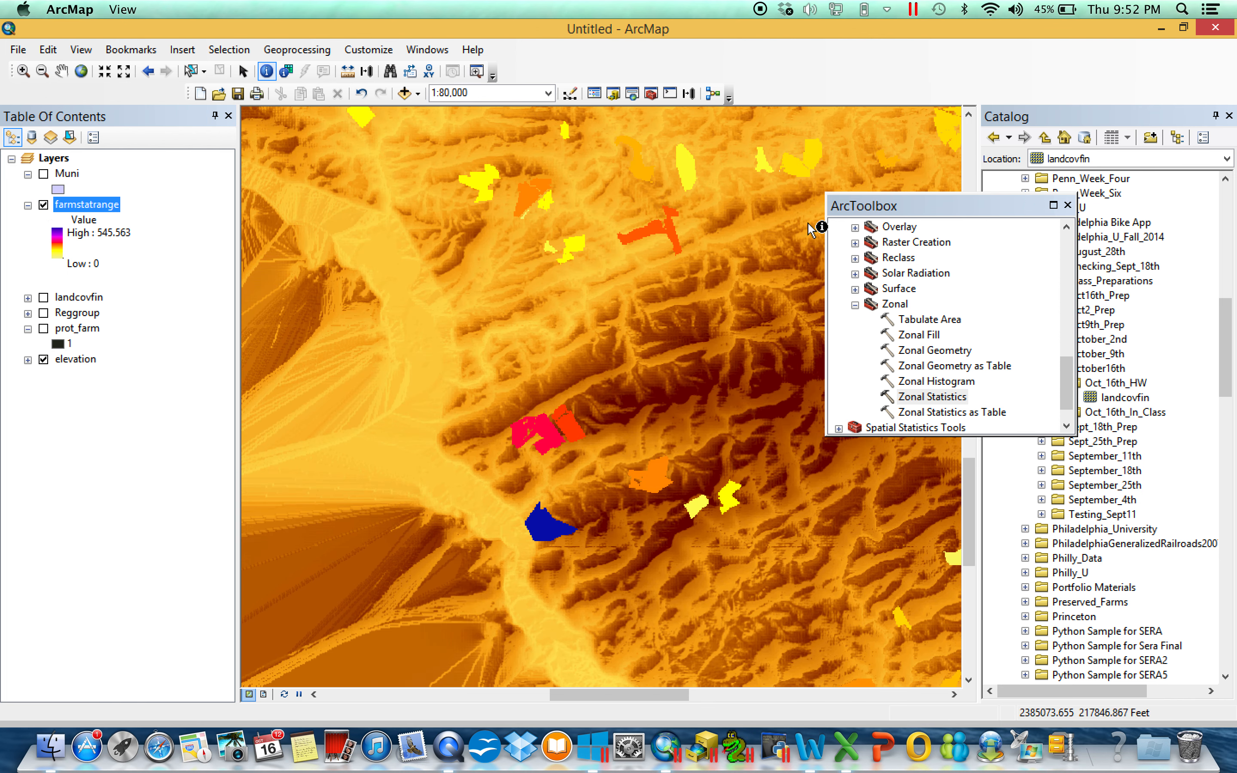
pyautogui.click(43, 204)
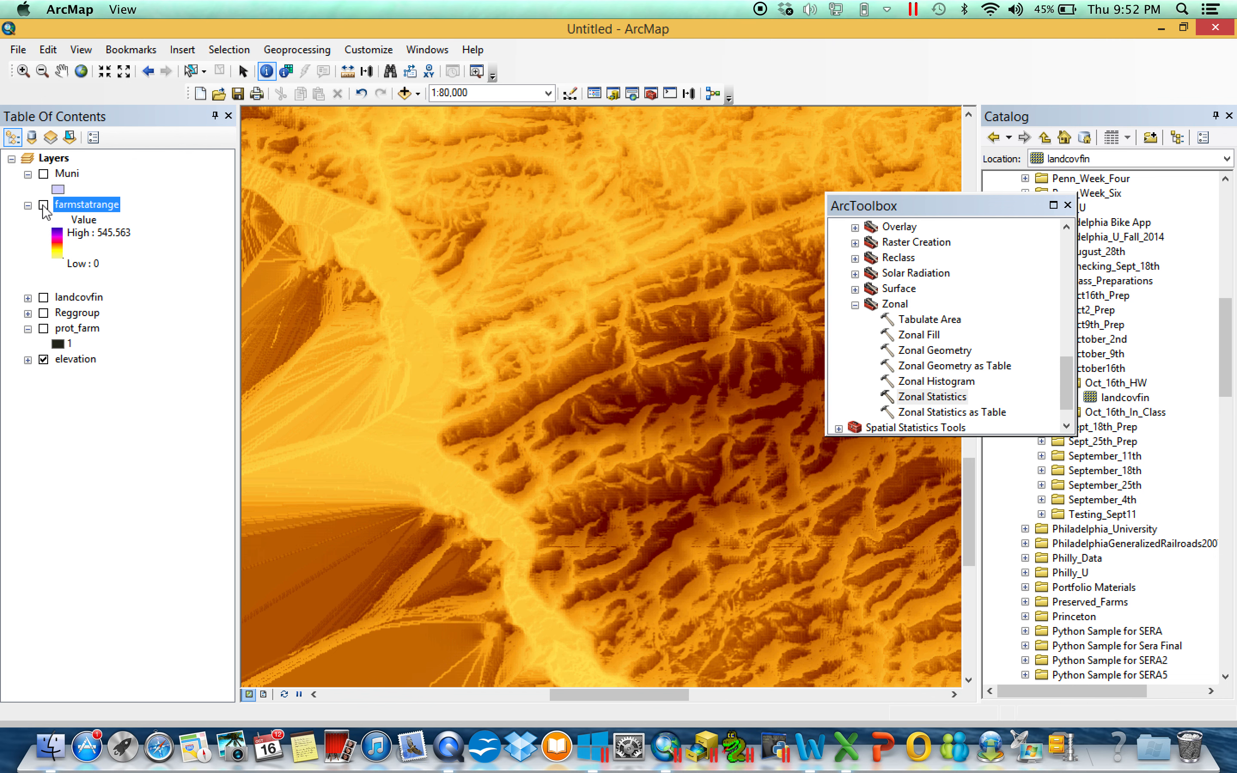
pyautogui.click(43, 204)
pyautogui.click(44, 205)
pyautogui.click(43, 205)
pyautogui.click(43, 205)
# Hide elevation, display Reggroup and expand its legend.
pyautogui.click(44, 360)
pyautogui.click(44, 313)
pyautogui.click(28, 313)
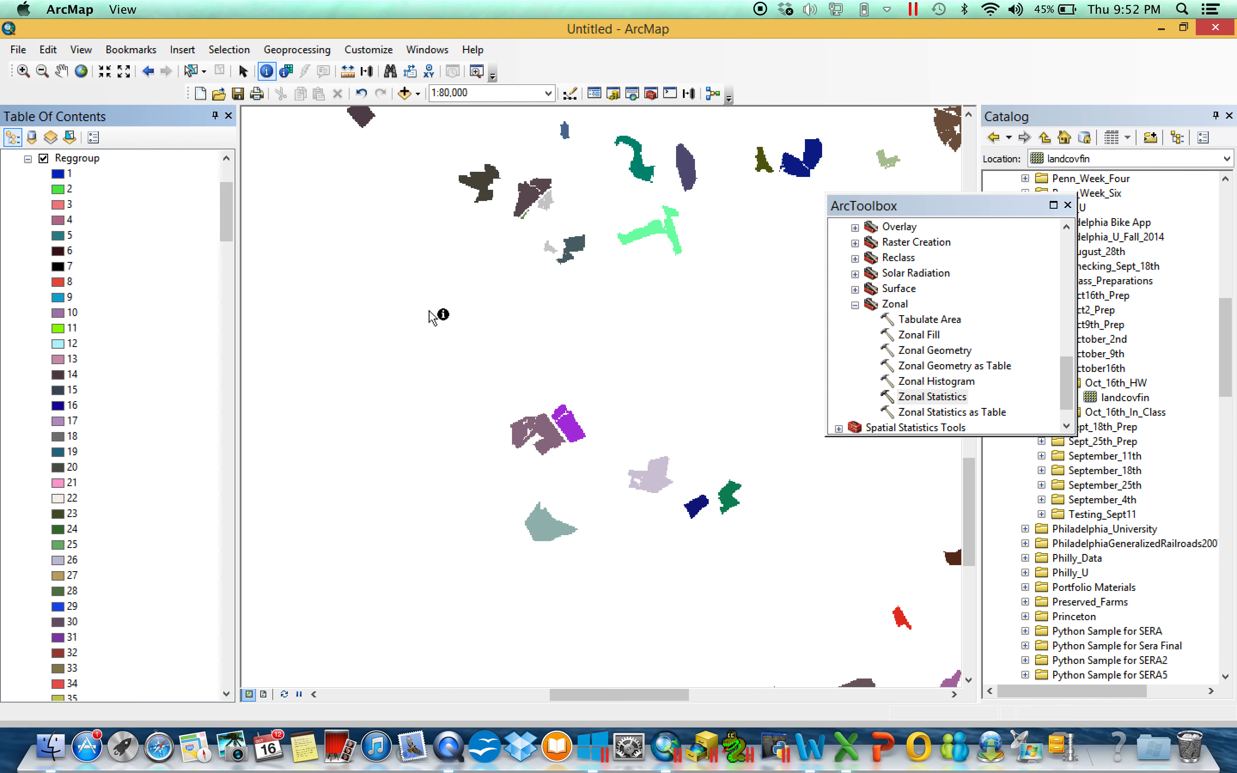
pyautogui.doubleClick(932, 397)
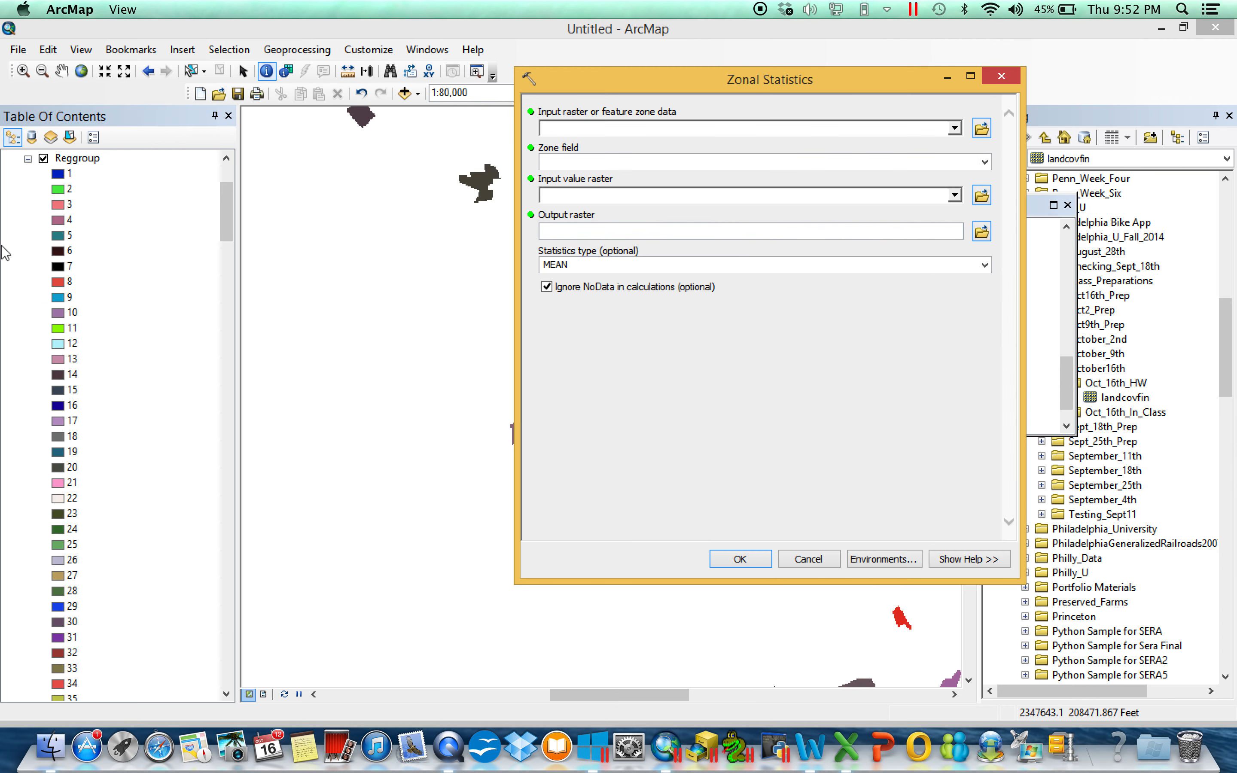
pyautogui.moveTo(97, 165); pyautogui.dragTo(652, 126)
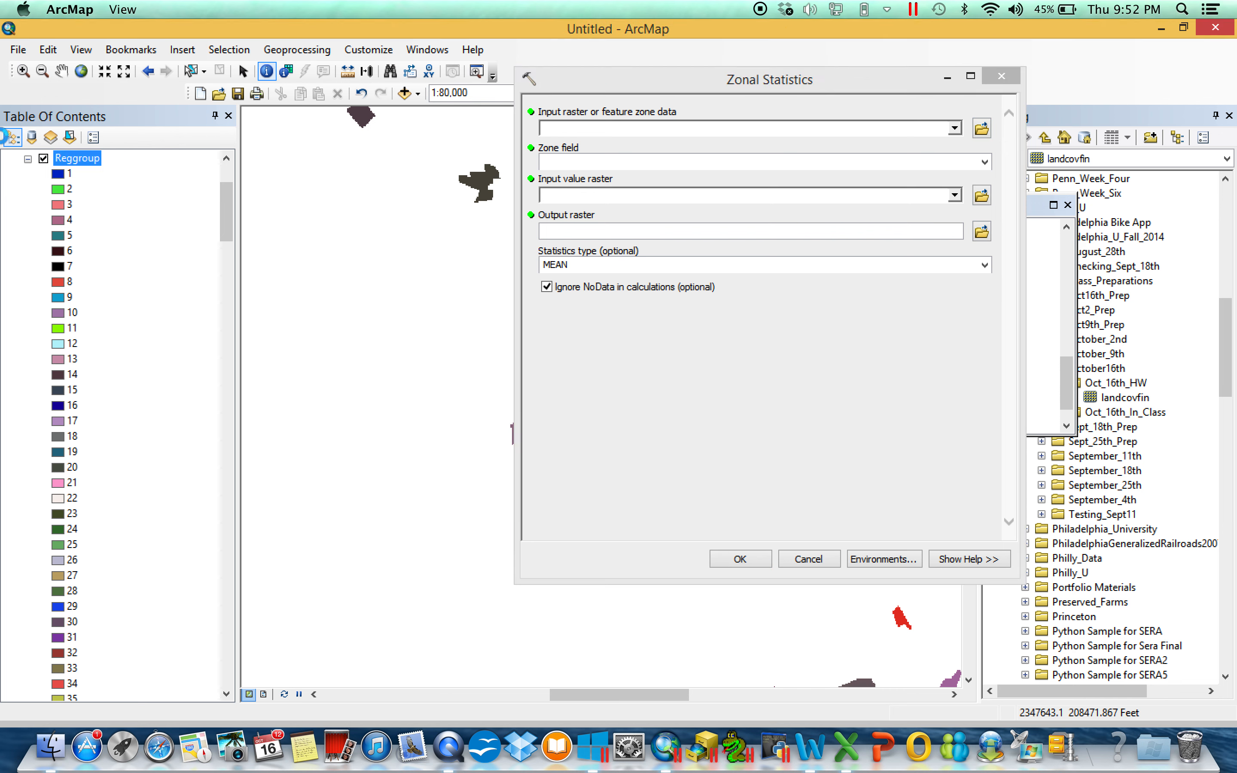
pyautogui.click(28, 159)
pyautogui.moveTo(77, 360); pyautogui.dragTo(639, 197)
pyautogui.click(984, 264)
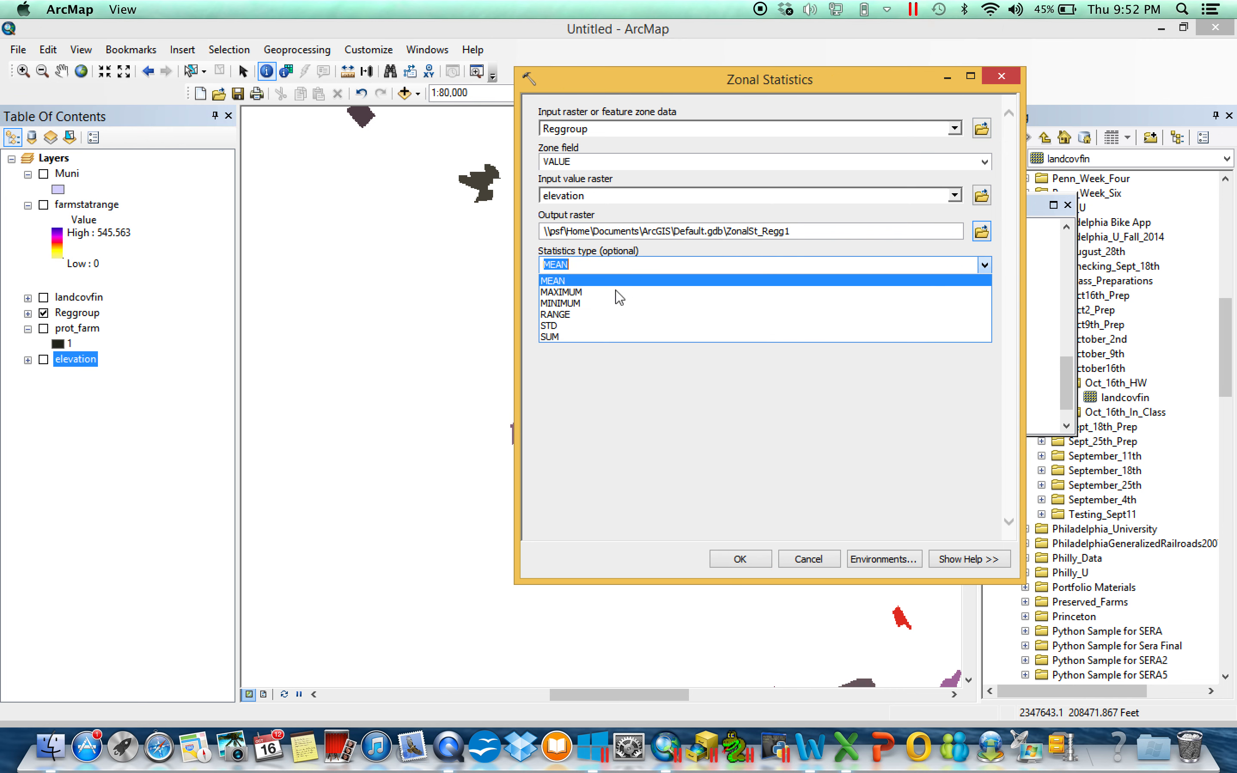
pyautogui.click(597, 315)
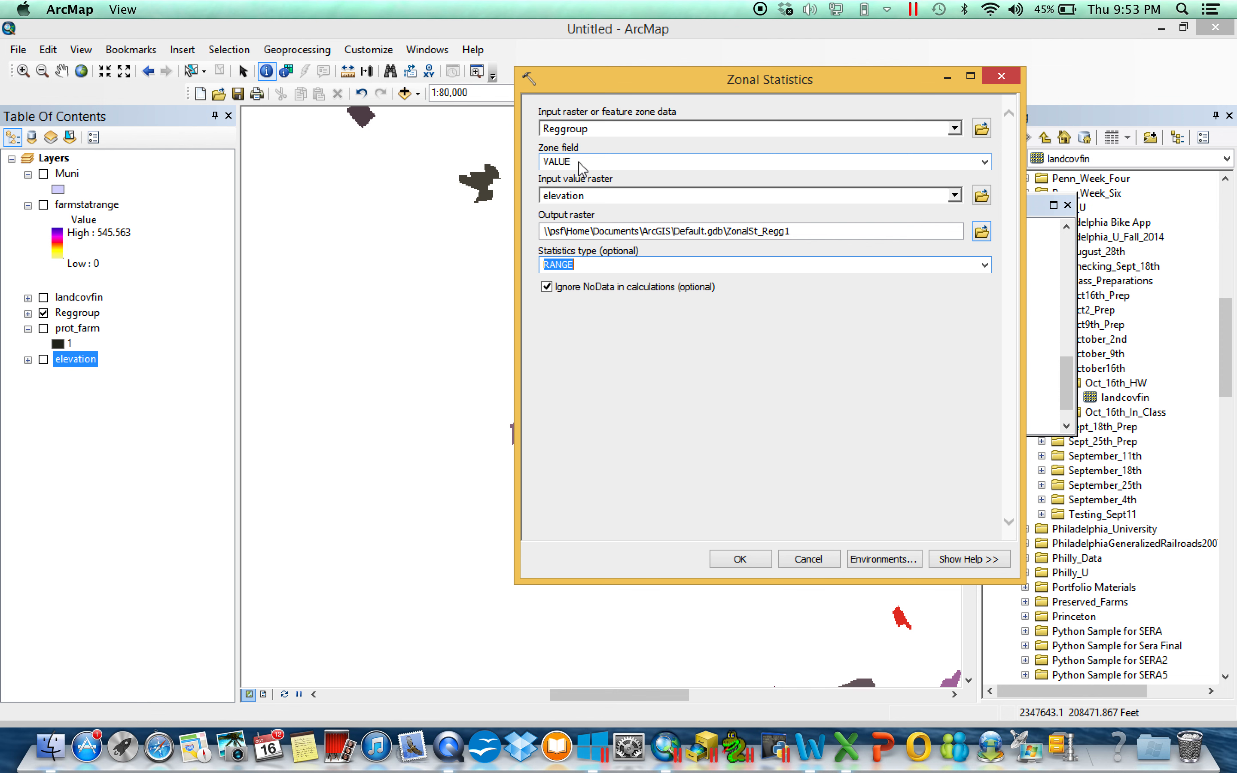
pyautogui.click(1001, 81)
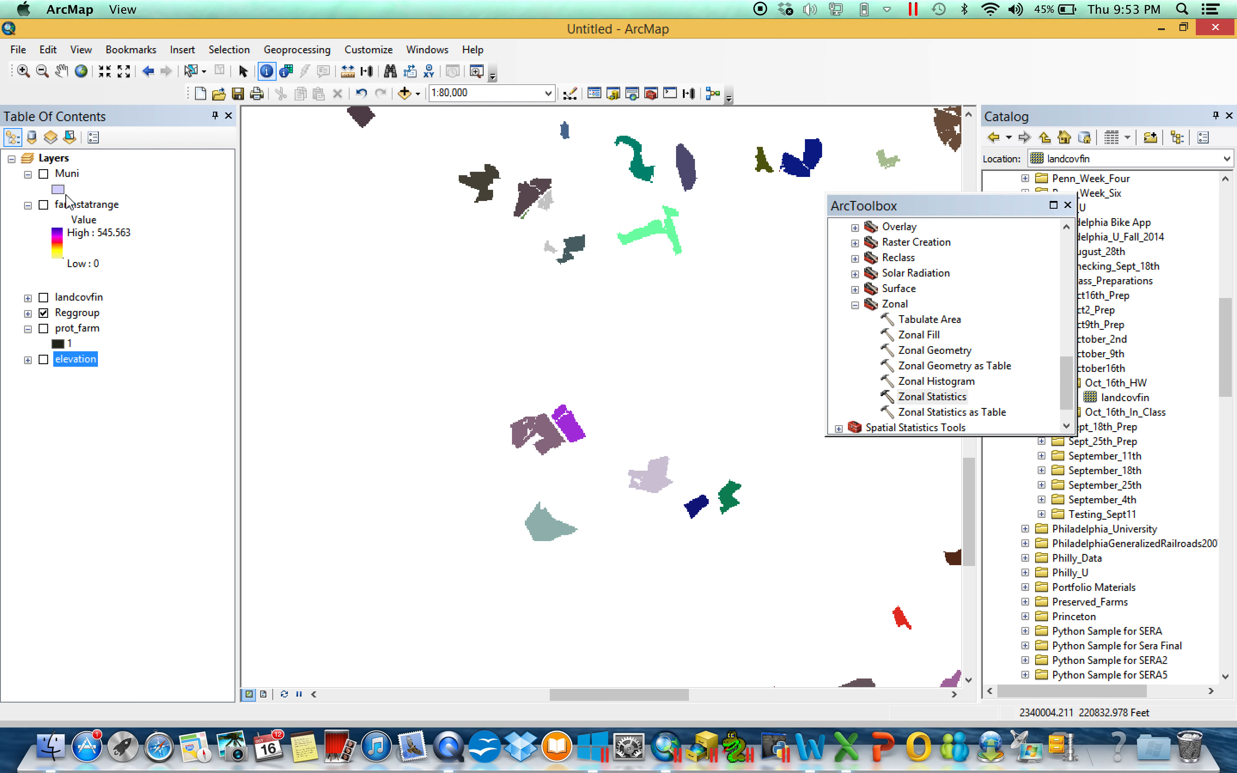
# Display farmstatrange and open the Pixel Inspector with farmstatrange as its layer.
pyautogui.click(43, 207)
pyautogui.moveTo(619, 233); pyautogui.dragTo(666, 373)
pyautogui.click(286, 70)
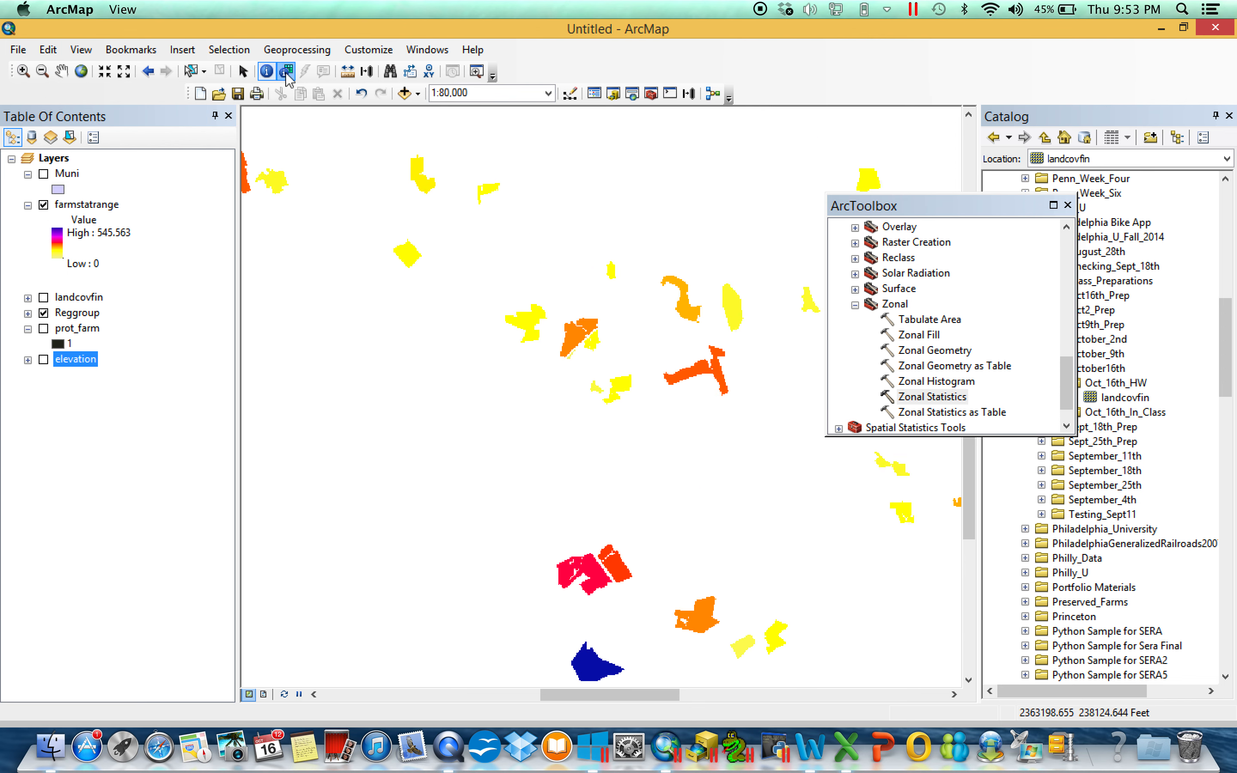
pyautogui.click(486, 317)
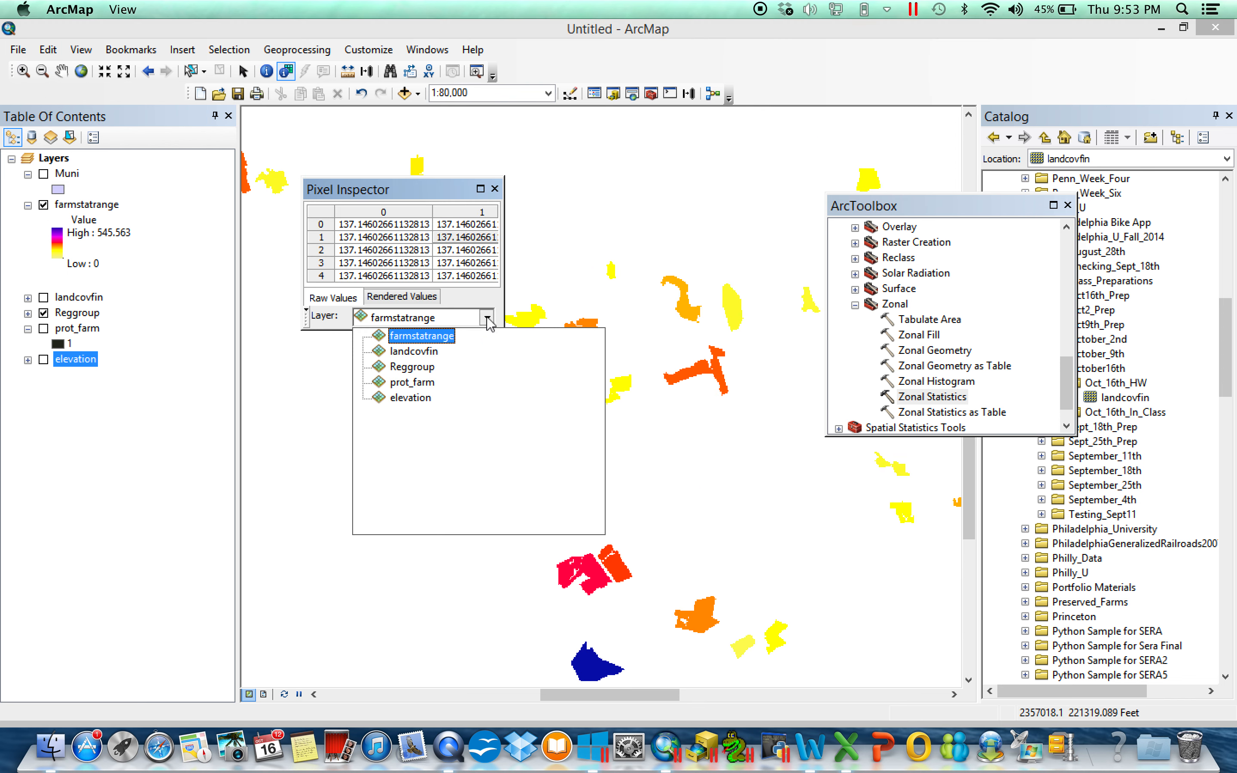
pyautogui.click(437, 331)
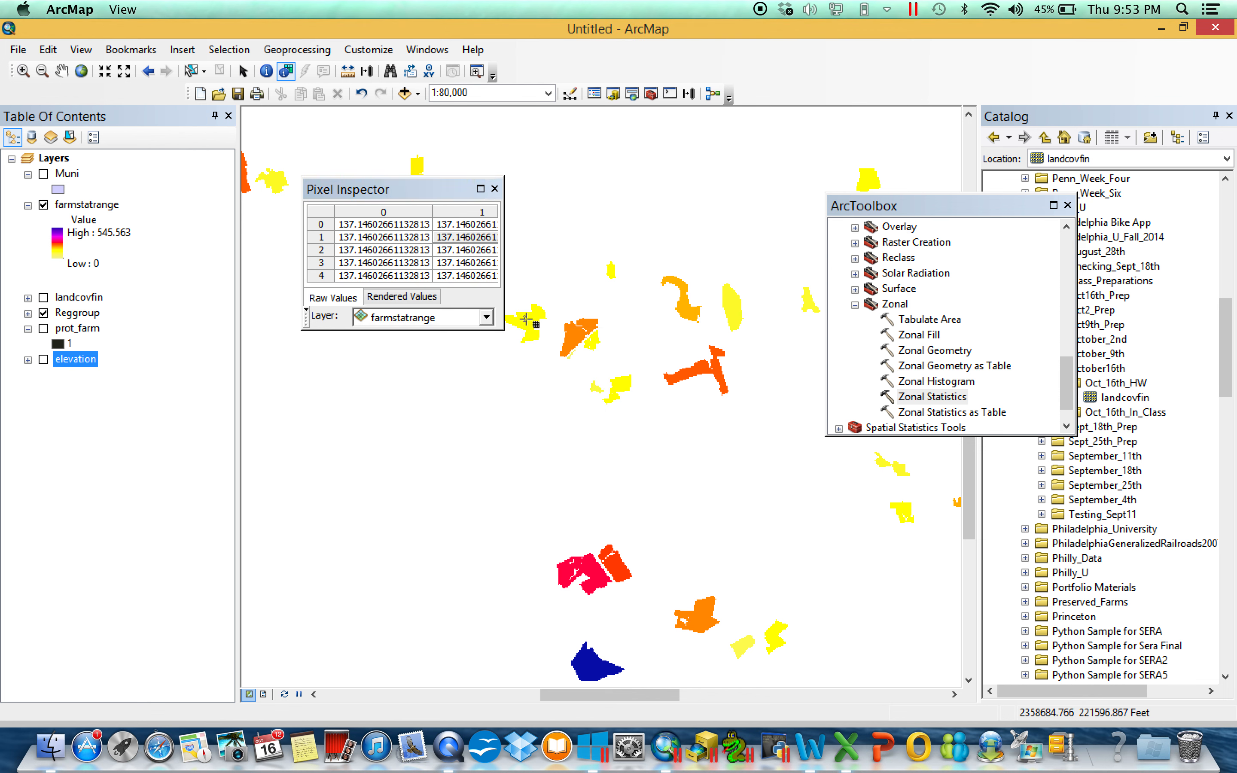